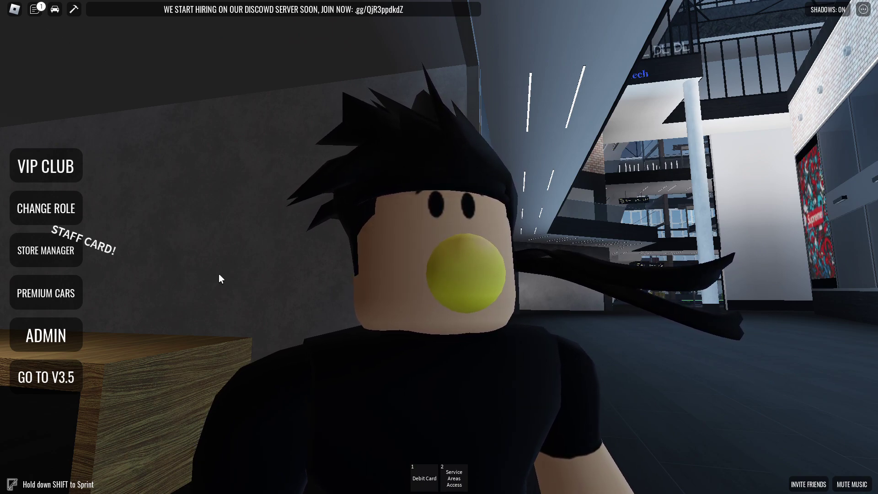
Step: Swing the camera round until the ZARA storefront and the atrium are in view
{"action": "left_click_drag", "start_coordinate": [218, 278], "coordinate": [453, 266]}
{"action": "scroll", "coordinate": [454, 267], "scroll_direction": "down", "scroll_amount": 3}
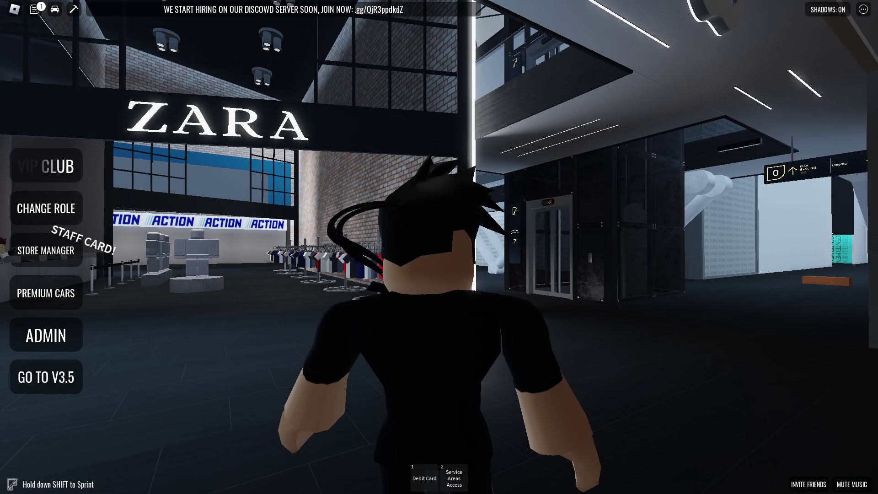
{"action": "scroll", "coordinate": [453, 266], "scroll_direction": "up", "scroll_amount": 5}
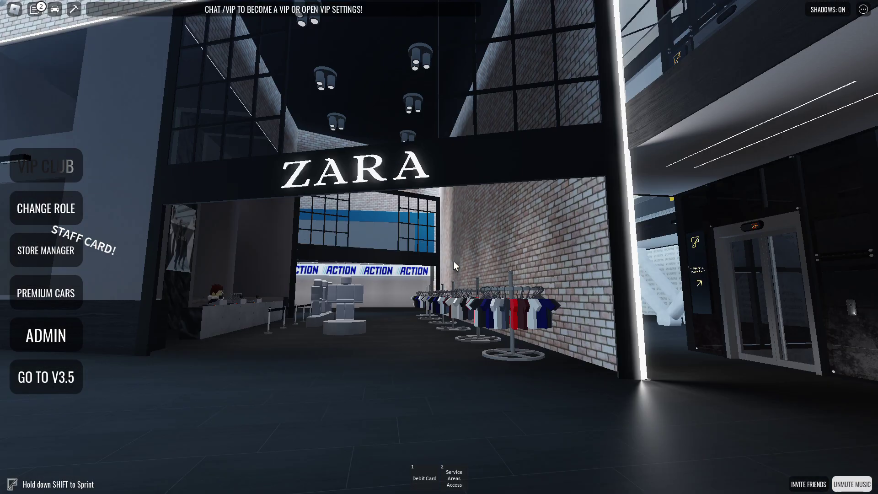
Step: Walk up to the elevator beside ZARA and press its call button
{"action": "key", "text": "w"}
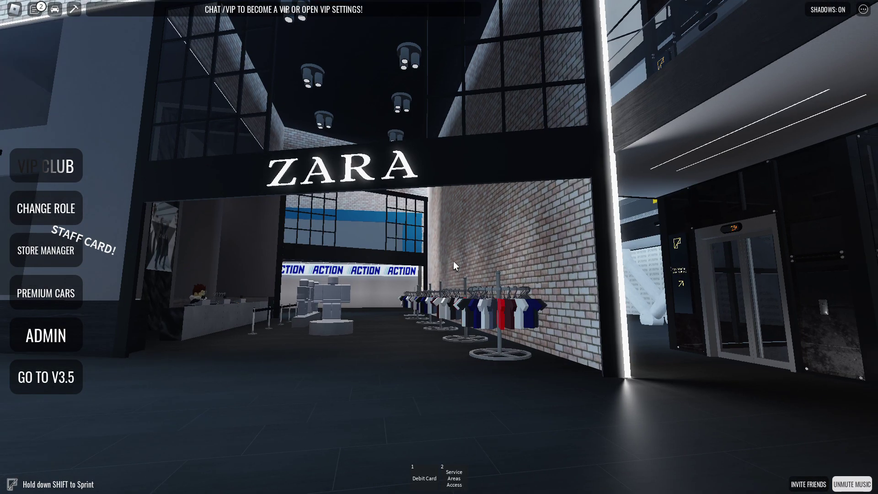
{"action": "key", "text": "w"}
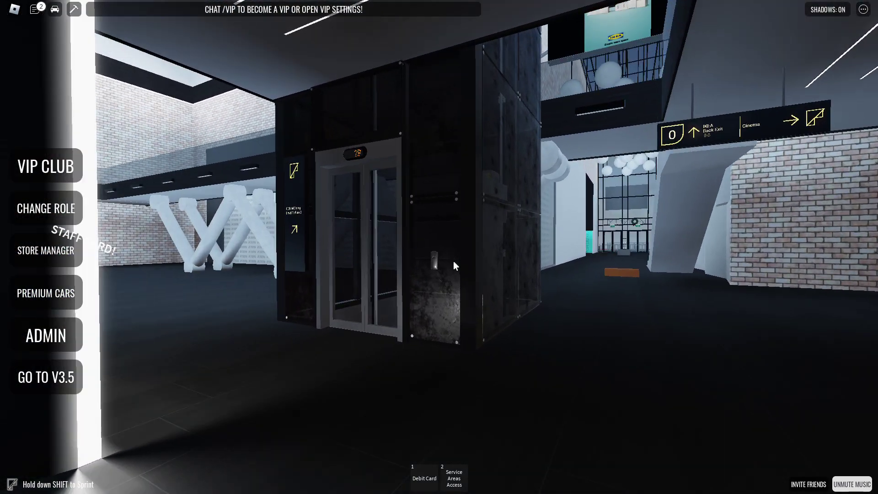
{"action": "key", "text": "a"}
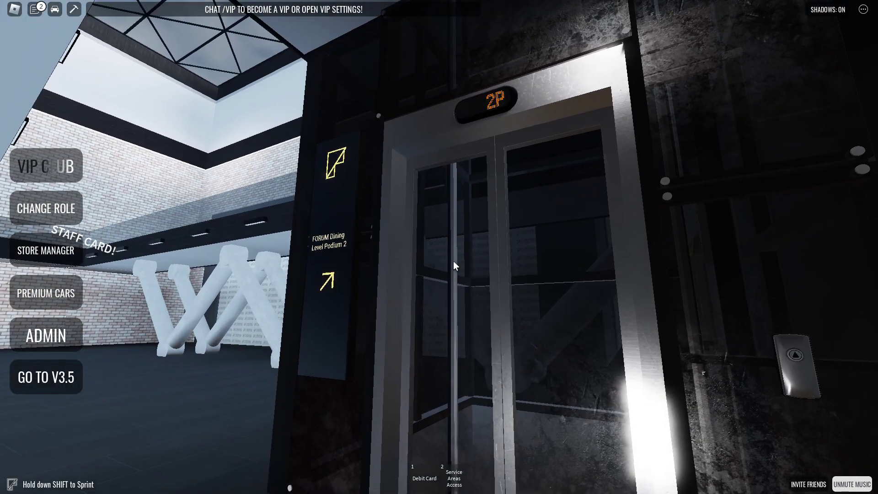
{"action": "key", "text": "Right"}
{"action": "key", "text": "w"}
{"action": "key", "text": "Left"}
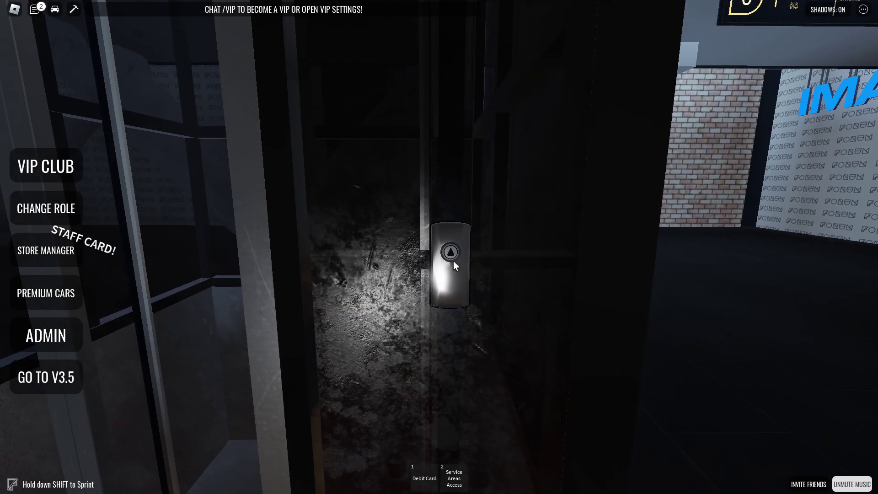
{"action": "key", "text": "d"}
{"action": "left_click", "coordinate": [453, 265]}
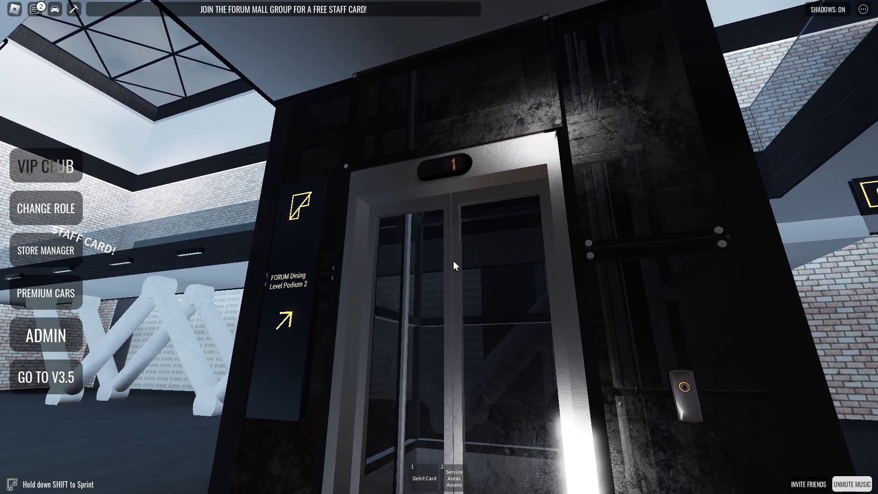
Step: Wait for the elevator doors to open, then walk into the car
{"action": "key", "text": "d"}
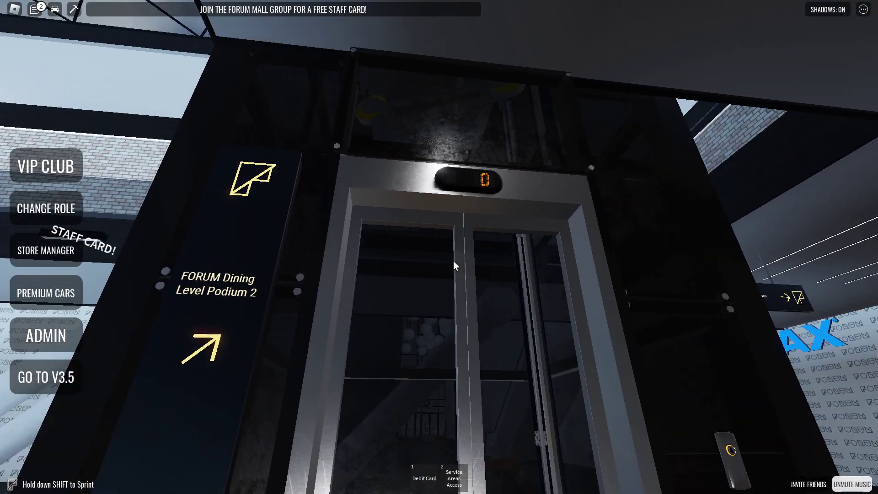
{"action": "key", "text": "s"}
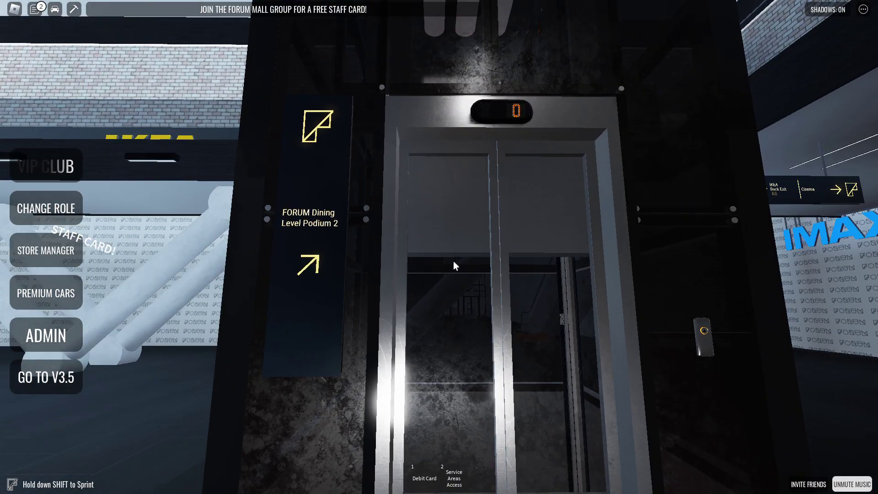
{"action": "key", "text": "w"}
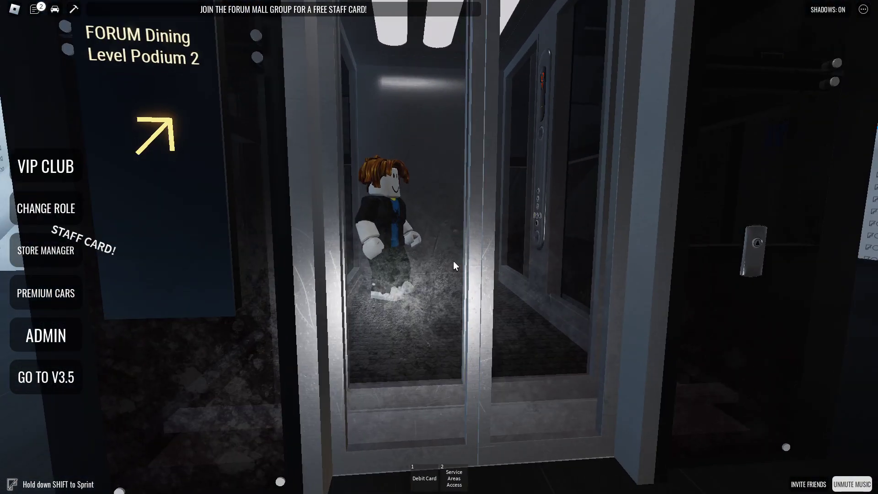
{"action": "key", "text": "w"}
{"action": "key", "text": "s"}
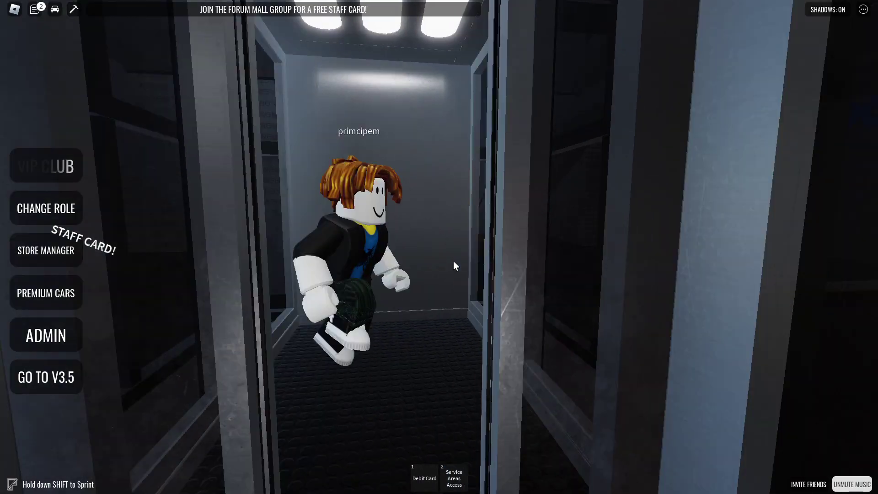
{"action": "key", "text": "Right"}
Step: Move to the floor buttons and look around inside the elevator
{"action": "key", "text": "a"}
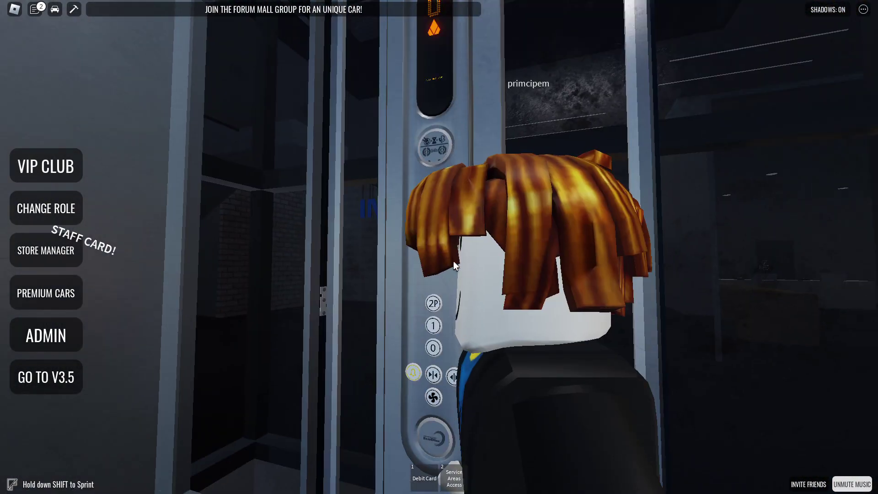
{"action": "key", "text": "s"}
{"action": "key", "text": "w"}
{"action": "key", "text": "Right"}
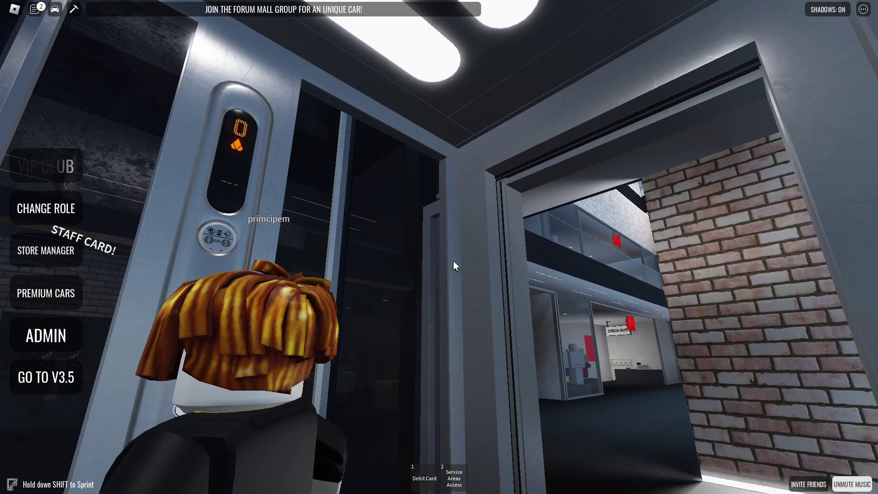
{"action": "key", "text": "s"}
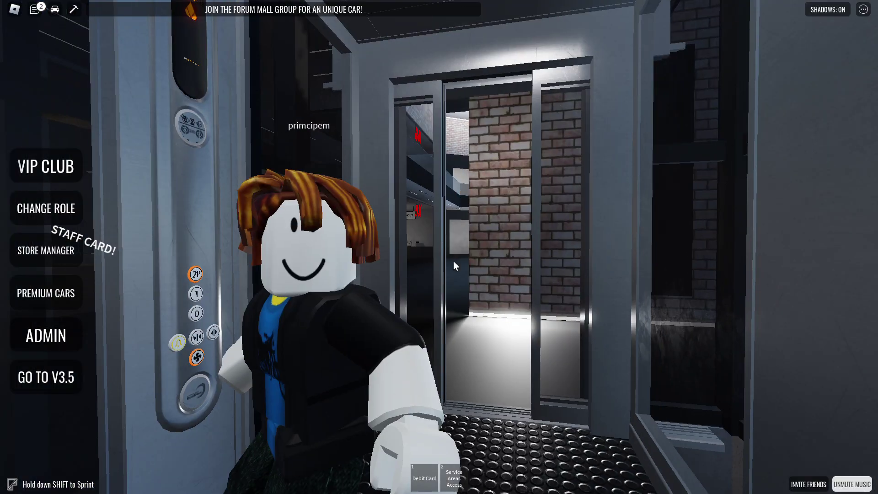
{"action": "key", "text": "d"}
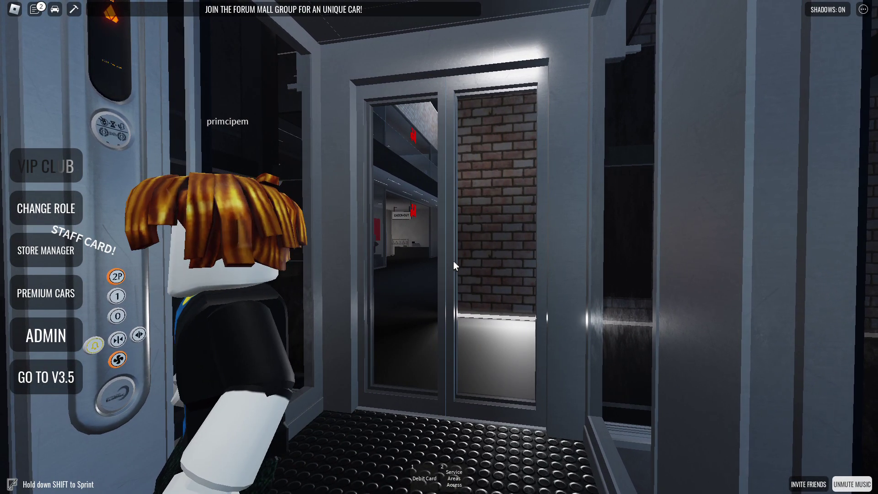
{"action": "key", "text": "a"}
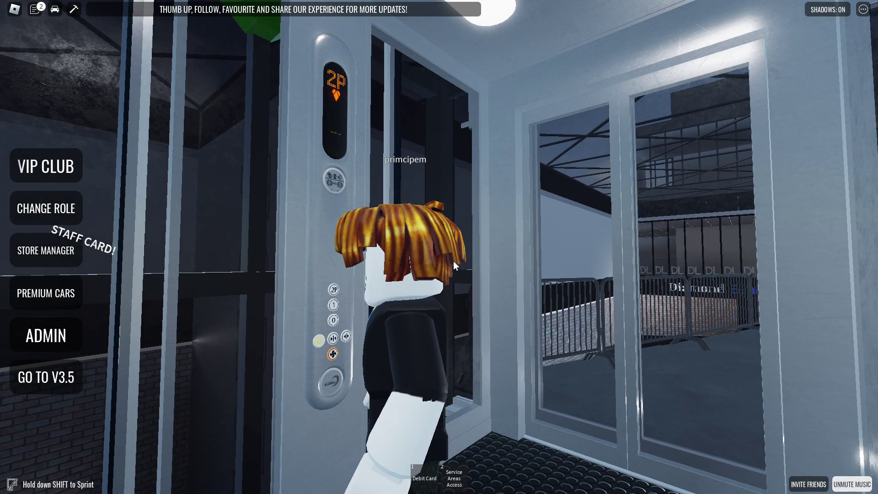
Step: Look between the floor buttons, the doorway and the glass wall inside the elevator
{"action": "key", "text": "a"}
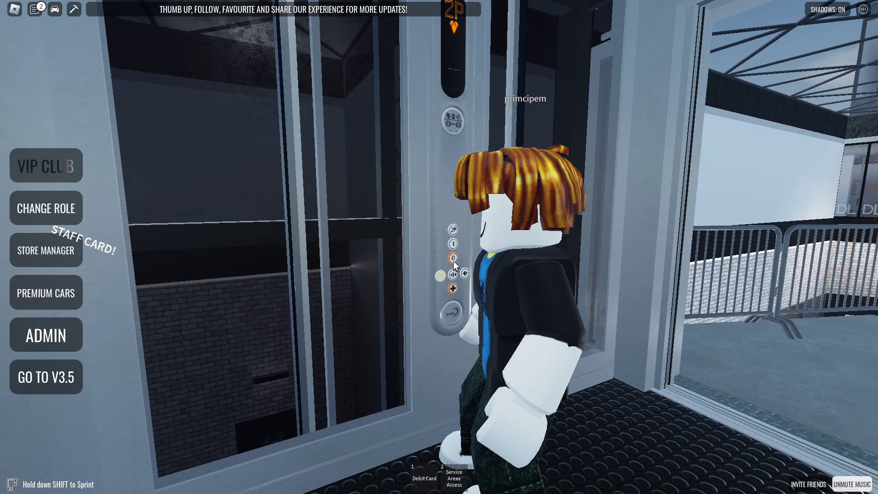
{"action": "key", "text": "Right"}
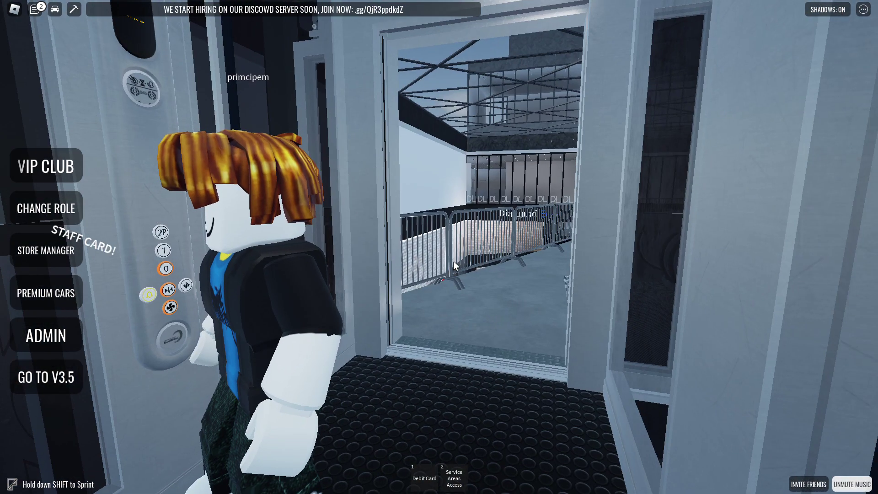
{"action": "key", "text": "s"}
{"action": "key", "text": "w"}
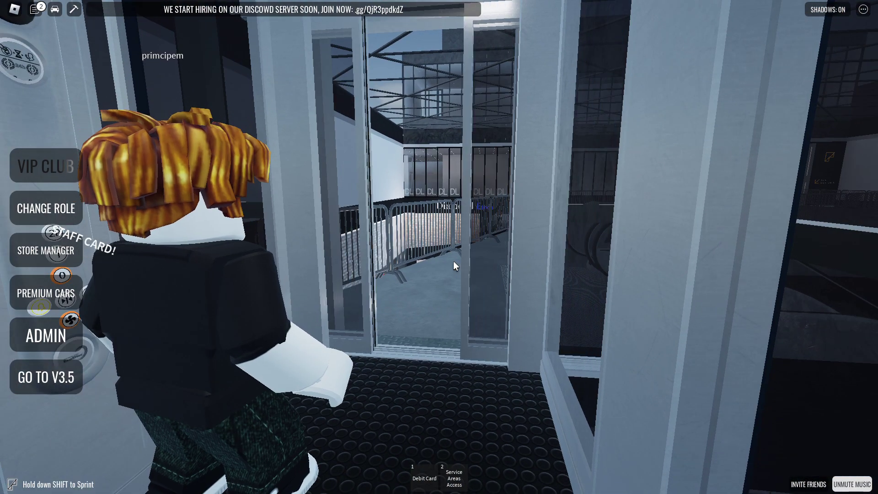
{"action": "key", "text": "Left"}
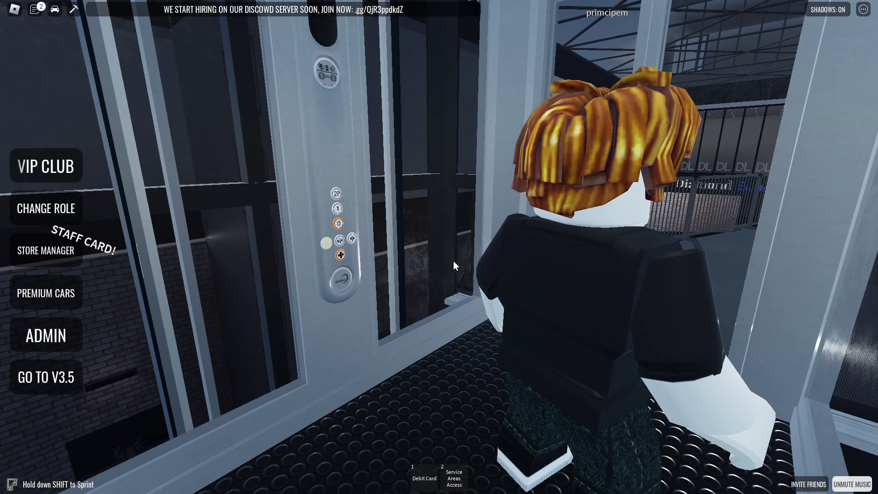
{"action": "key", "text": "Right"}
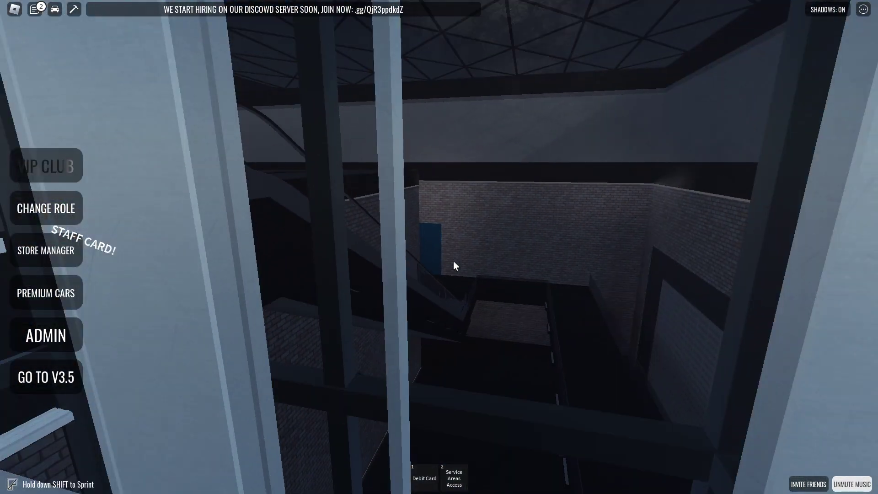
{"action": "key", "text": "Left"}
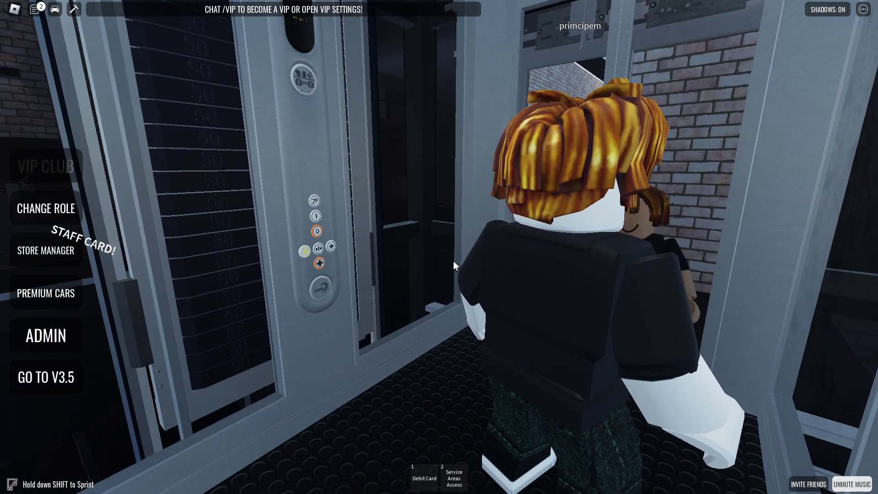
Step: Shift left inside the car and walk out onto the upper floor
{"action": "key", "text": "Left"}
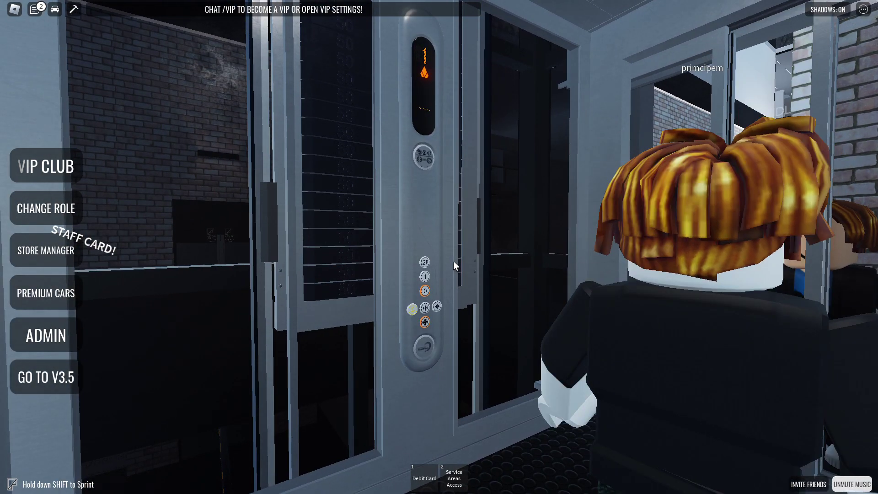
{"action": "key", "text": "Left"}
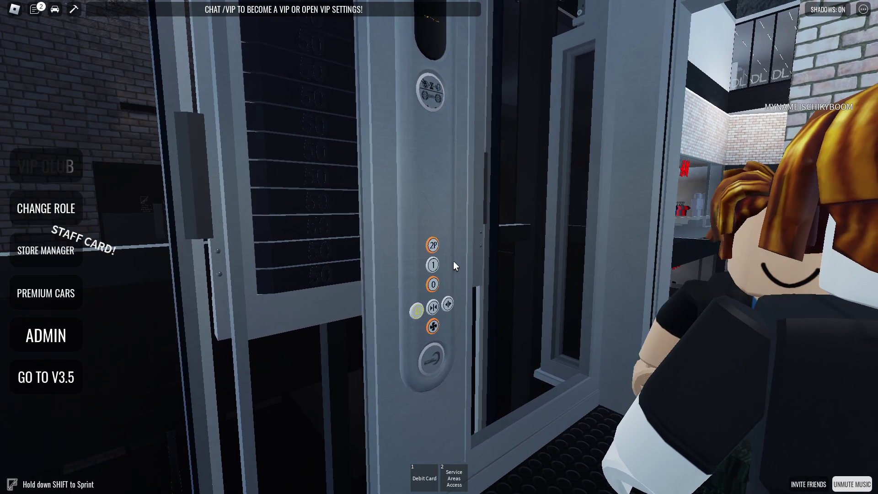
{"action": "key", "text": "w"}
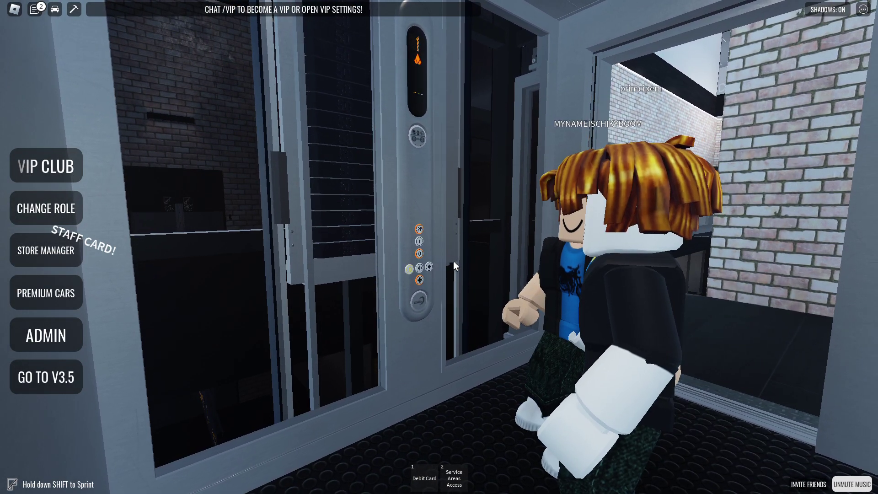
{"action": "key", "text": "a"}
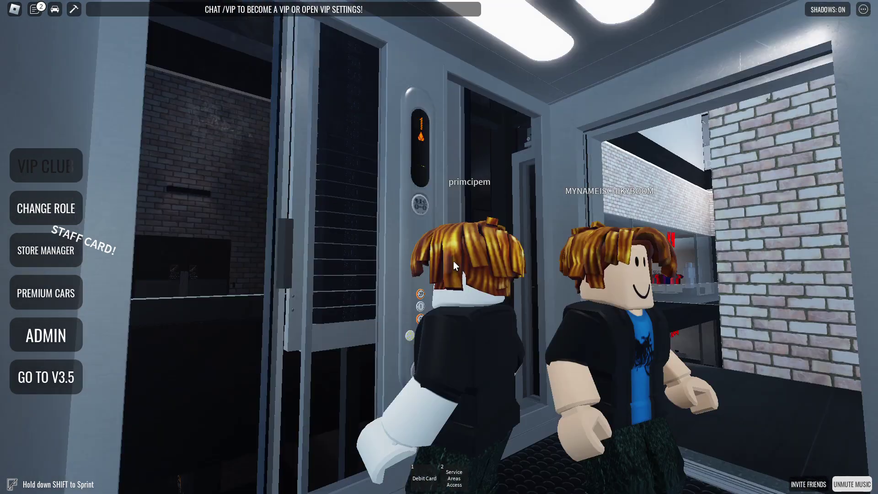
{"action": "scroll", "coordinate": [453, 265], "scroll_direction": "down", "scroll_amount": 3}
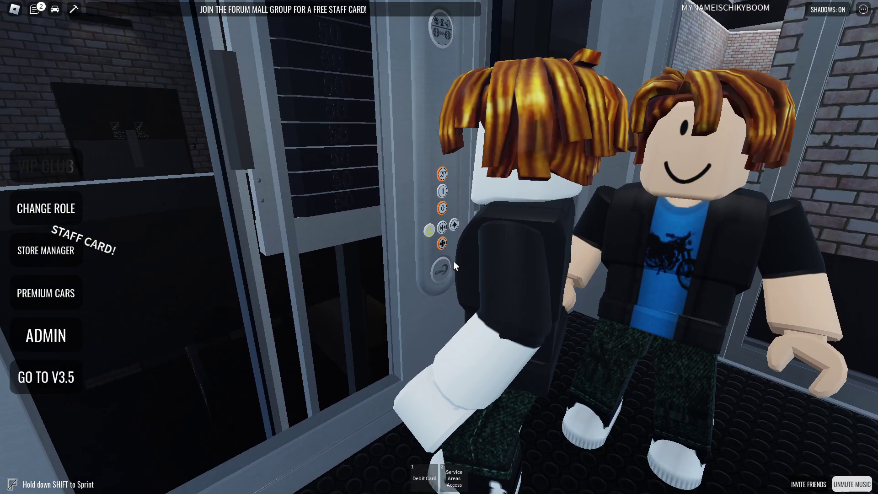
{"action": "scroll", "coordinate": [453, 265], "scroll_direction": "down", "scroll_amount": 5}
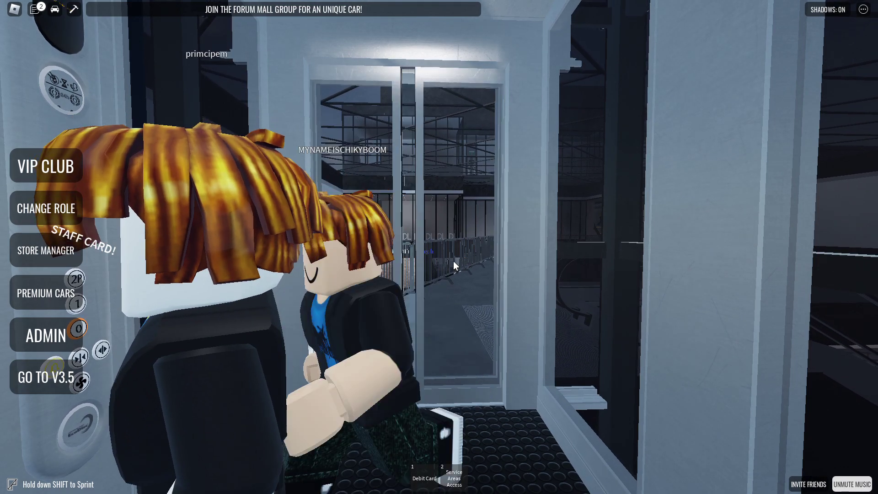
{"action": "key", "text": "w"}
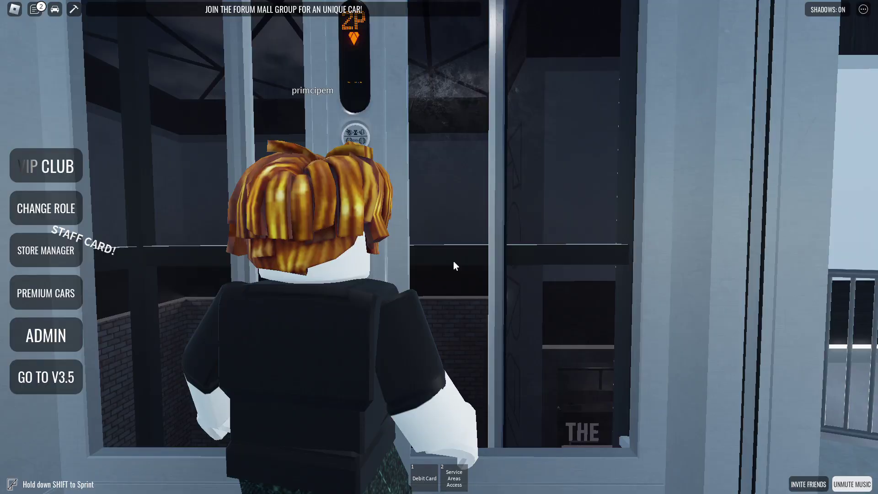
Step: Walk out across the balcony toward the escalator and stairs
{"action": "key", "text": "s"}
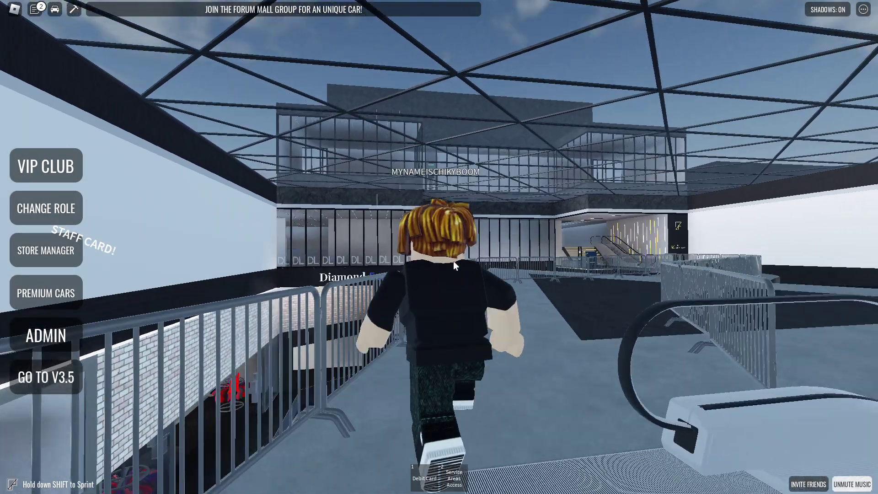
{"action": "key", "text": "w"}
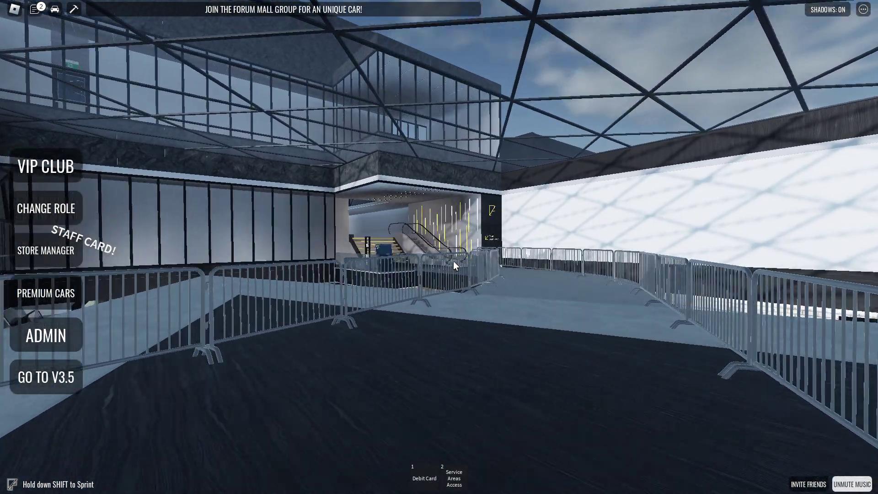
{"action": "key", "text": "w"}
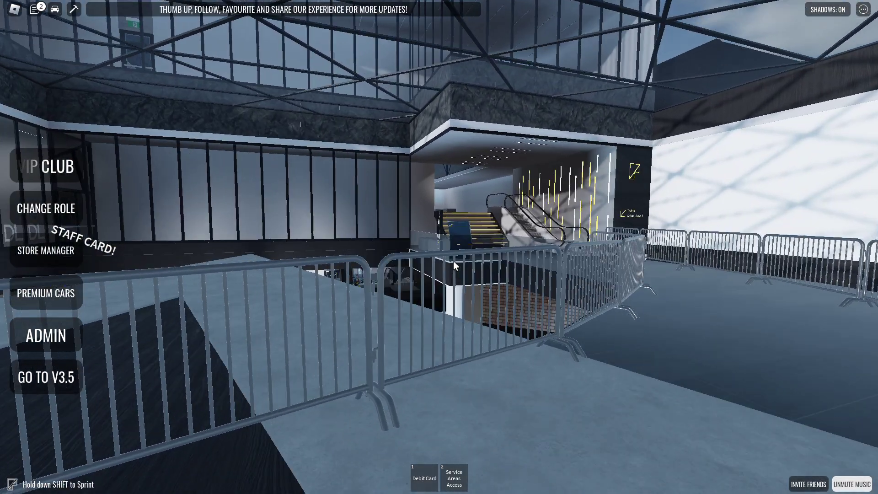
{"action": "key", "text": "w"}
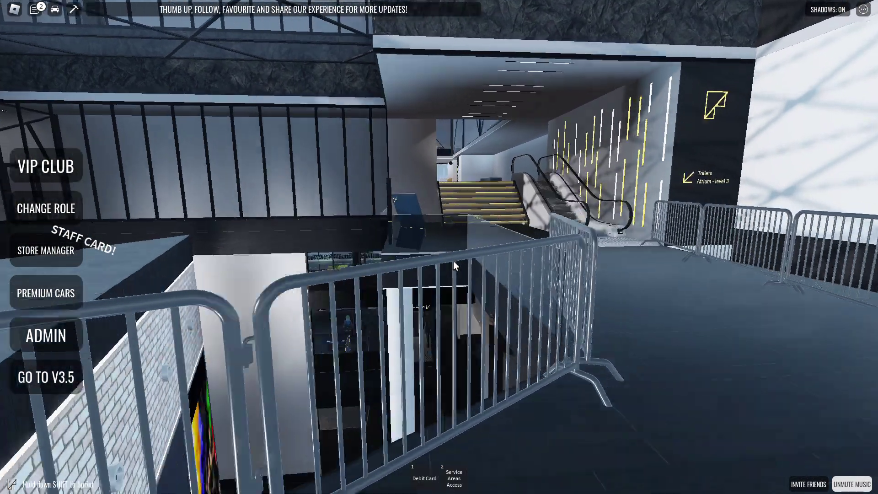
{"action": "key", "text": "w"}
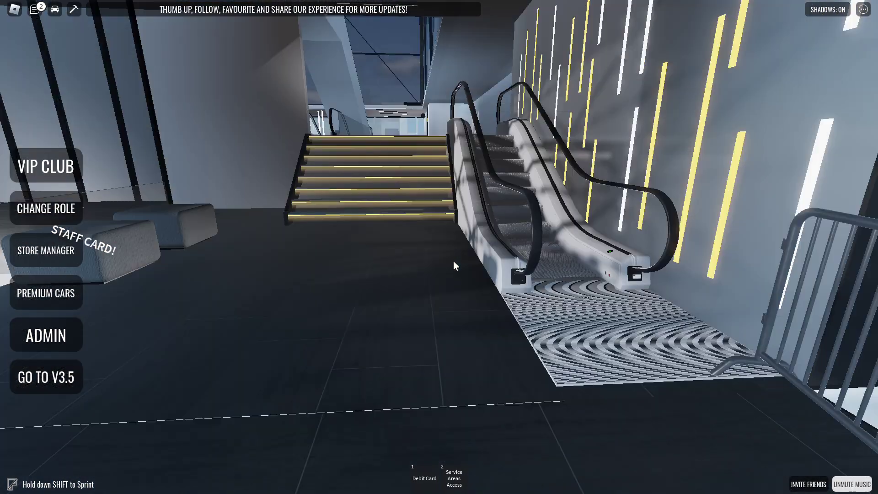
{"action": "key", "text": "w"}
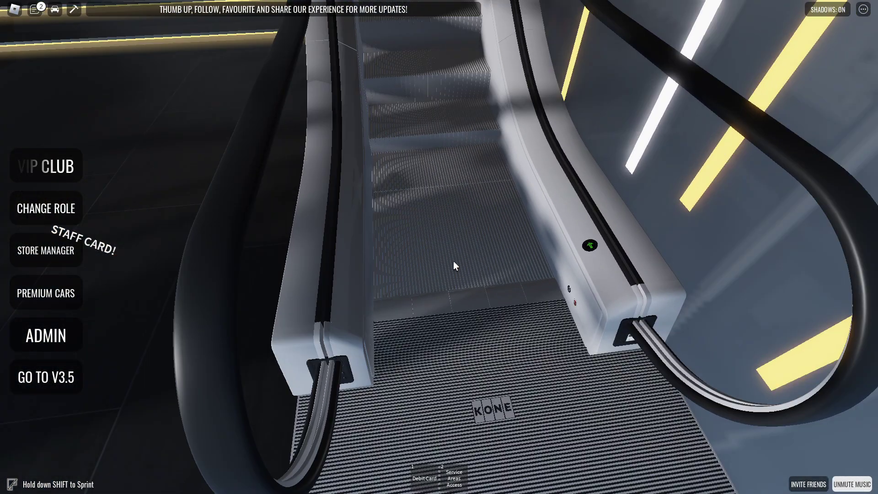
Step: Line up with the KONE escalator entrance beside the stairs
{"action": "key", "text": "d"}
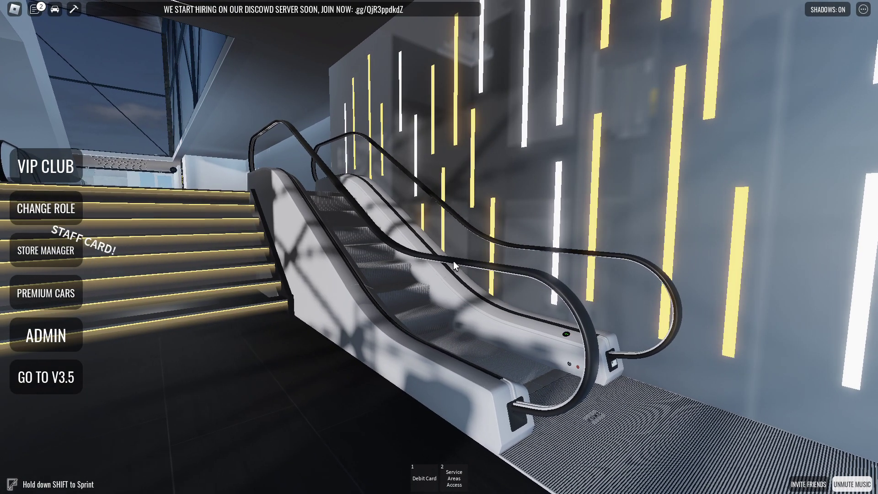
{"action": "key", "text": "s"}
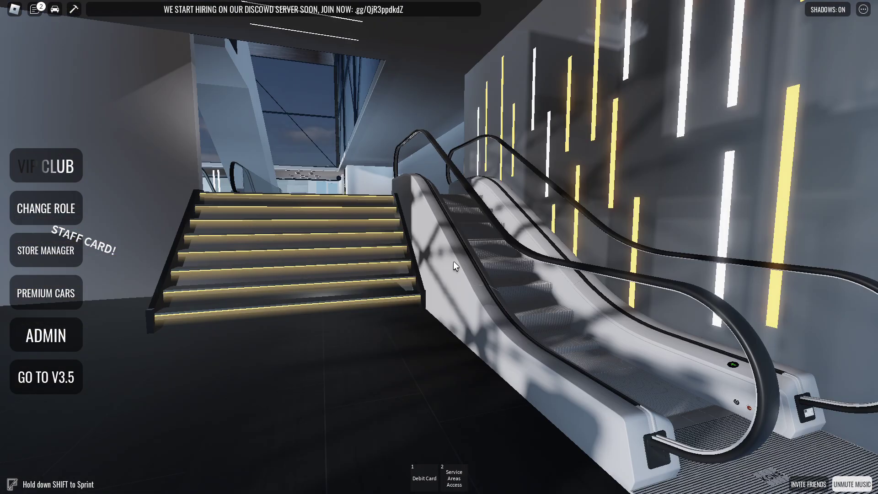
{"action": "key", "text": "w"}
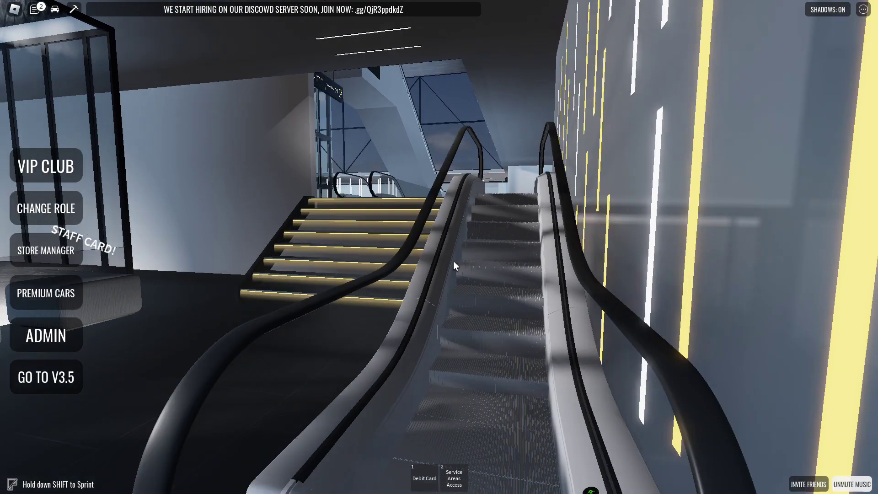
{"action": "key", "text": "s"}
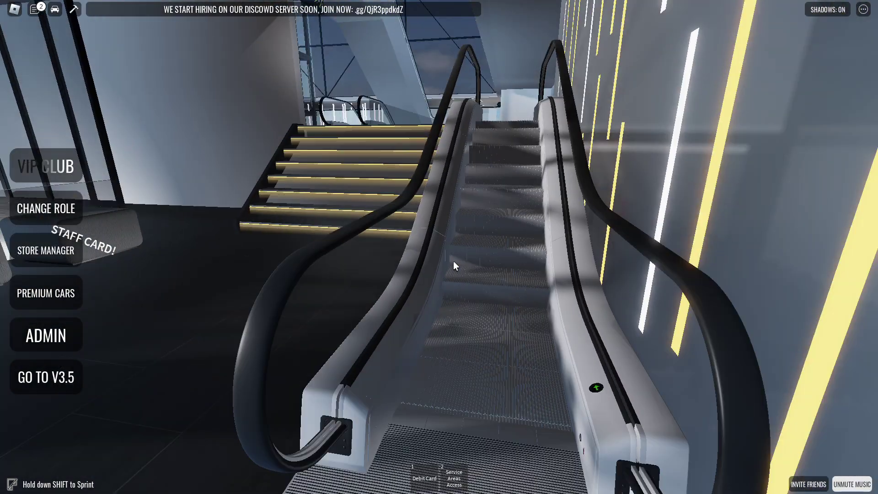
{"action": "key", "text": "a"}
{"action": "key", "text": "d"}
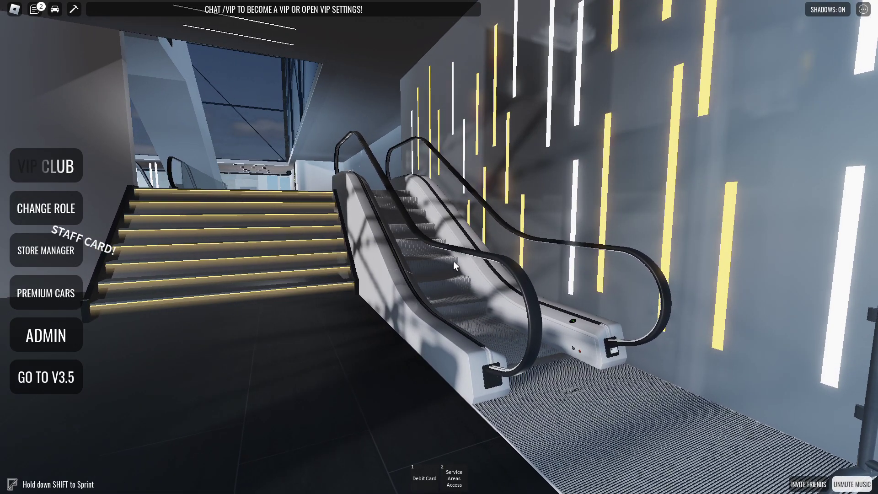
{"action": "key", "text": "a"}
{"action": "key", "text": "d"}
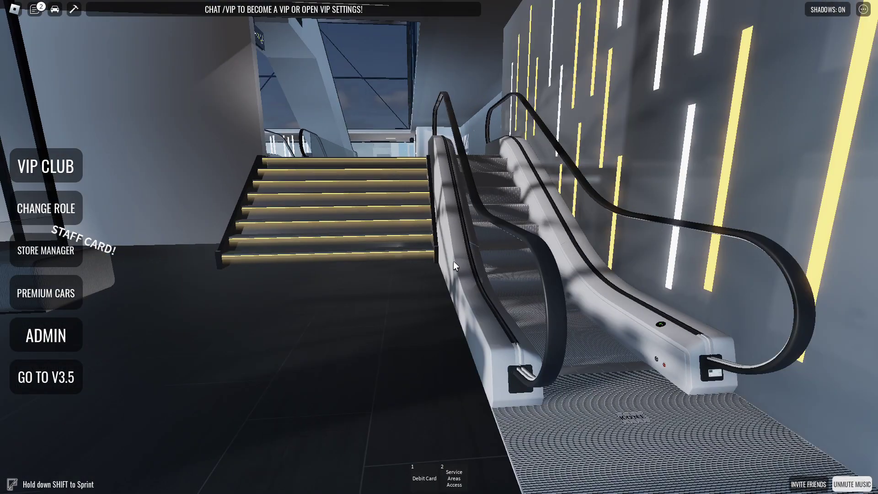
{"action": "key", "text": "d"}
{"action": "key", "text": "w"}
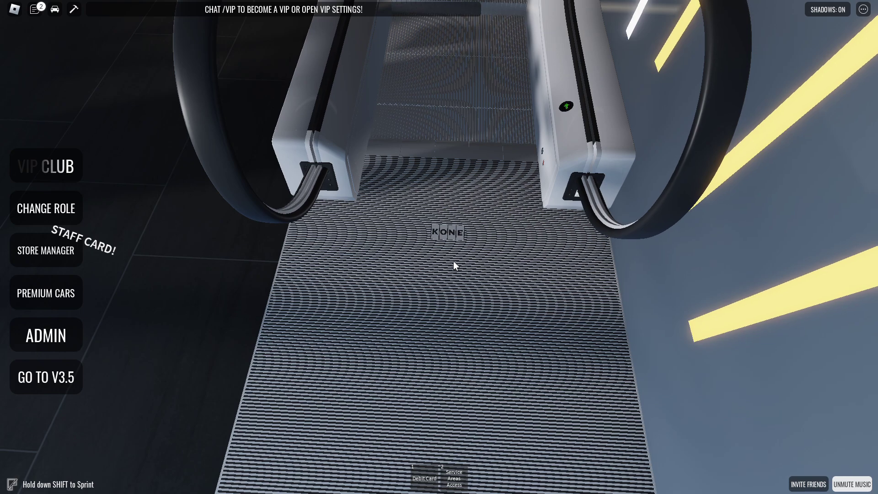
Step: Ride the escalator up and walk across the upper floor toward the toilets
{"action": "key", "text": "w"}
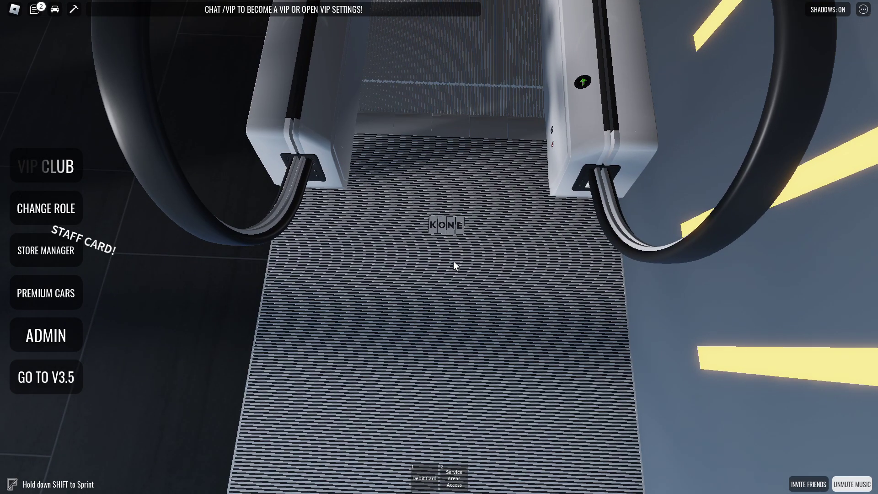
{"action": "key", "text": "w"}
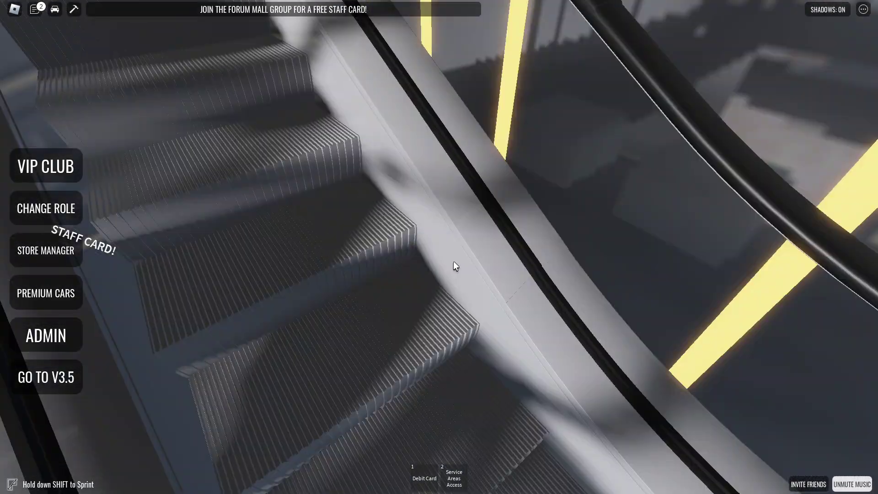
{"action": "key", "text": "w"}
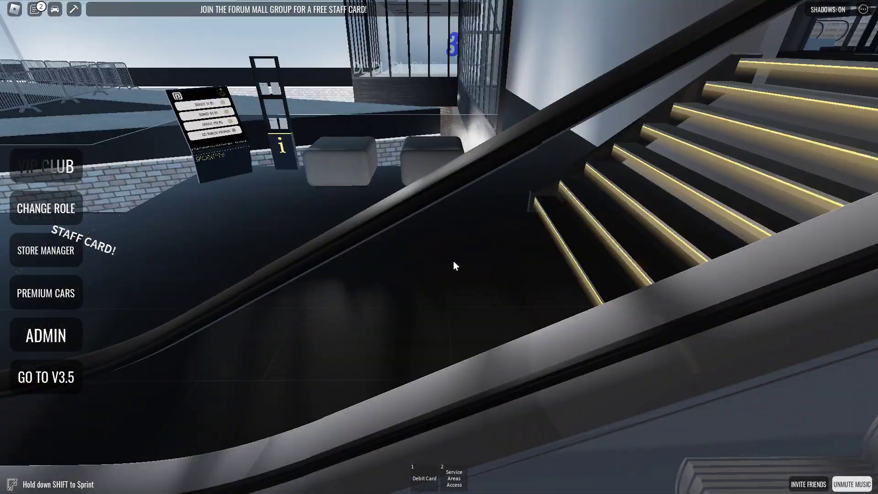
{"action": "key", "text": "w"}
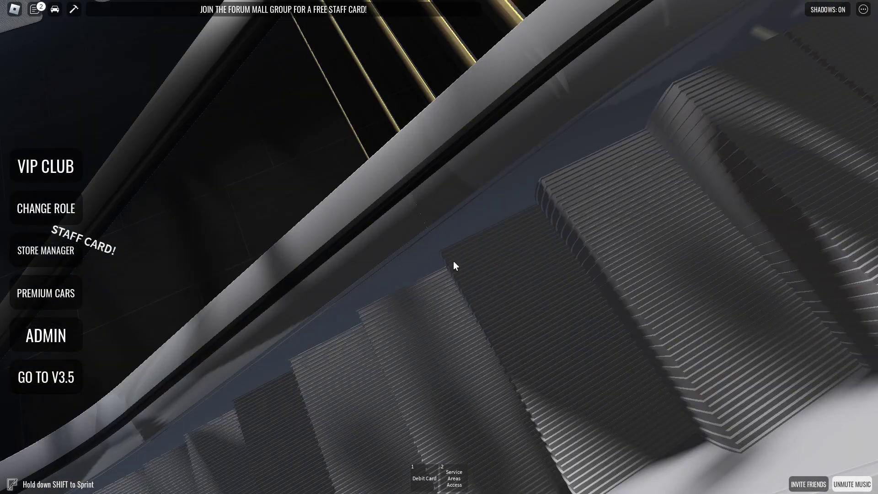
{"action": "key", "text": "w"}
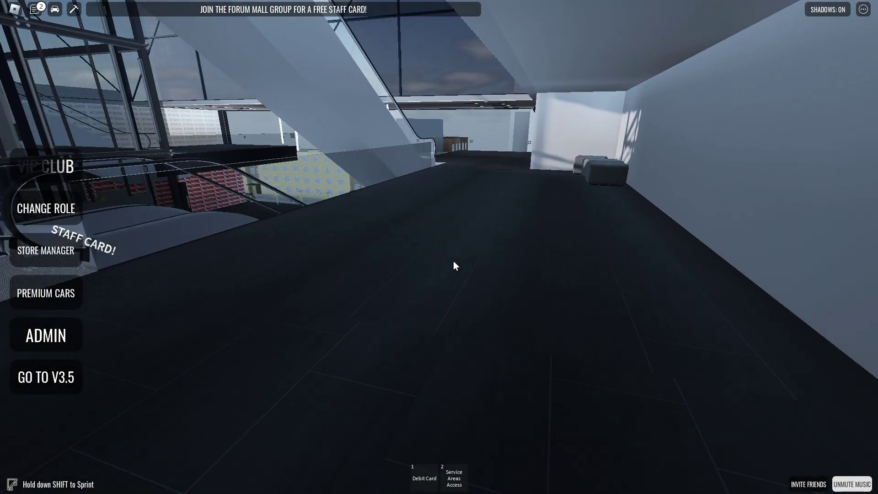
{"action": "key", "text": "w"}
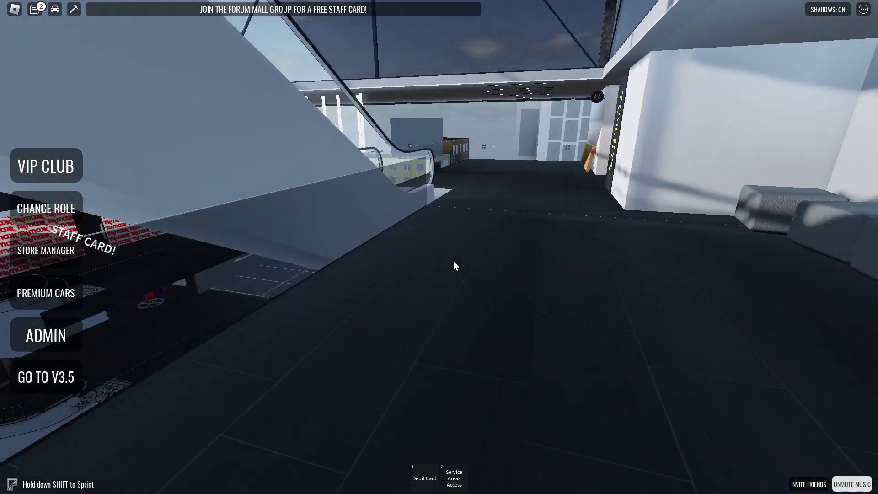
{"action": "key", "text": "w"}
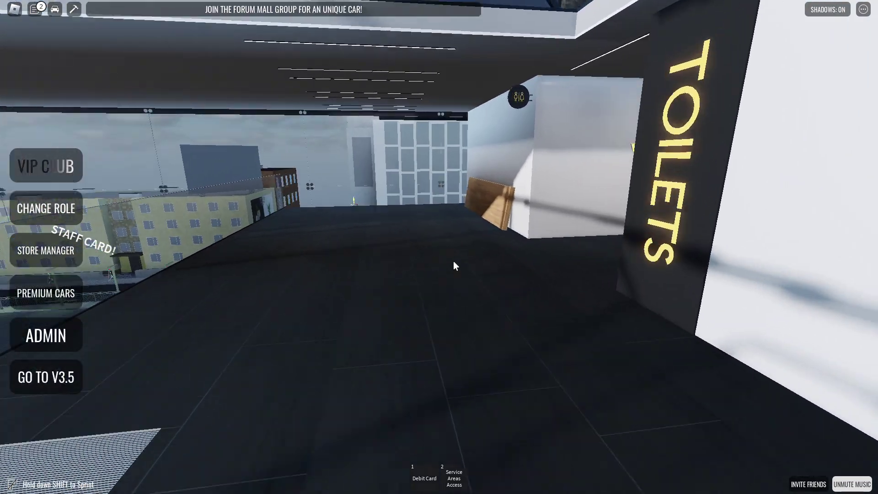
Step: Walk down the toilets corridor through the automatic doors to the elevator lobby
{"action": "key", "text": "w"}
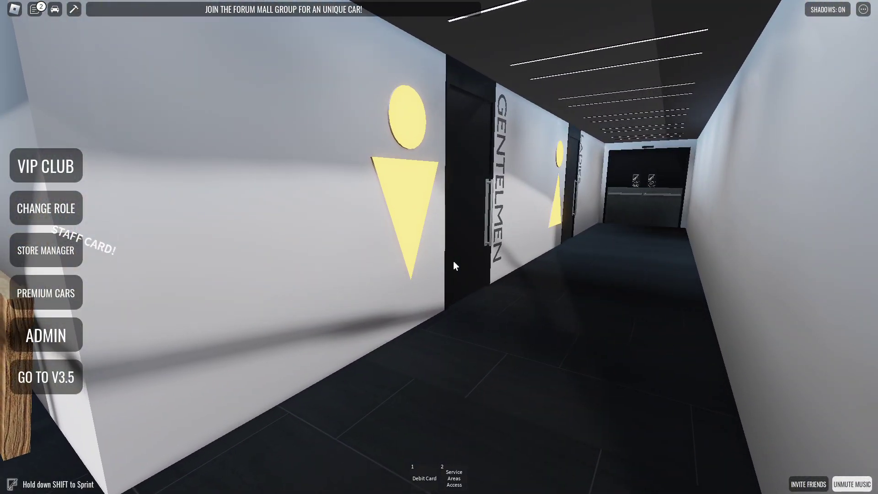
{"action": "key", "text": "w"}
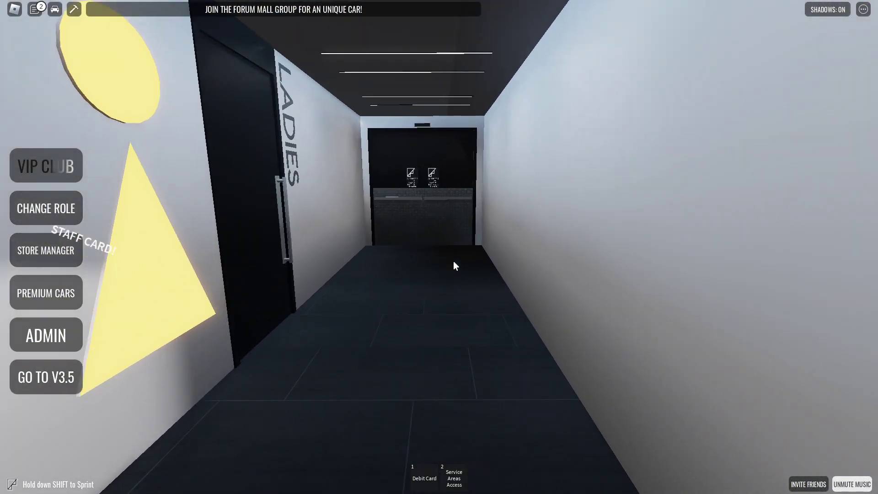
{"action": "key", "text": "w"}
{"action": "key", "text": "w"}
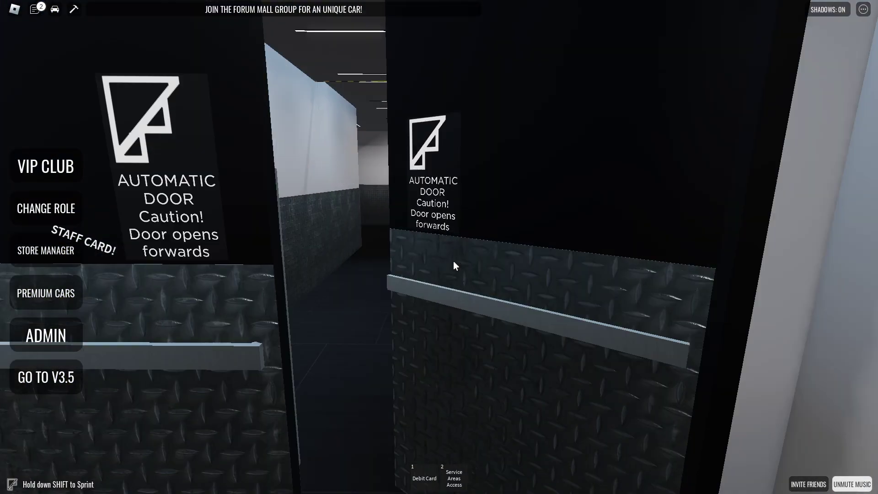
{"action": "key", "text": "w"}
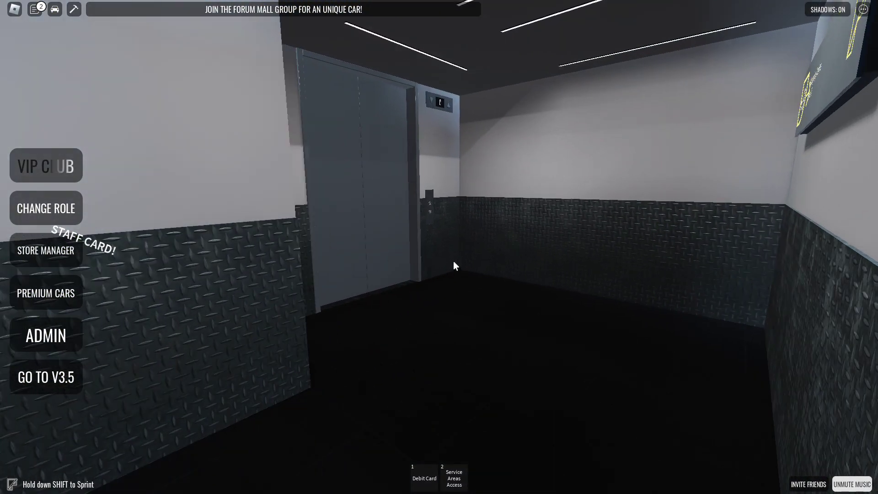
Step: Turn around and walk back past the restrooms toward the atrium
{"action": "key", "text": "d"}
{"action": "key", "text": "w"}
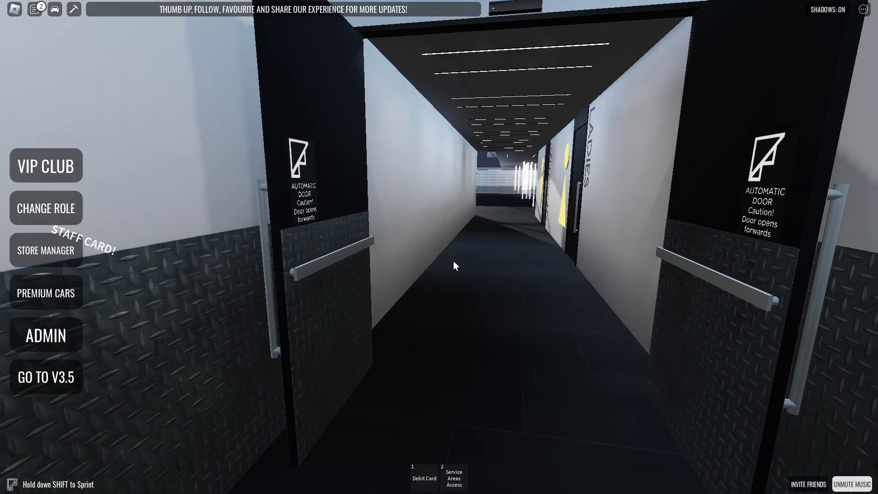
{"action": "key", "text": "w"}
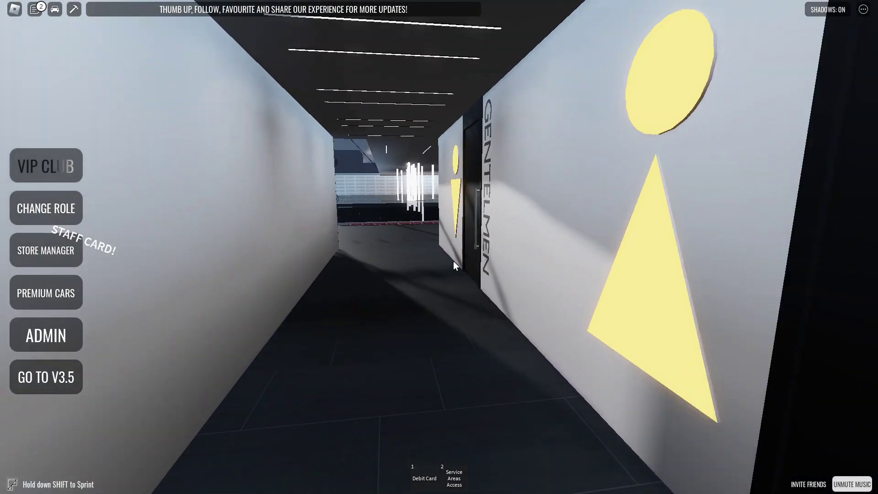
{"action": "key", "text": "w"}
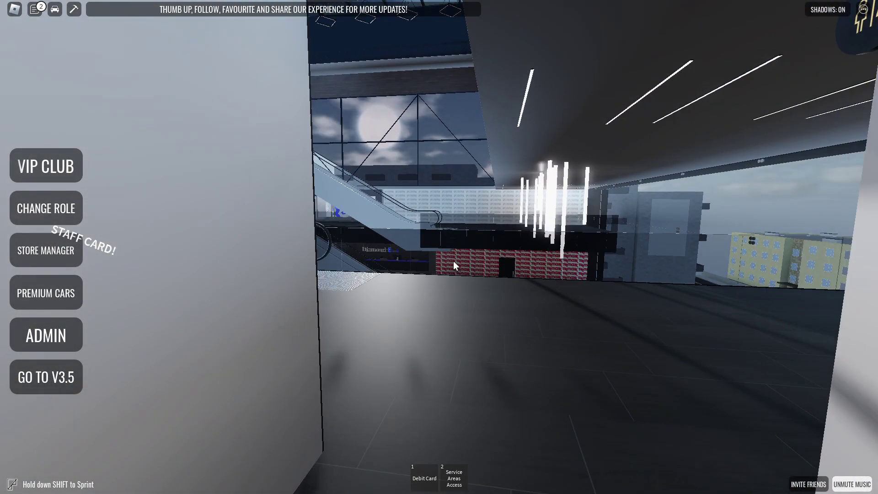
Step: Walk to the top of the escalator and look down the corridor toward the elevator shaft
{"action": "key", "text": "Left"}
{"action": "key", "text": "Left"}
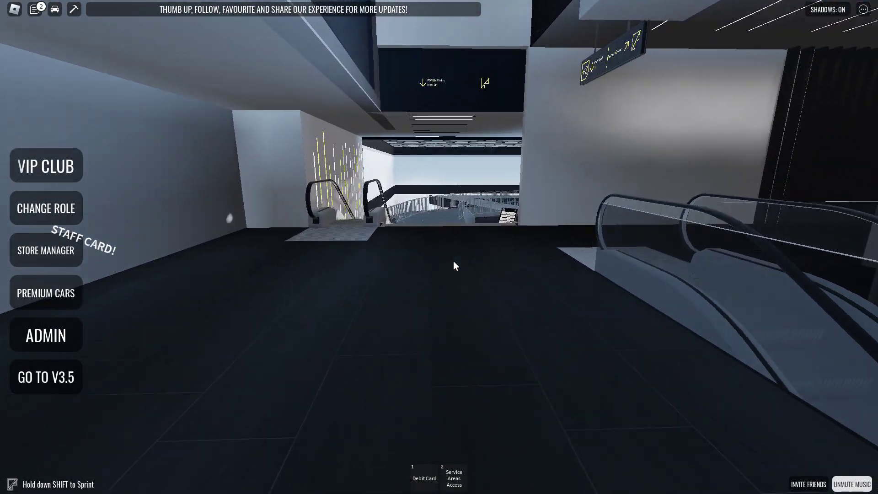
{"action": "key", "text": "Right"}
{"action": "key", "text": "w"}
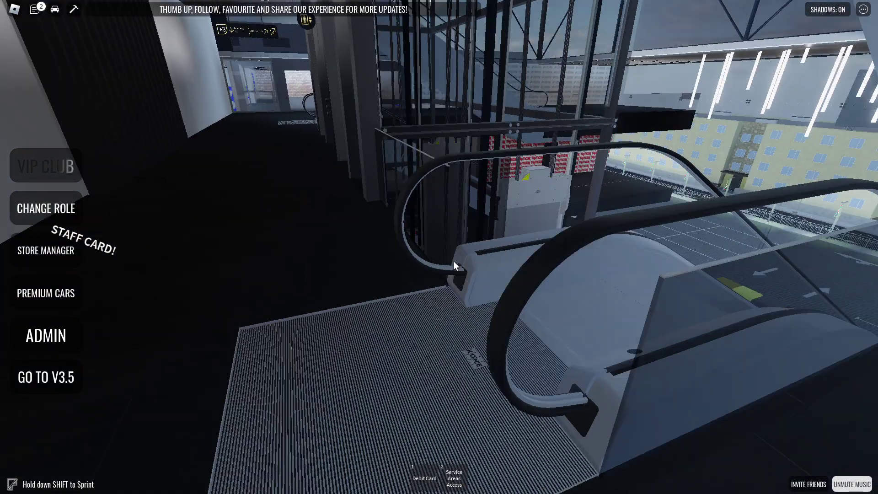
{"action": "key", "text": "w"}
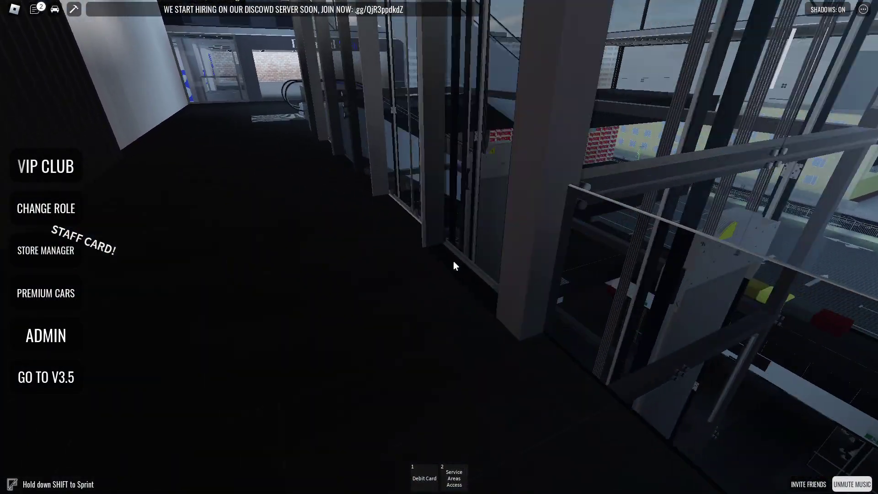
{"action": "key", "text": "Left"}
{"action": "key", "text": "w"}
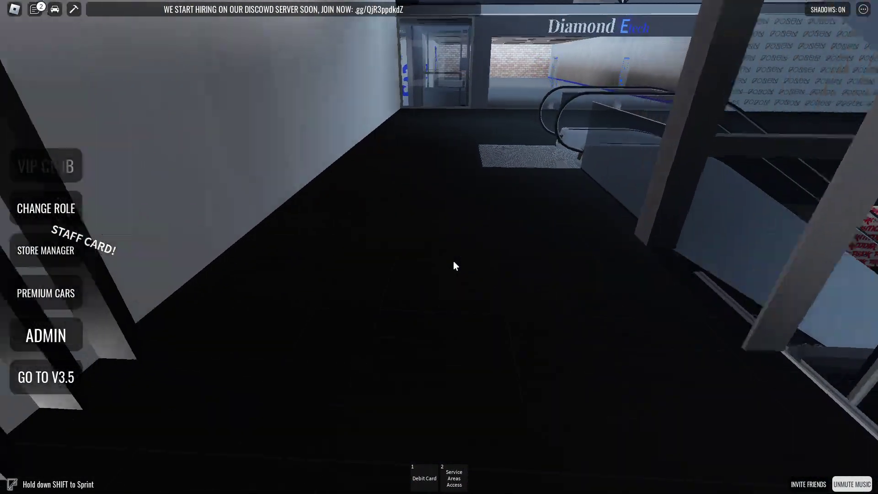
{"action": "key", "text": "Right"}
Step: Go down to the Diamond Etech floor and walk past the 3L/3U signs to the lift
{"action": "key", "text": "w"}
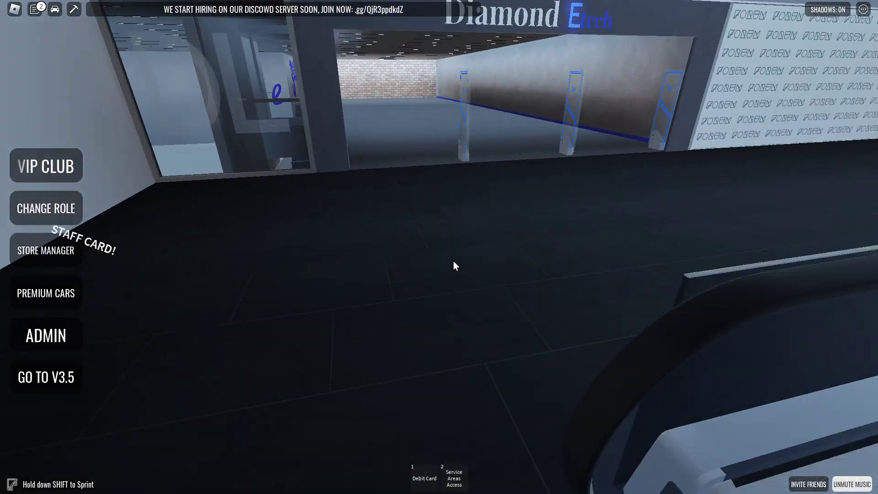
{"action": "key", "text": "w"}
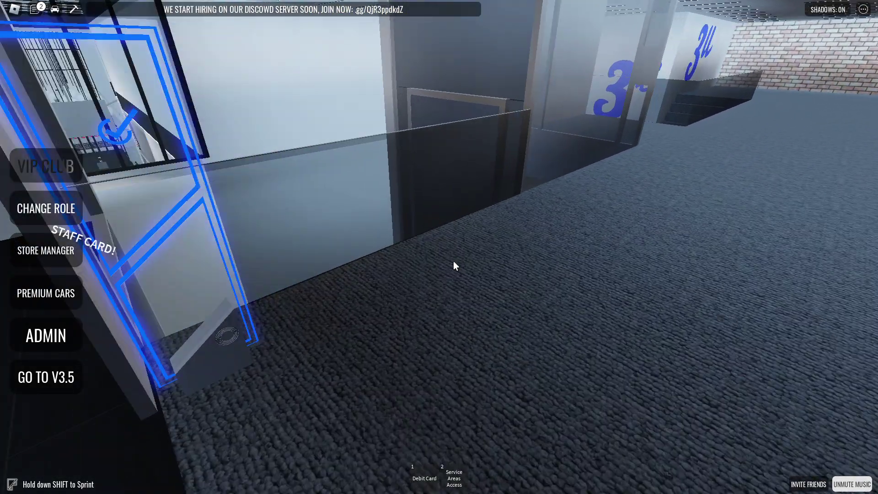
{"action": "key", "text": "w"}
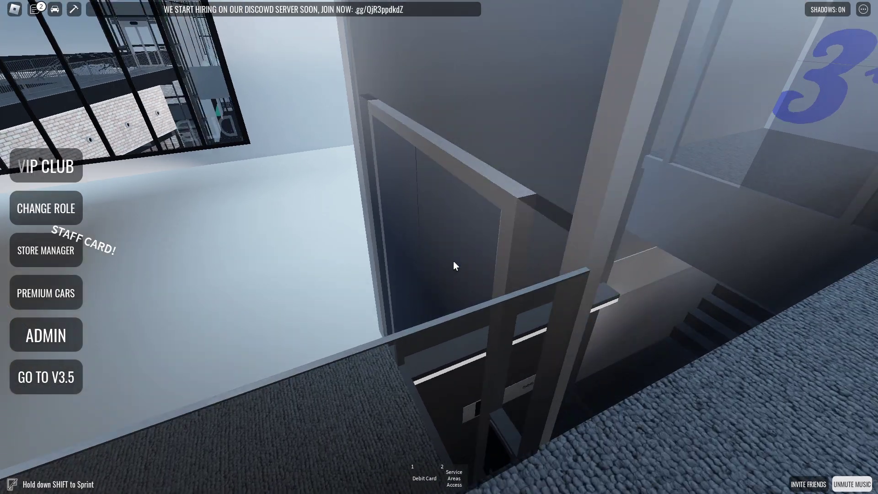
{"action": "key", "text": "Right"}
{"action": "key", "text": "w"}
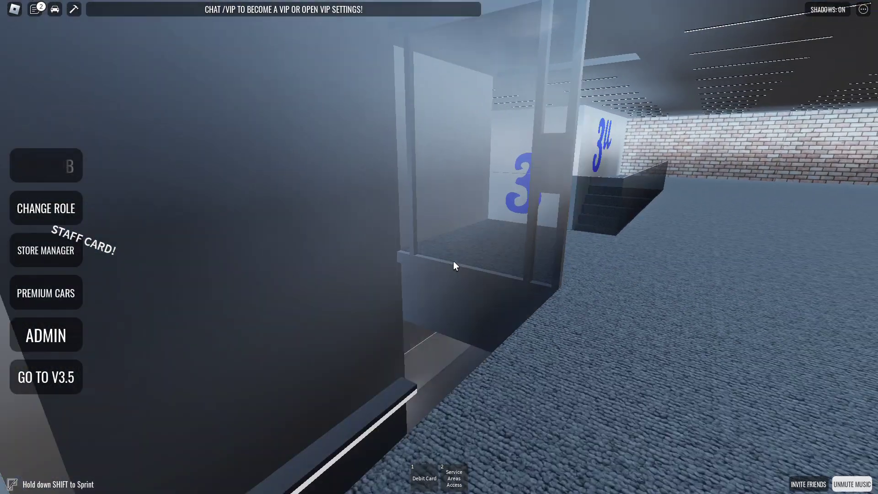
{"action": "key", "text": "Left"}
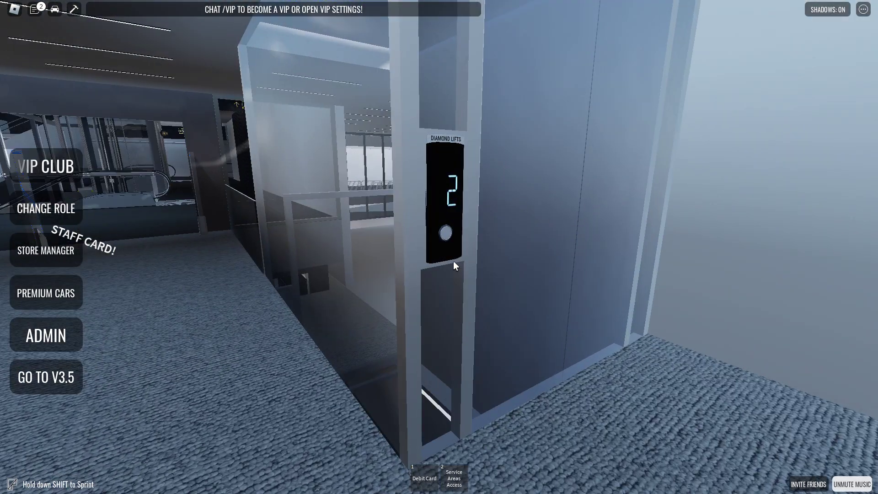
{"action": "key", "text": "w"}
{"action": "key", "text": "w"}
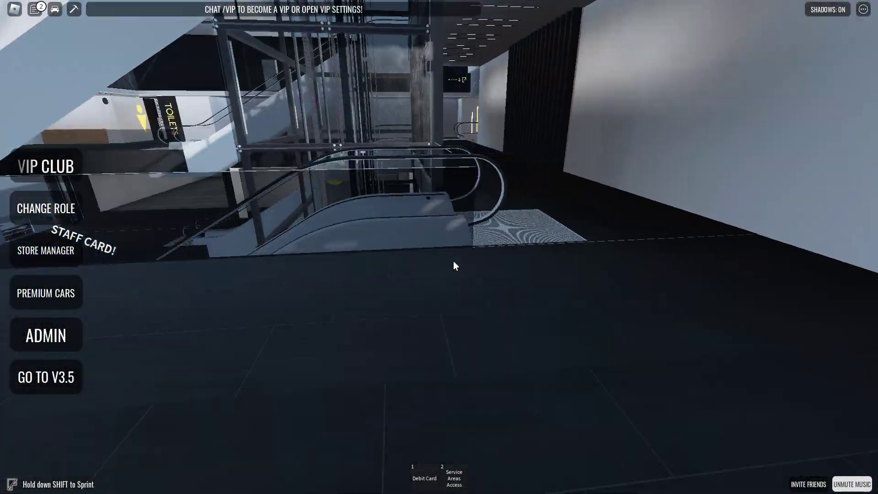
Step: Ride the escalator up toward the glass lifts
{"action": "key", "text": "Left"}
{"action": "key", "text": "w"}
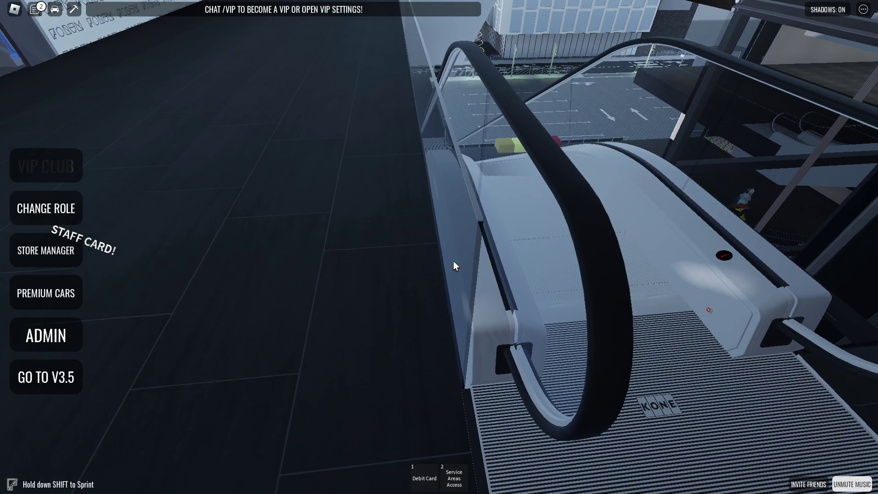
{"action": "key", "text": "w"}
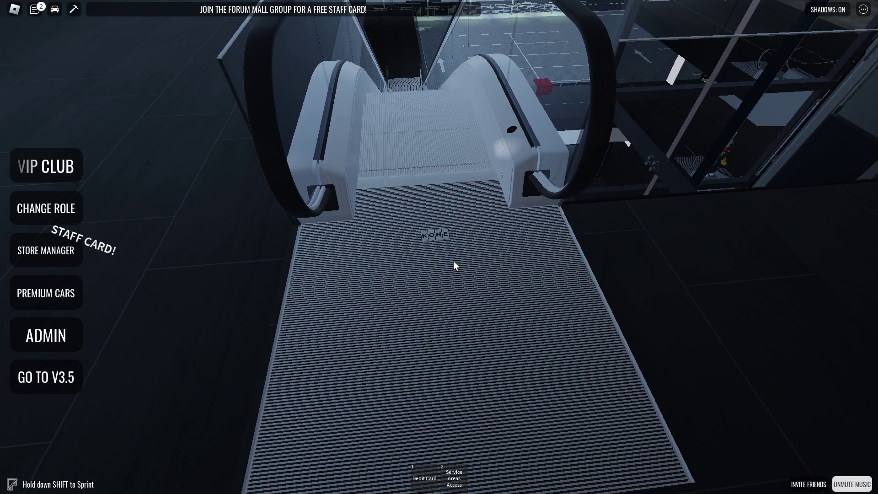
{"action": "key", "text": "Right"}
{"action": "key", "text": "w"}
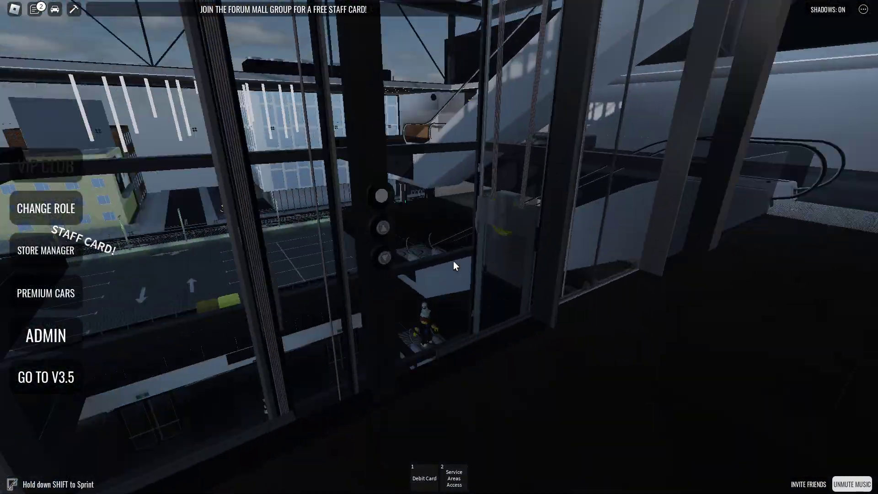
Step: Look across the atrium and move up to the glass lift's call buttons
{"action": "key", "text": "Right"}
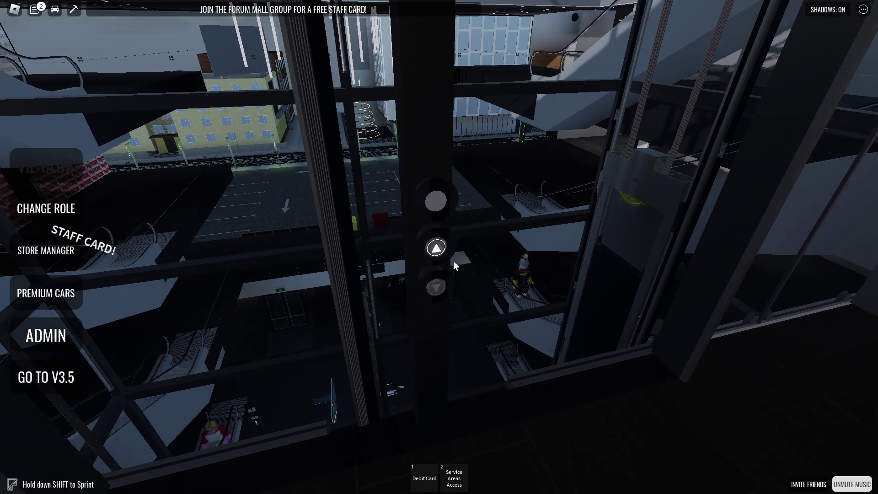
{"action": "key", "text": "Left"}
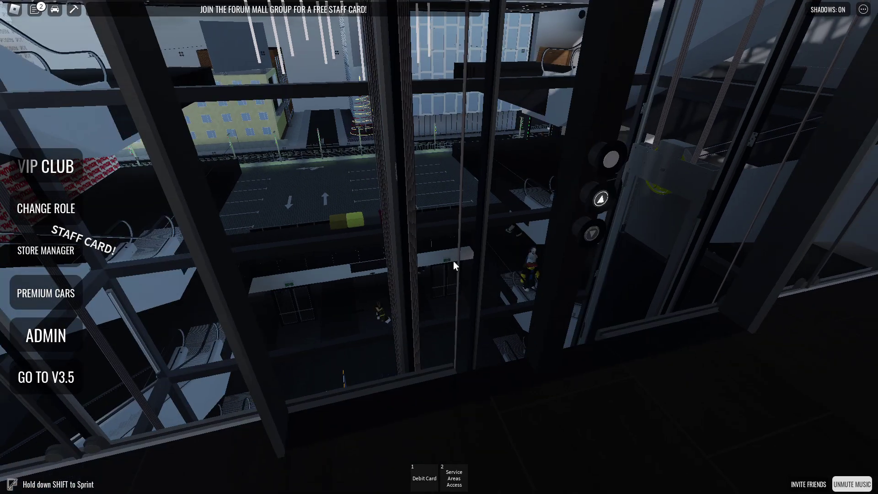
{"action": "key", "text": "w"}
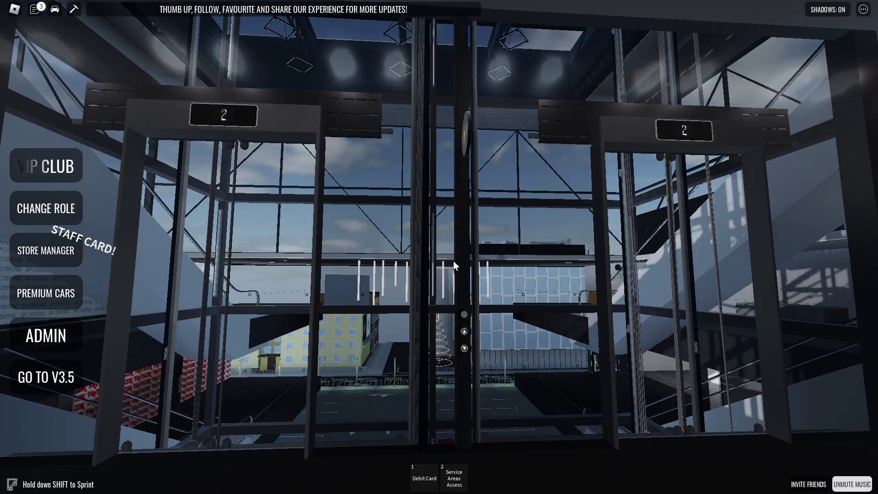
{"action": "key", "text": "w"}
{"action": "key", "text": "a"}
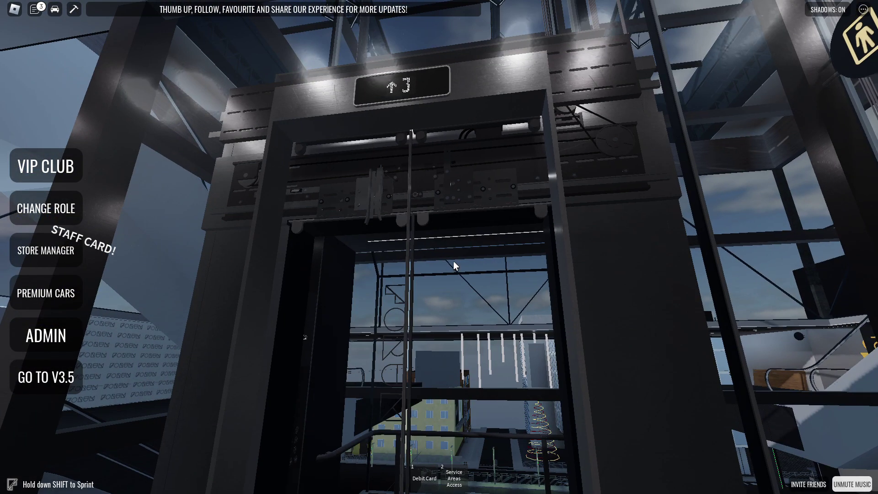
Step: Enter the arrived glass lift and ride it down to the ground floor
{"action": "key", "text": "w"}
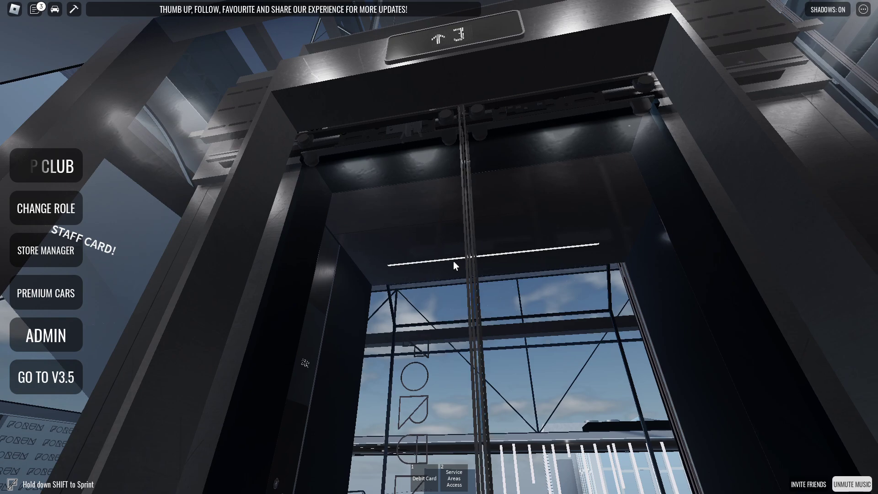
{"action": "key", "text": "w"}
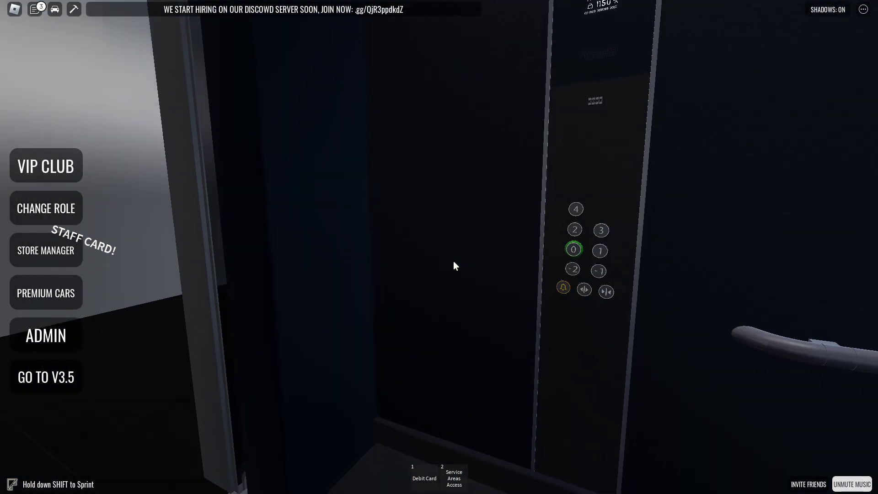
{"action": "key", "text": "w"}
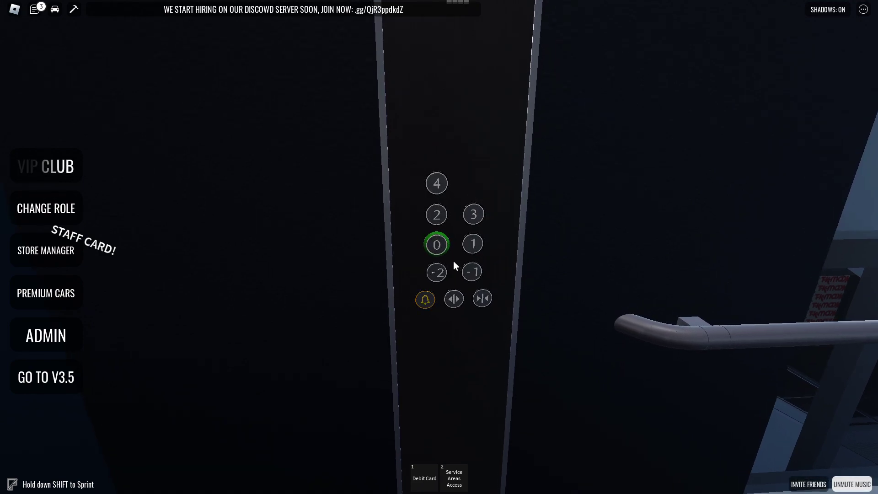
{"action": "key", "text": "Left"}
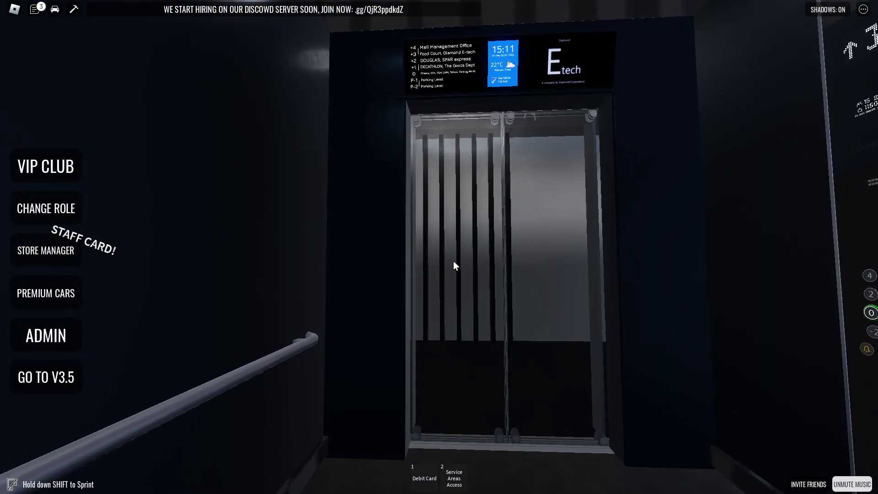
{"action": "key", "text": "Right"}
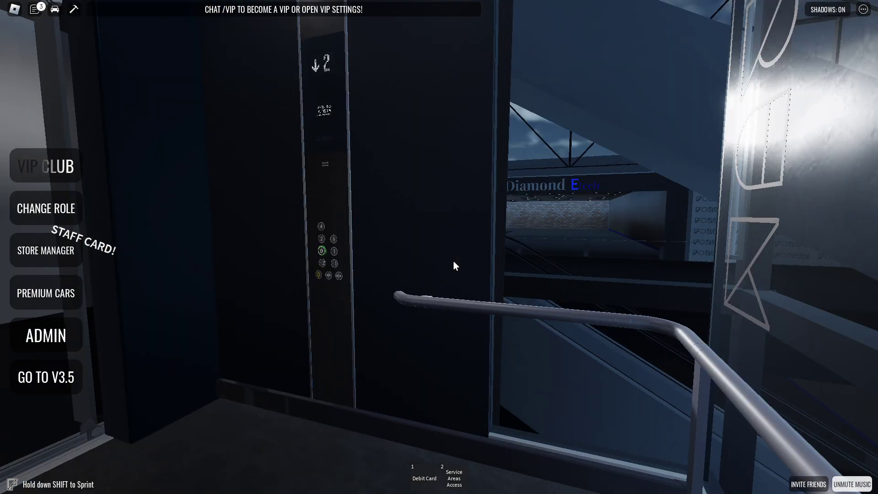
{"action": "key", "text": "Left"}
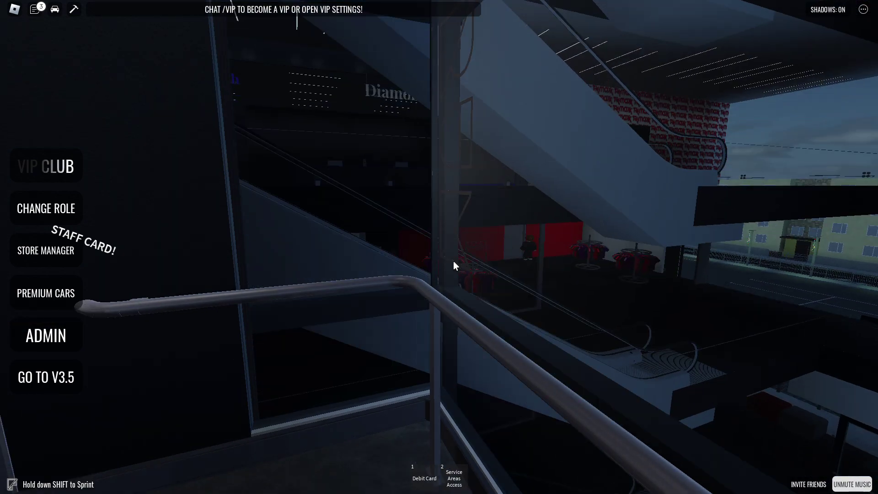
{"action": "key", "text": "Right"}
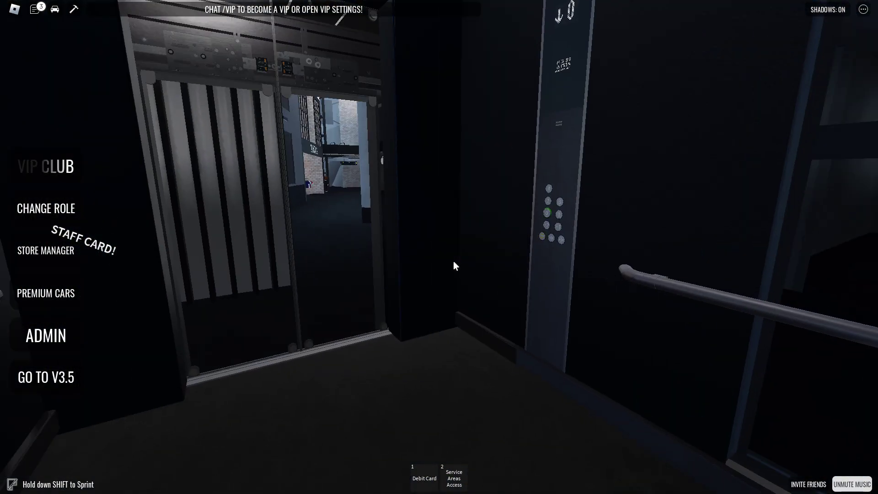
{"action": "key", "text": "Left"}
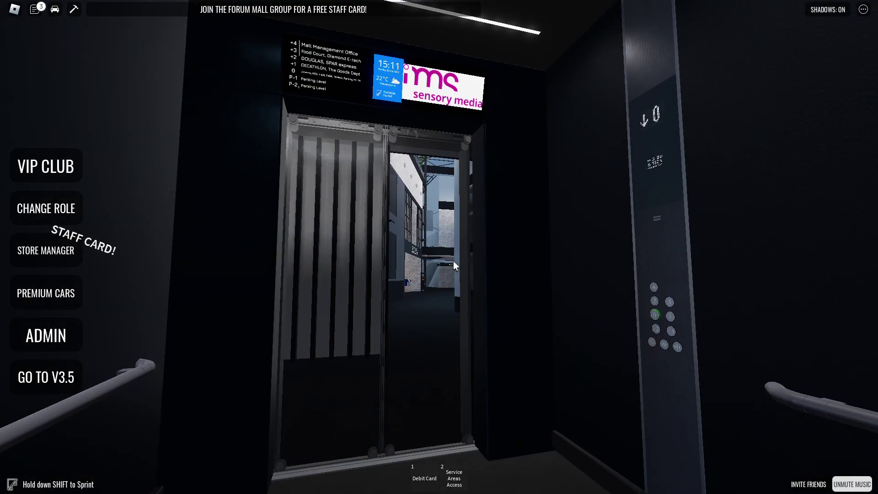
{"action": "key", "text": "Right"}
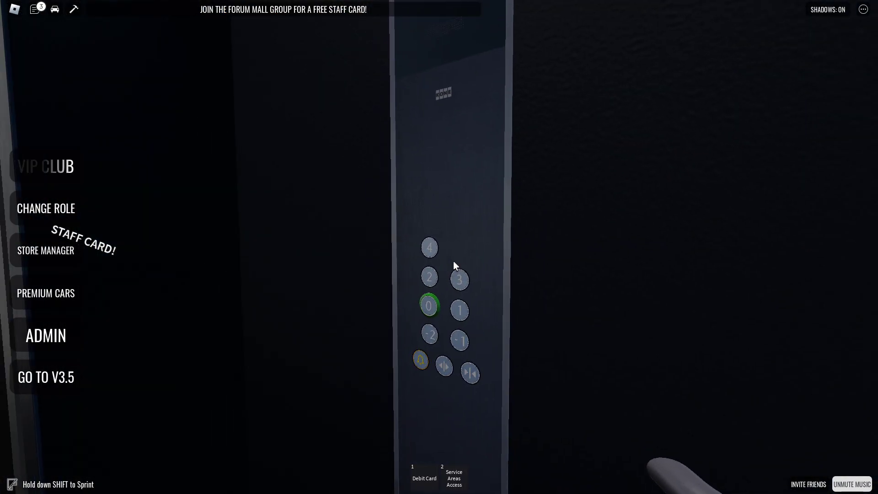
Step: Walk out of the lift past the gift box to the ground-floor entrance doors
{"action": "key", "text": "w"}
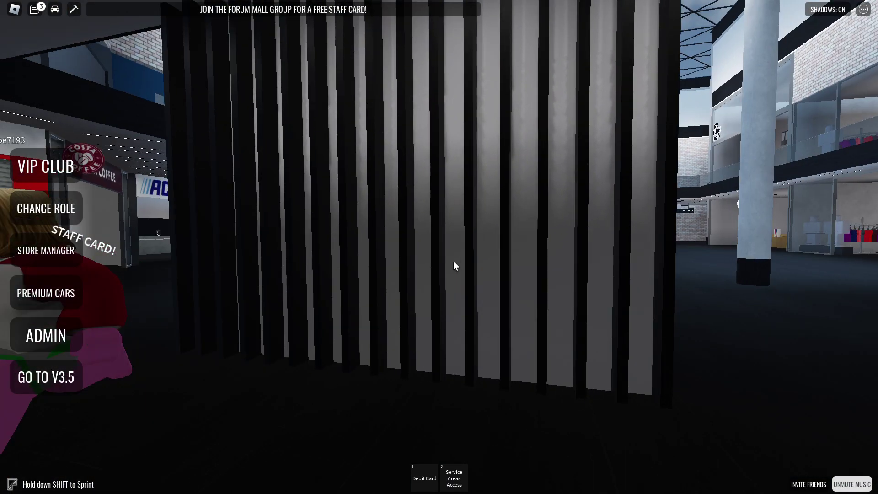
{"action": "key", "text": "w"}
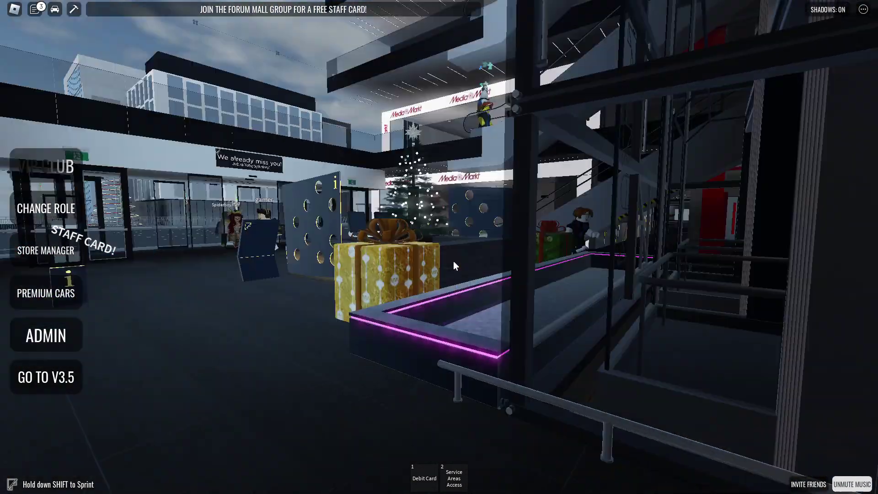
{"action": "key", "text": "Right"}
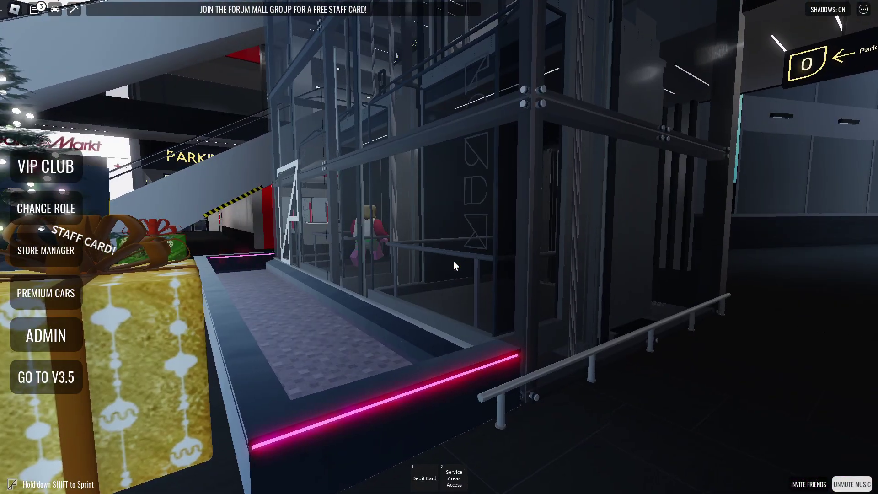
{"action": "key", "text": "Left"}
{"action": "key", "text": "w"}
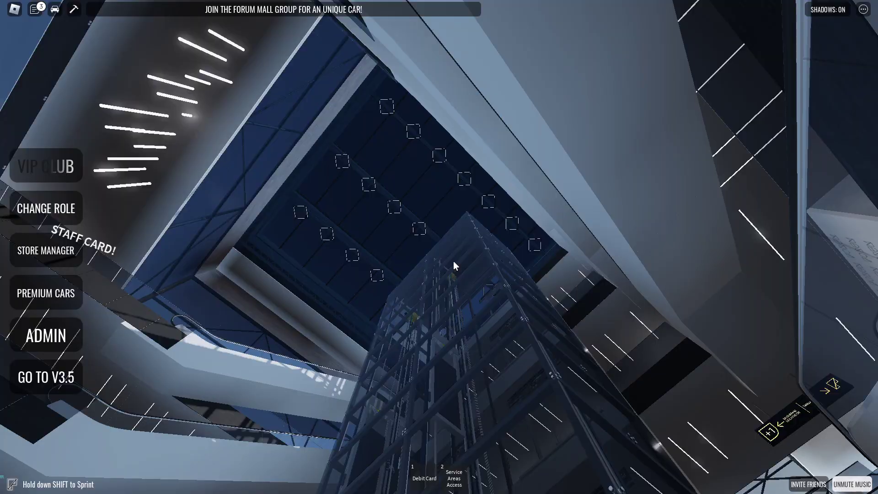
{"action": "key", "text": "w"}
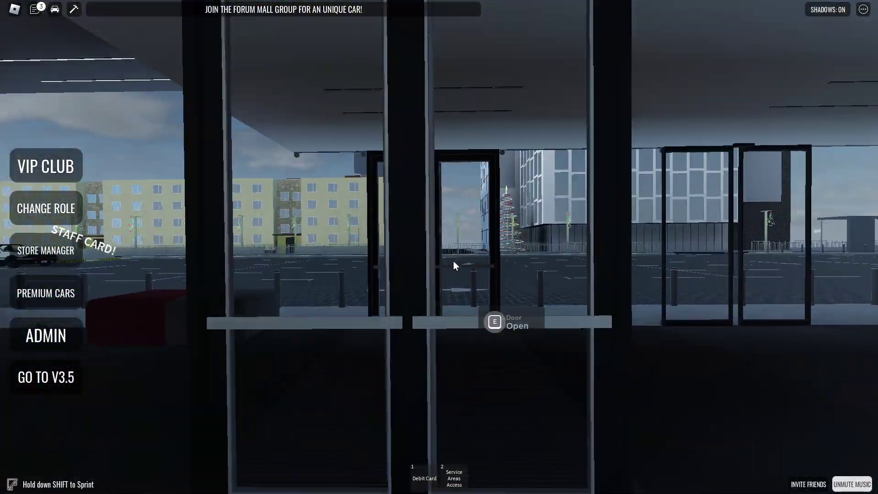
{"action": "key", "text": "w"}
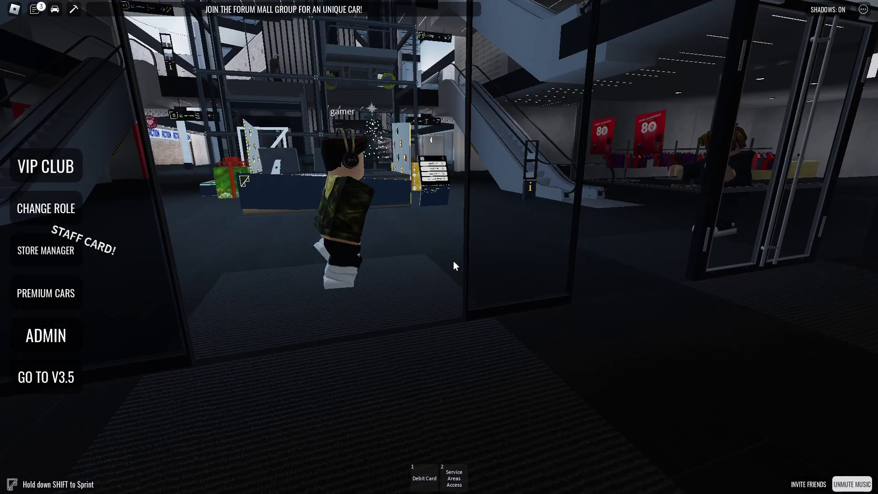
Step: Walk into the car park, look past the parked cars, and face the store's glass door
{"action": "key", "text": "w"}
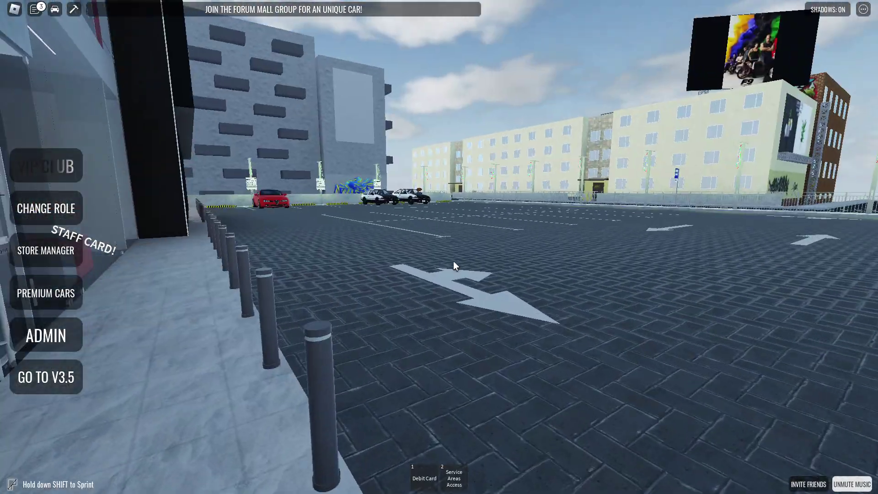
{"action": "key", "text": "w"}
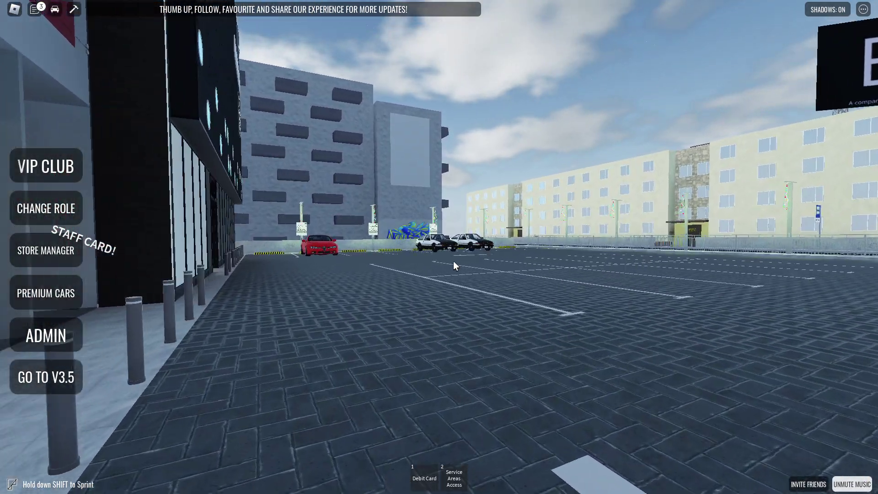
{"action": "key", "text": "Left"}
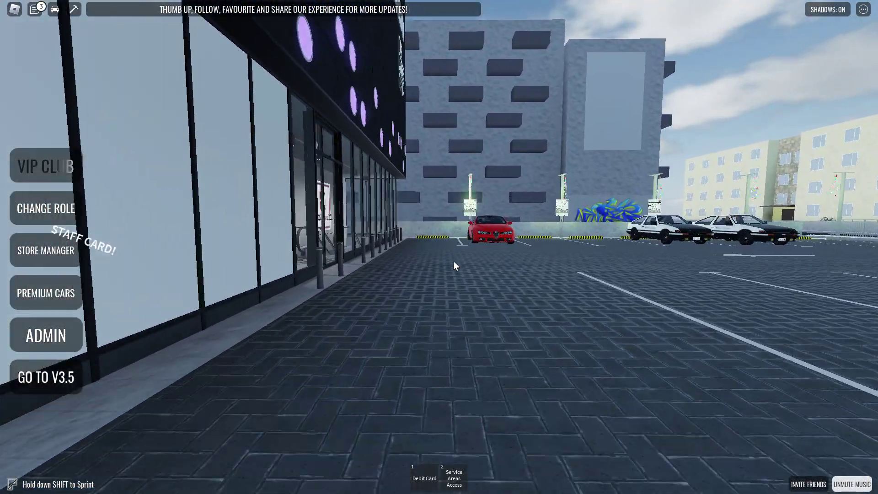
{"action": "key", "text": "Right"}
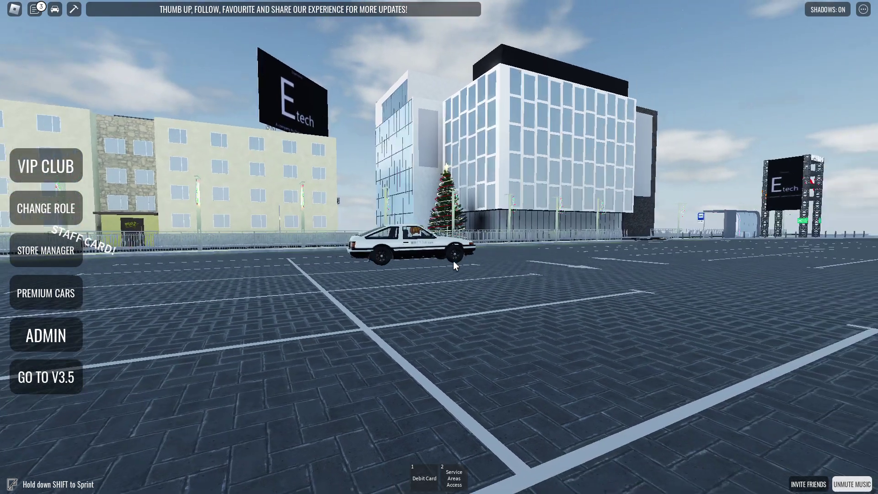
{"action": "key", "text": "Right"}
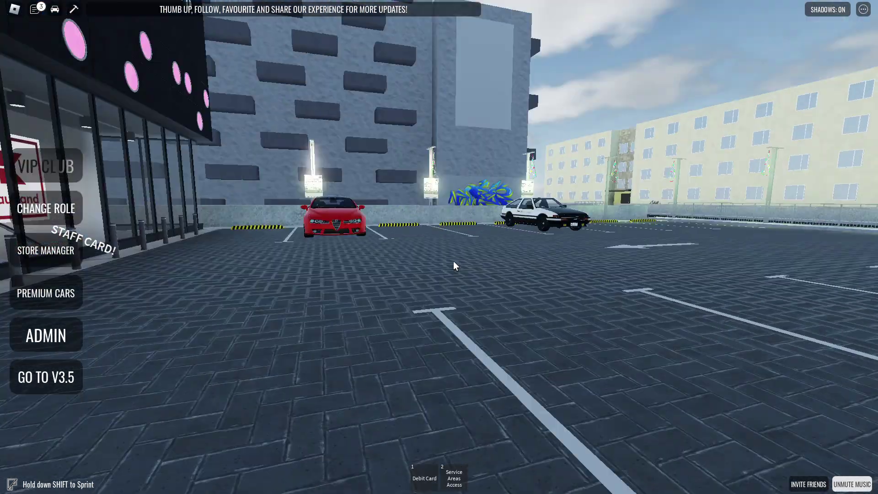
{"action": "key", "text": "Left"}
Step: Walk through the automatic door and look around the Kaufland entrance lobby
{"action": "key", "text": "Up"}
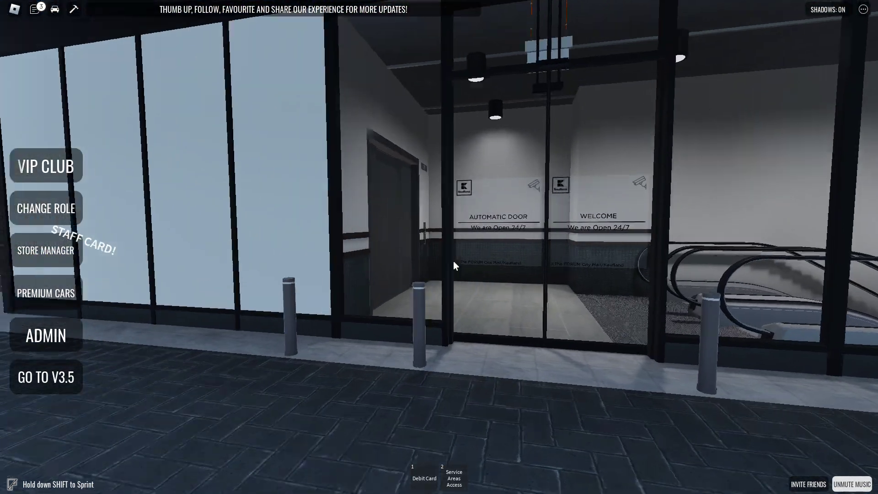
{"action": "key", "text": "Right"}
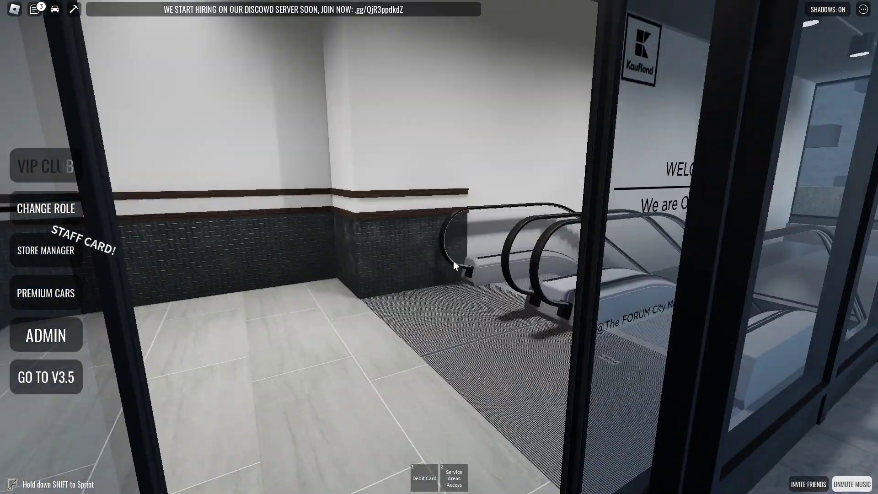
{"action": "key", "text": "Left"}
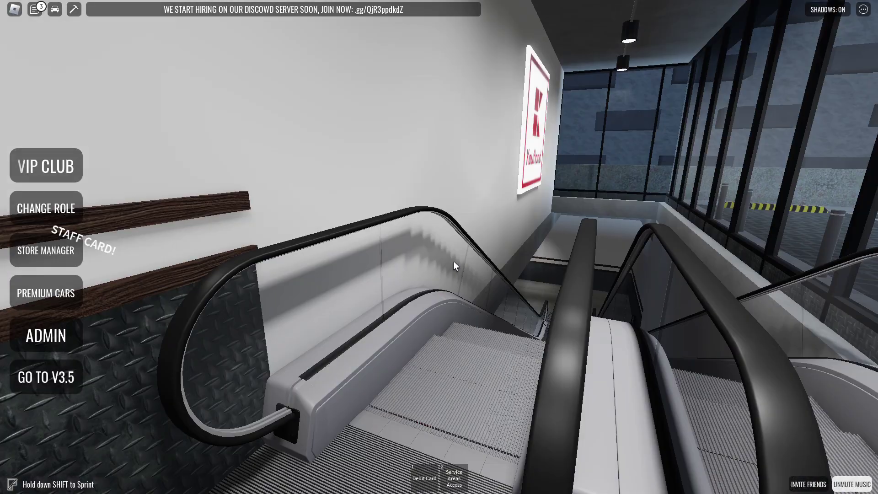
{"action": "key", "text": "Right"}
{"action": "key", "text": "Left"}
{"action": "key", "text": "Up"}
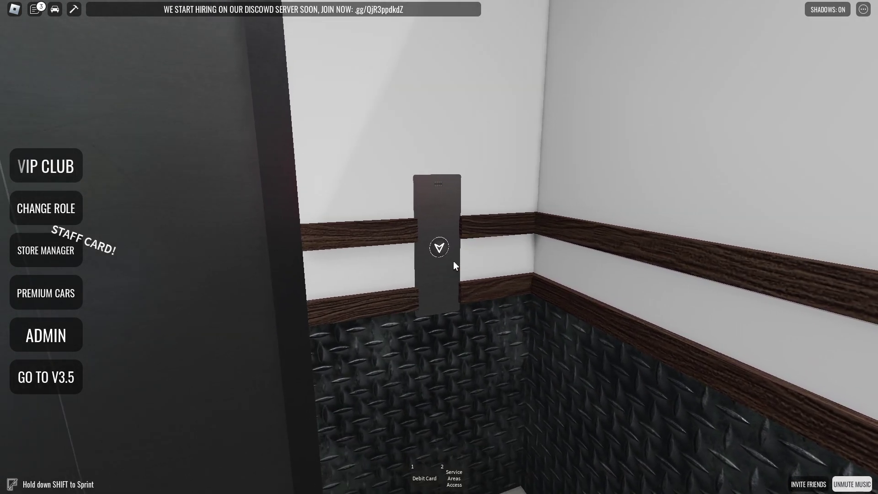
{"action": "key", "text": "Right"}
Step: Go up to the elevator panel and call the elevator
{"action": "key", "text": "Left"}
{"action": "key", "text": "Right"}
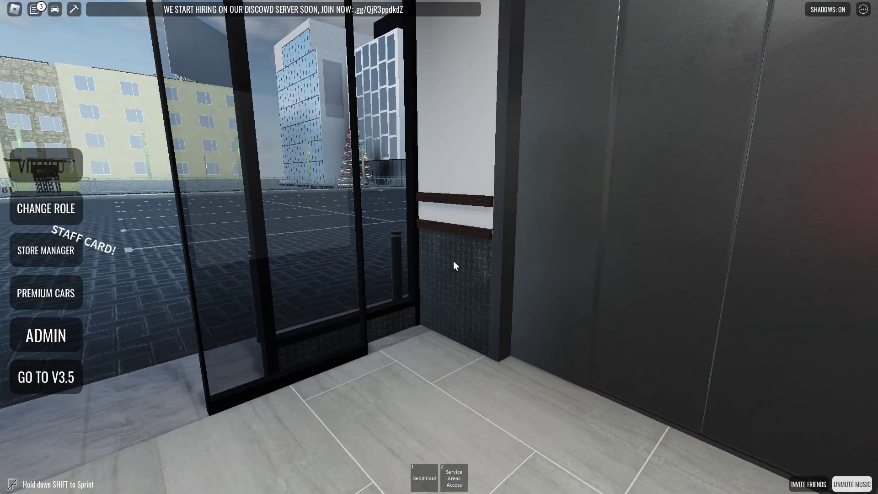
{"action": "key", "text": "Right"}
{"action": "key", "text": "Up"}
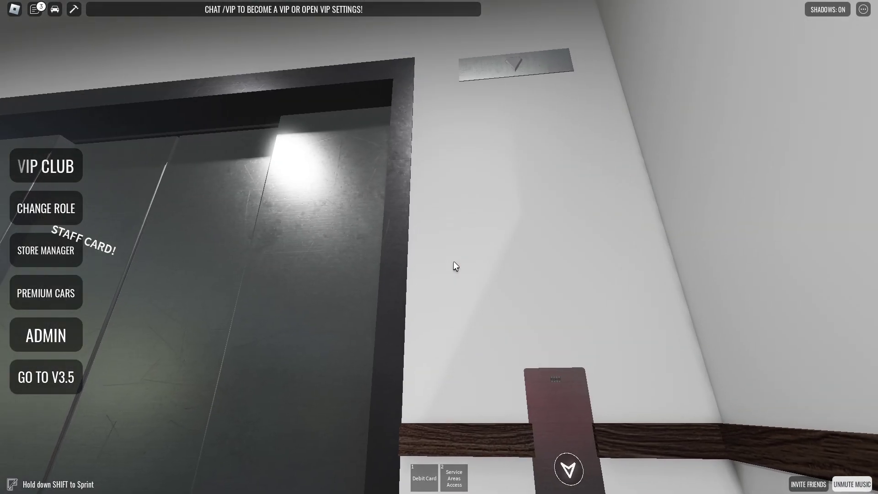
{"action": "key", "text": "Right"}
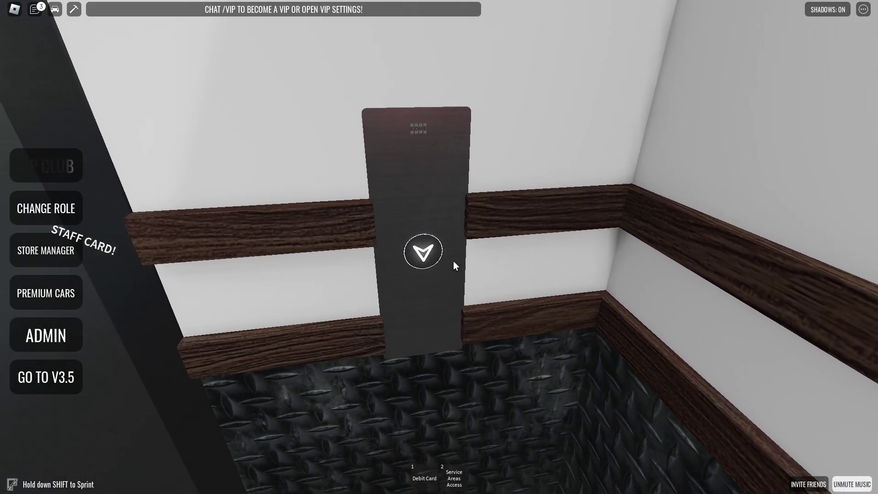
{"action": "left_click", "coordinate": [454, 265]}
Step: Step back from the elevator doors, then leave it and face the escalator overlooking the car park
{"action": "key", "text": "Up"}
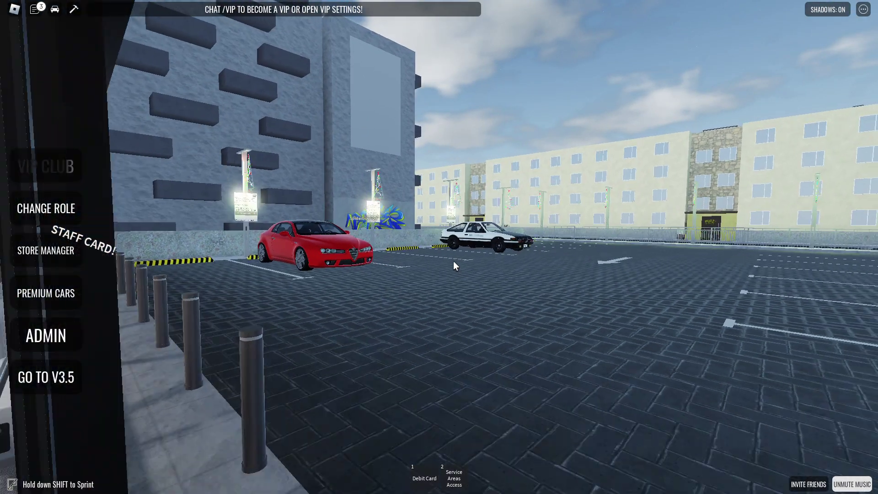
{"action": "key", "text": "Left"}
{"action": "key", "text": "Right"}
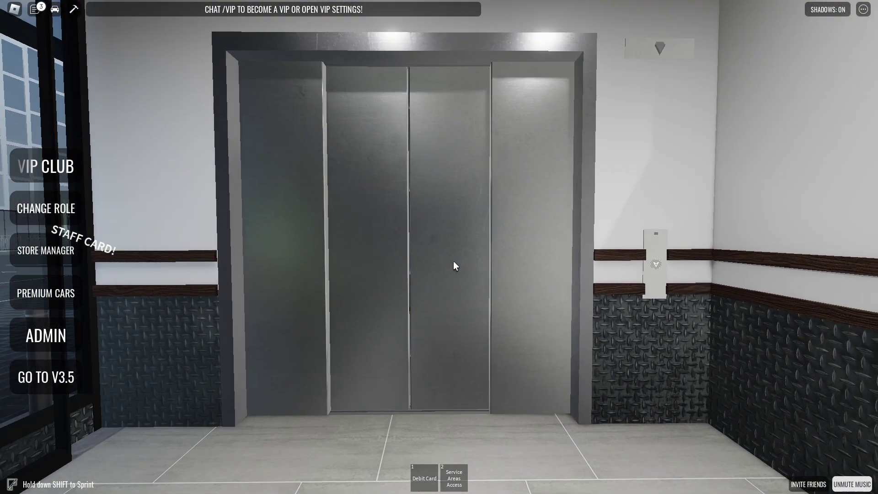
{"action": "key", "text": "Down"}
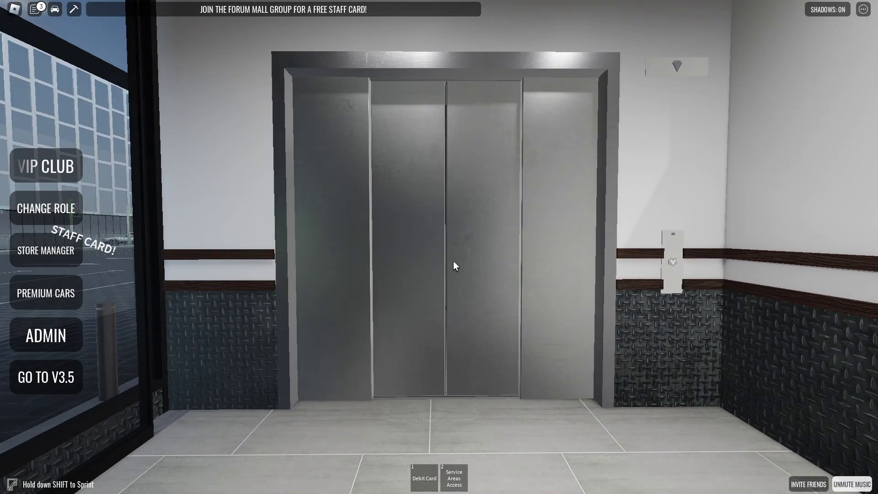
{"action": "key", "text": "s"}
{"action": "key", "text": "d"}
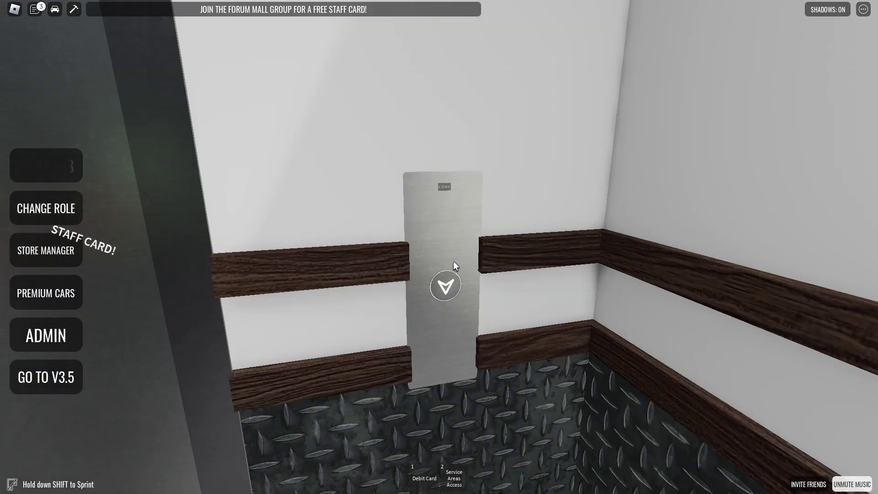
{"action": "key", "text": "w"}
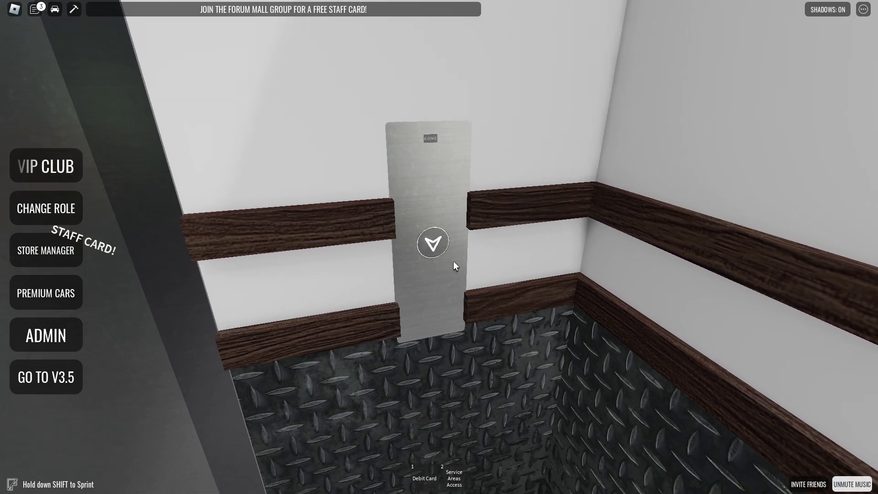
{"action": "key", "text": "e"}
{"action": "key", "text": "Left"}
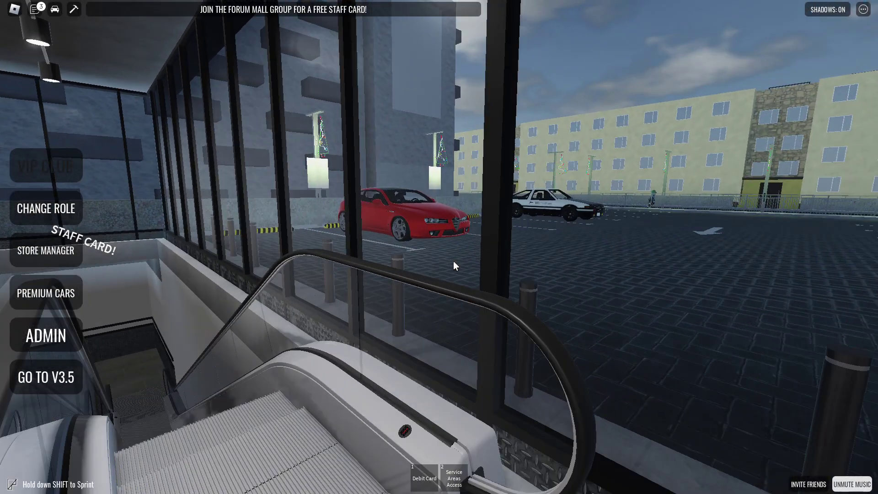
Step: From the escalator, look out over the car park and toward the lobby elevators
{"action": "key", "text": "Left"}
{"action": "key", "text": "Right"}
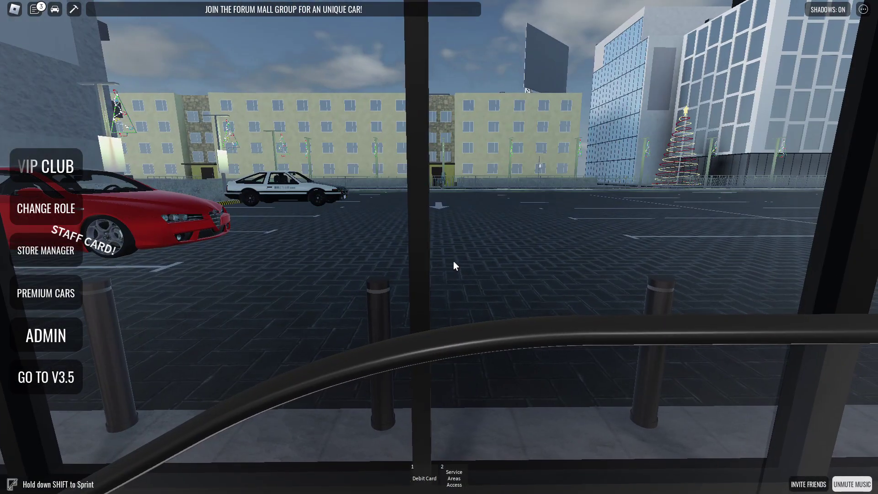
{"action": "key", "text": "Right"}
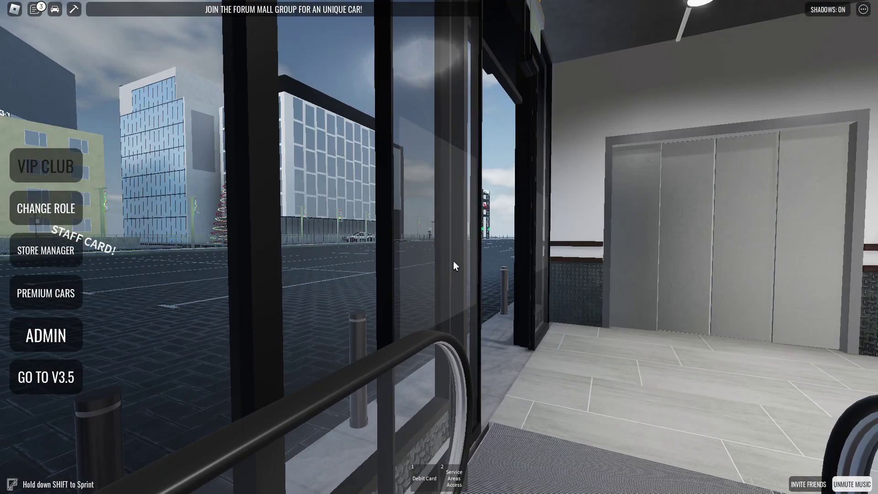
Step: Ride the escalator down to Kaufland's lower level, then walk the corridor beside the red wall
{"action": "key", "text": "Left"}
{"action": "key", "text": "w"}
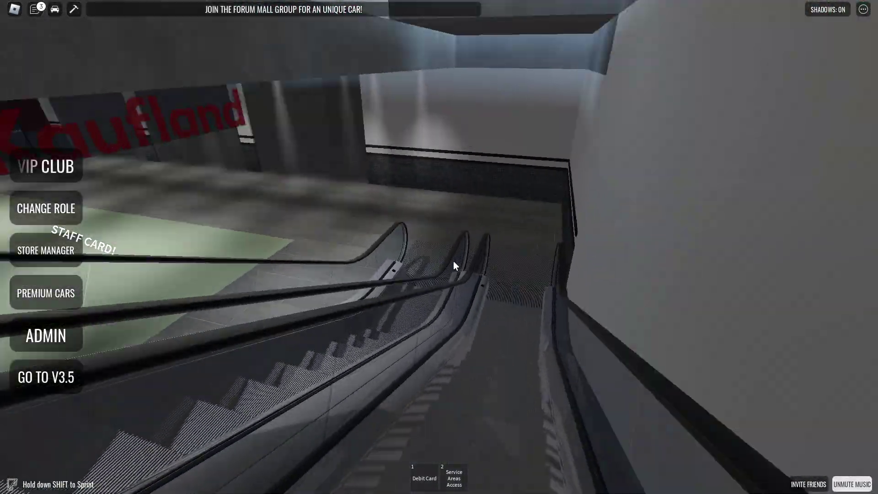
{"action": "key", "text": "Left"}
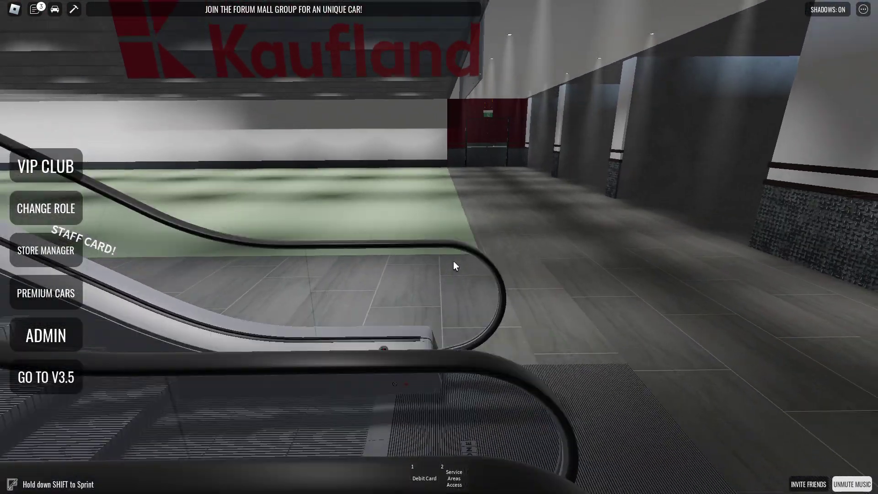
{"action": "key", "text": "Left"}
{"action": "key", "text": "Right"}
{"action": "key", "text": "w"}
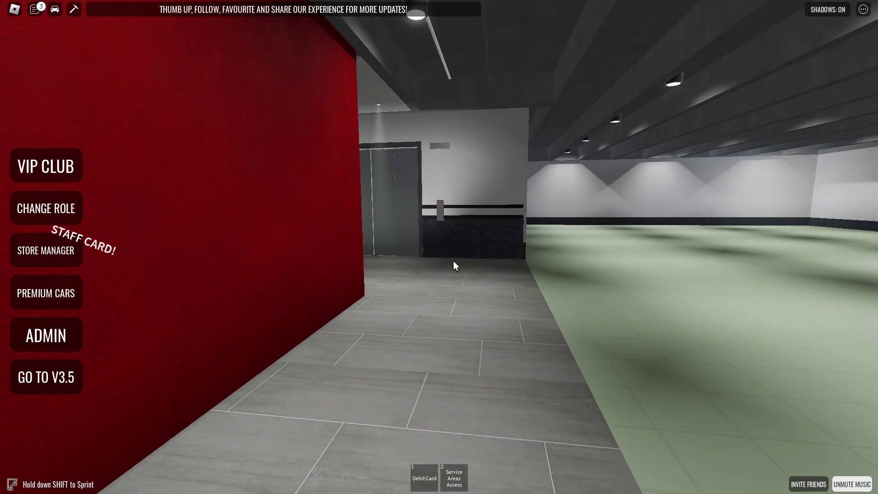
Step: Reach the service elevator's call panel, view both sets of doors, and stand against the wall
{"action": "key", "text": "w"}
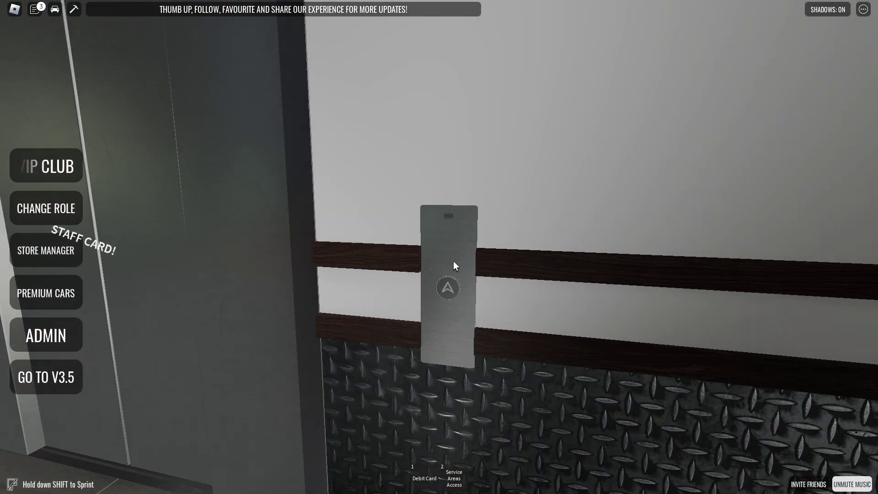
{"action": "key", "text": "Left"}
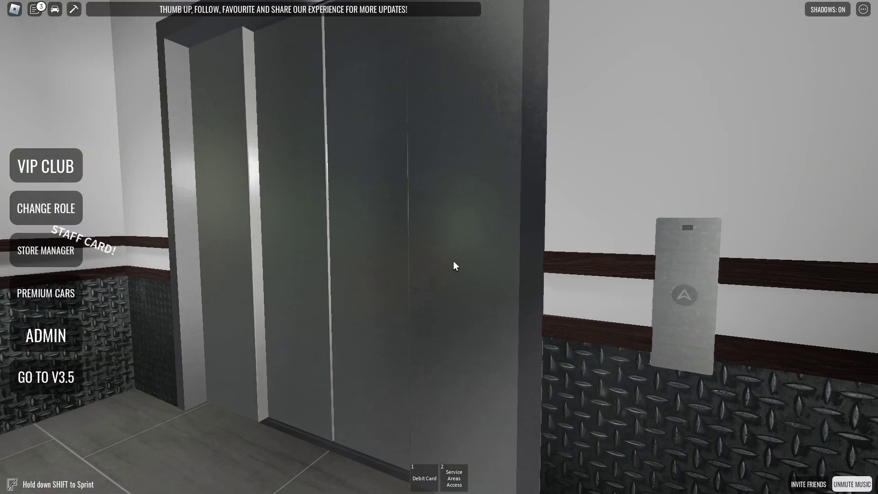
{"action": "key", "text": "Right"}
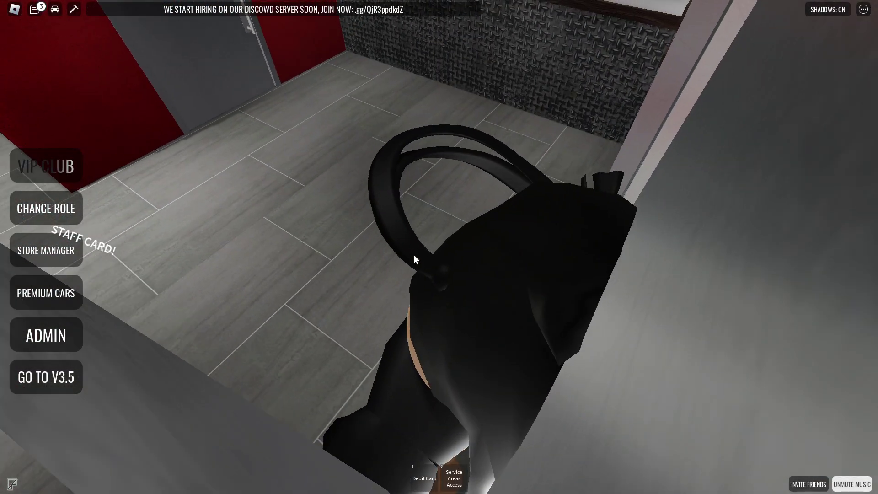
{"action": "key", "text": "w"}
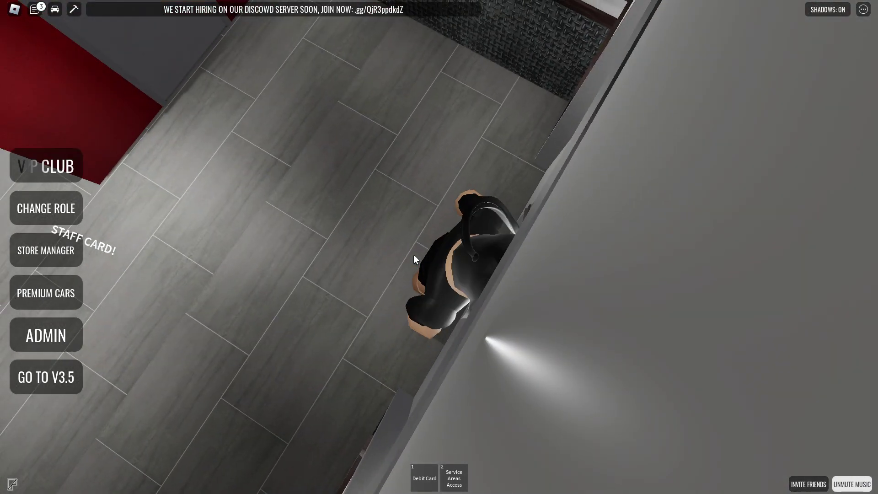
Step: Cross the lower hall and ride the escalator up to the upper floor
{"action": "key", "text": "w"}
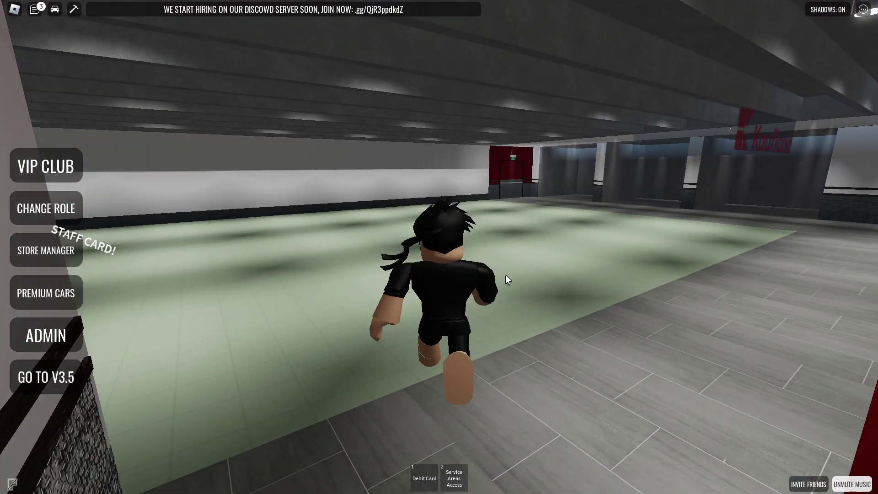
{"action": "key", "text": "w"}
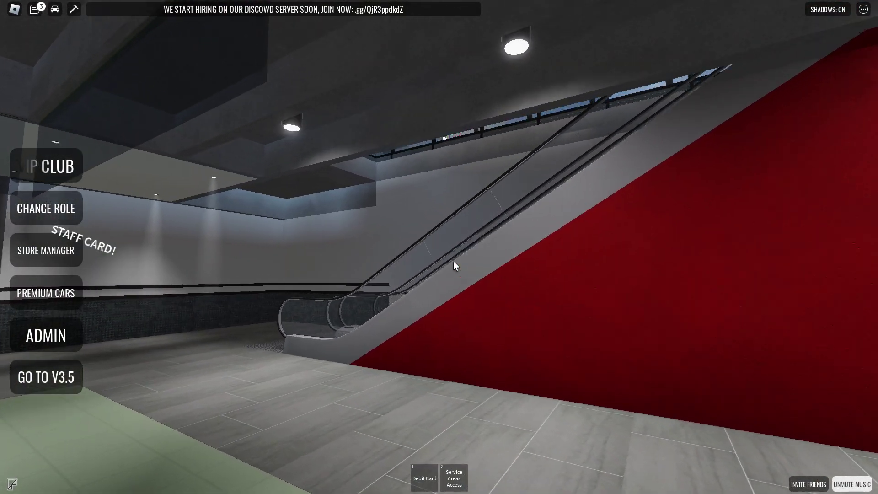
{"action": "key", "text": "w"}
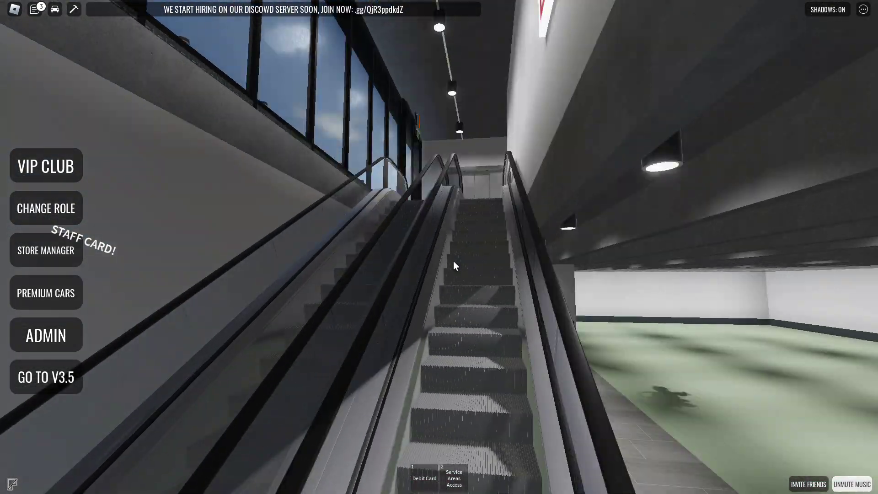
{"action": "key", "text": "w"}
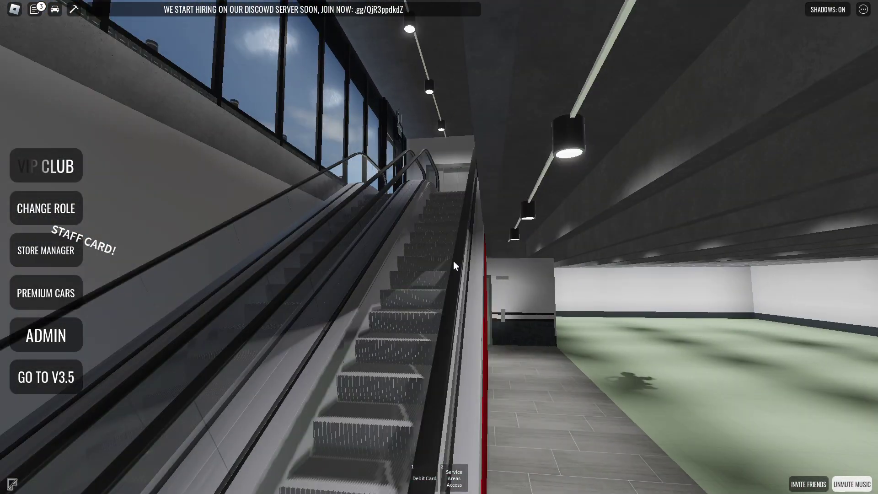
Step: Look around the upper floor, then walk to the red door under the exit sign
{"action": "key", "text": "Right"}
{"action": "key", "text": "Left"}
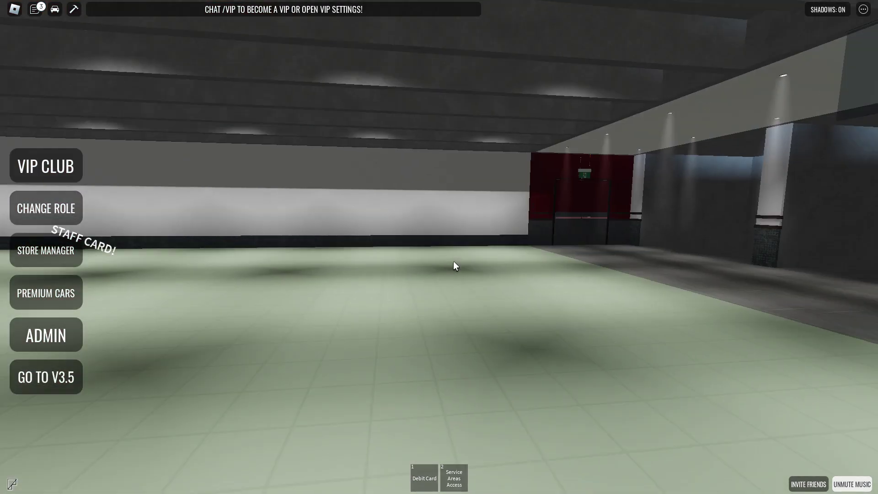
{"action": "key", "text": "w"}
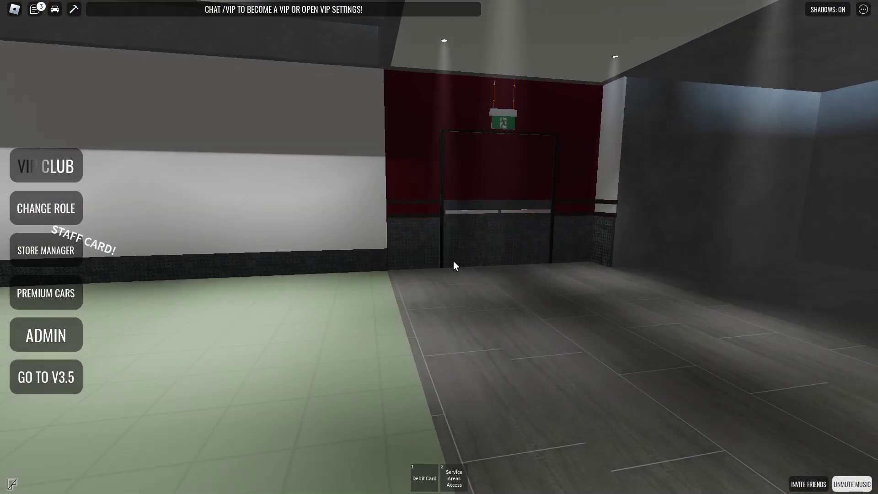
{"action": "key", "text": "w"}
Step: Open the red door, unlock the stock room with the service access card, and enter it
{"action": "key", "text": "e"}
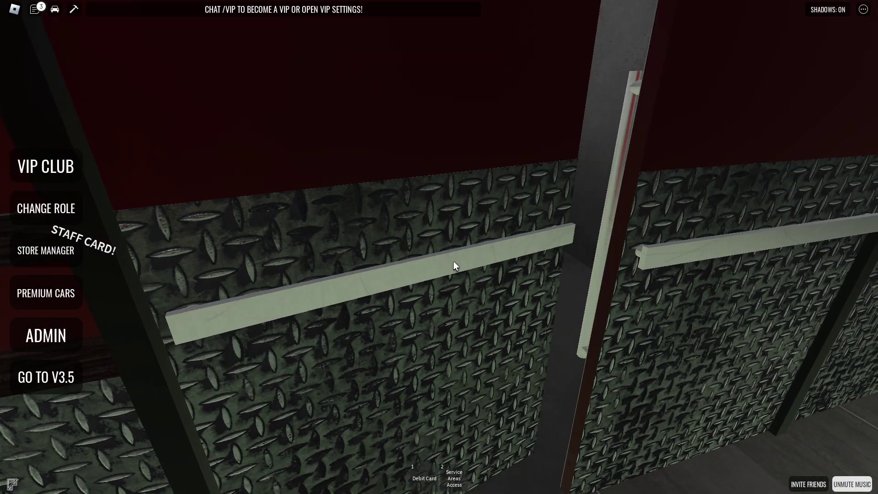
{"action": "key", "text": "w"}
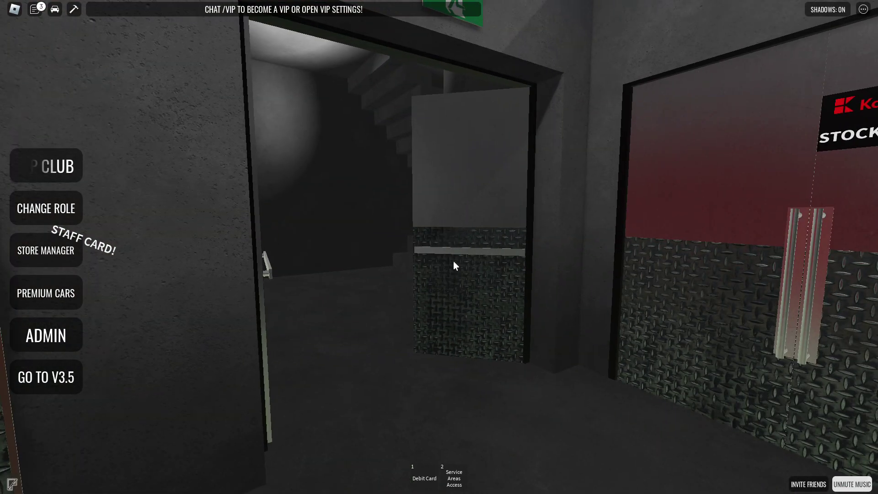
{"action": "key", "text": "2"}
{"action": "key", "text": "w"}
{"action": "key", "text": "e"}
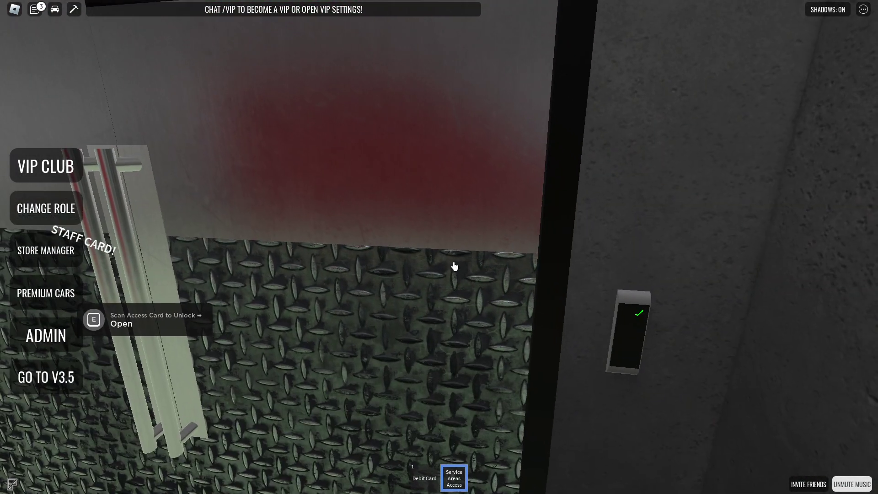
{"action": "key", "text": "s"}
{"action": "key", "text": "w"}
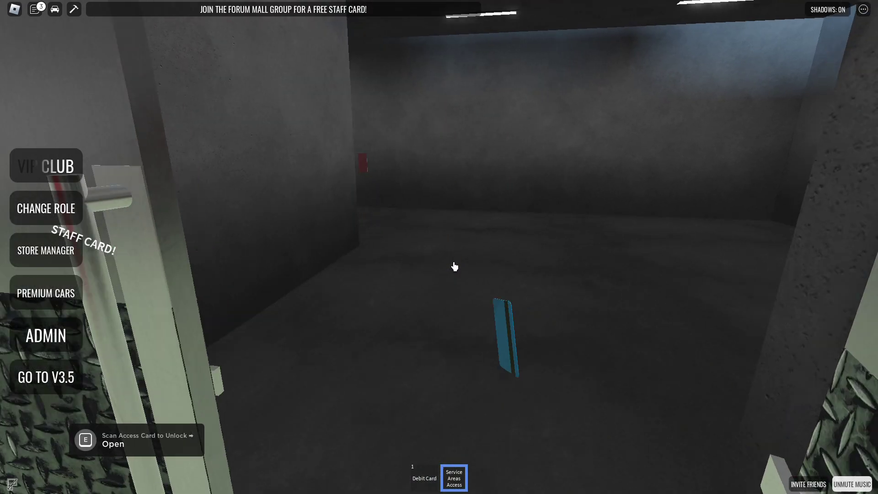
Step: Look around the grey stock room, turning scene shadows off and back on
{"action": "key", "text": "Left"}
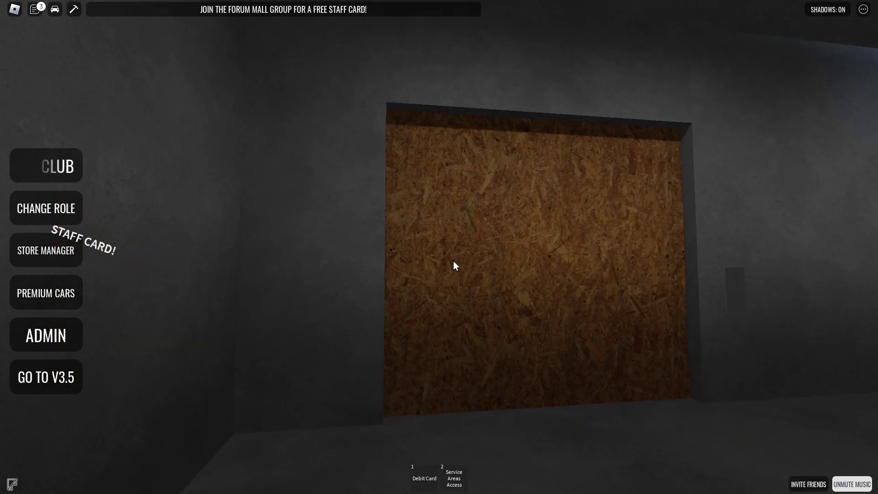
{"action": "scroll", "coordinate": [453, 265], "scroll_direction": "down", "scroll_amount": 3}
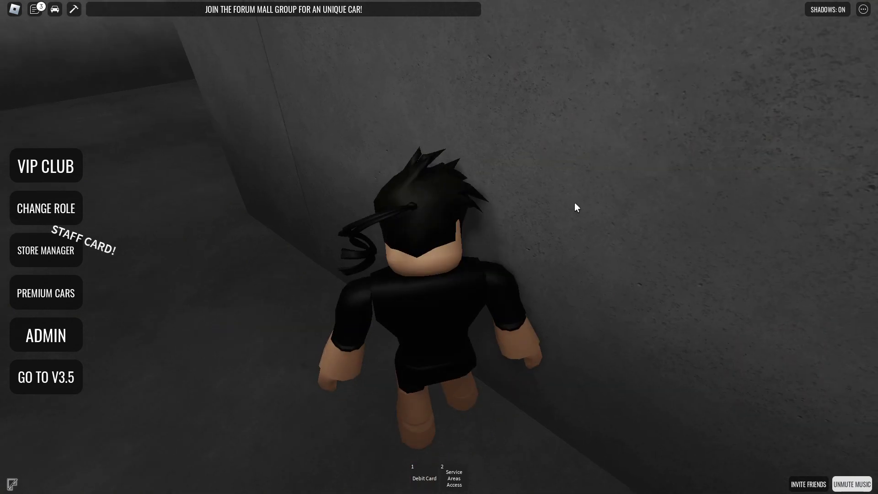
{"action": "left_click", "coordinate": [841, 12]}
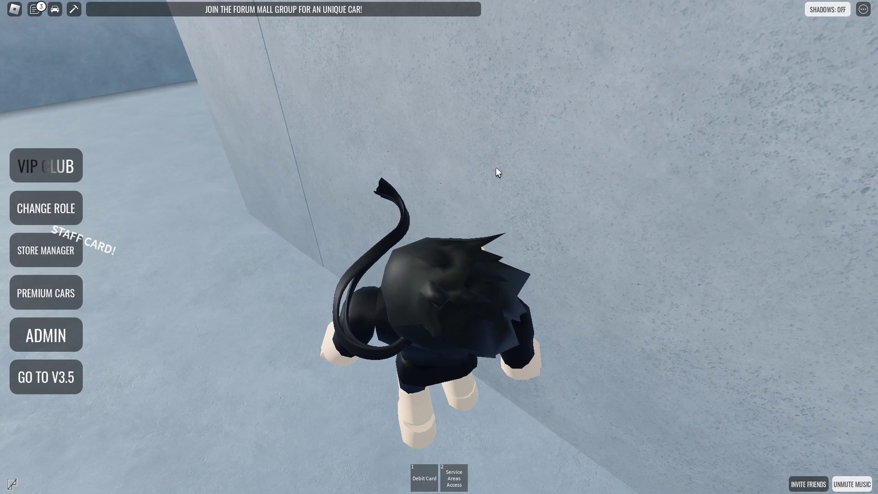
{"action": "scroll", "coordinate": [455, 265], "scroll_direction": "up", "scroll_amount": 3}
{"action": "scroll", "coordinate": [463, 266], "scroll_direction": "down", "scroll_amount": 1}
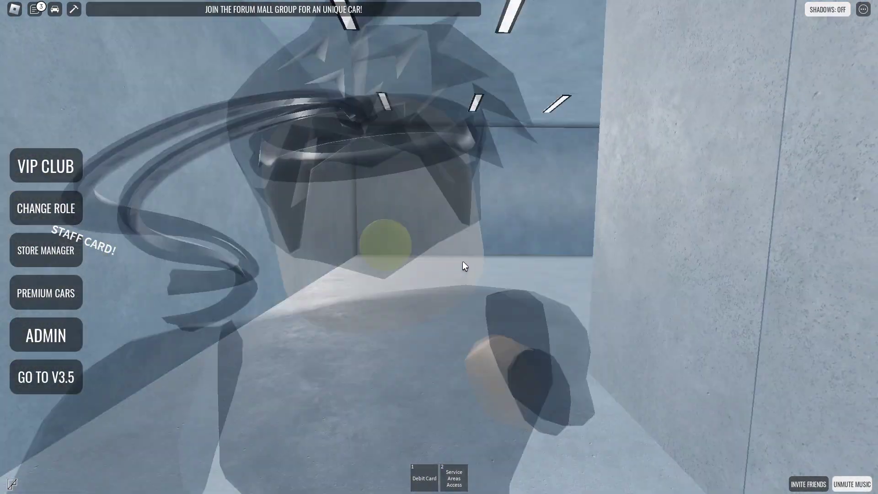
{"action": "scroll", "coordinate": [463, 266], "scroll_direction": "down", "scroll_amount": 2}
{"action": "left_click", "coordinate": [827, 9]}
{"action": "scroll", "coordinate": [455, 265], "scroll_direction": "up", "scroll_amount": 3}
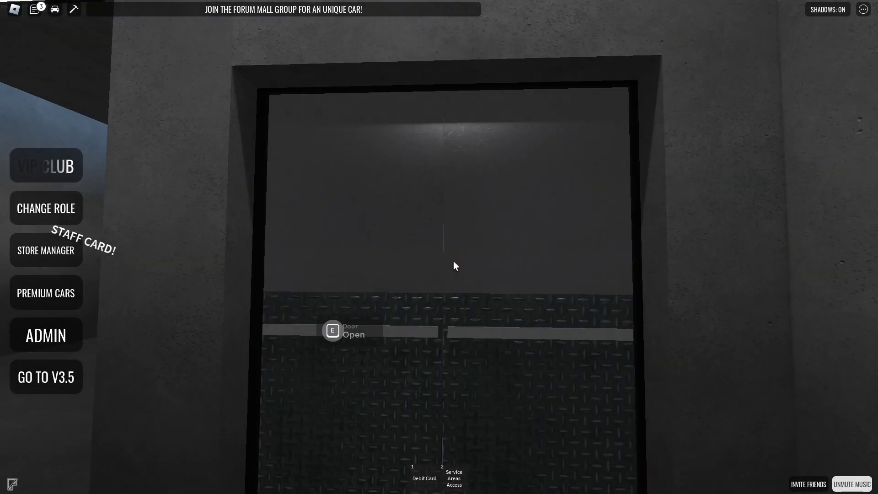
Step: Open the double doors and walk past the glass door into the green-floored hall
{"action": "key", "text": "a"}
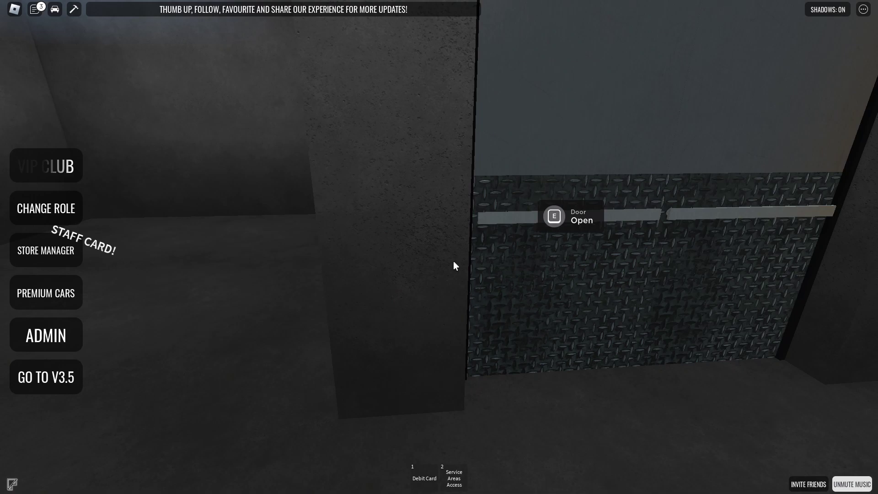
{"action": "key", "text": "e"}
{"action": "key", "text": "w"}
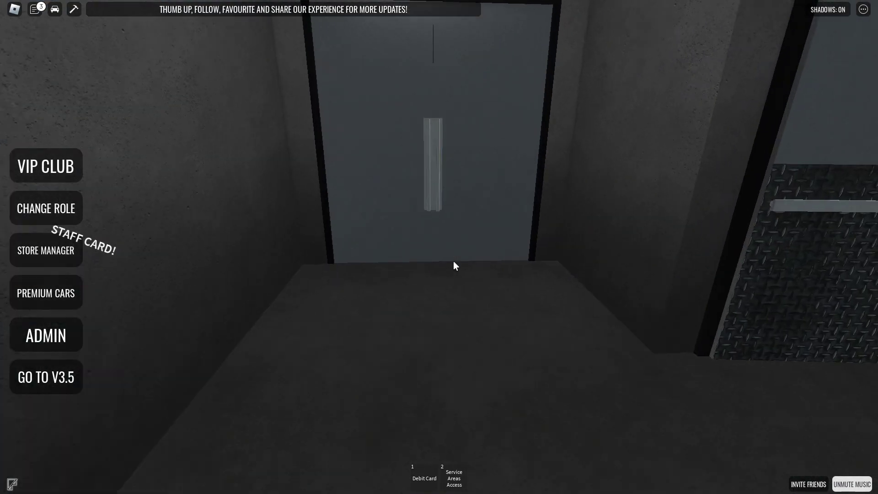
{"action": "key", "text": "w"}
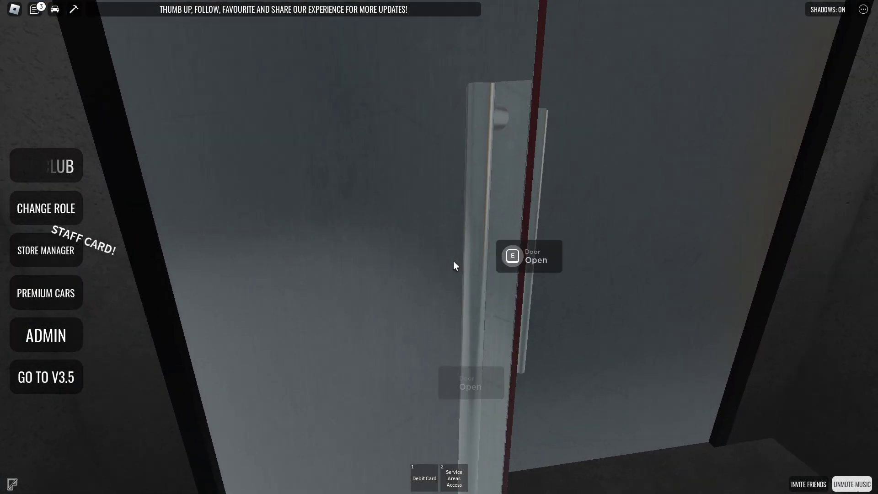
{"action": "key", "text": "w"}
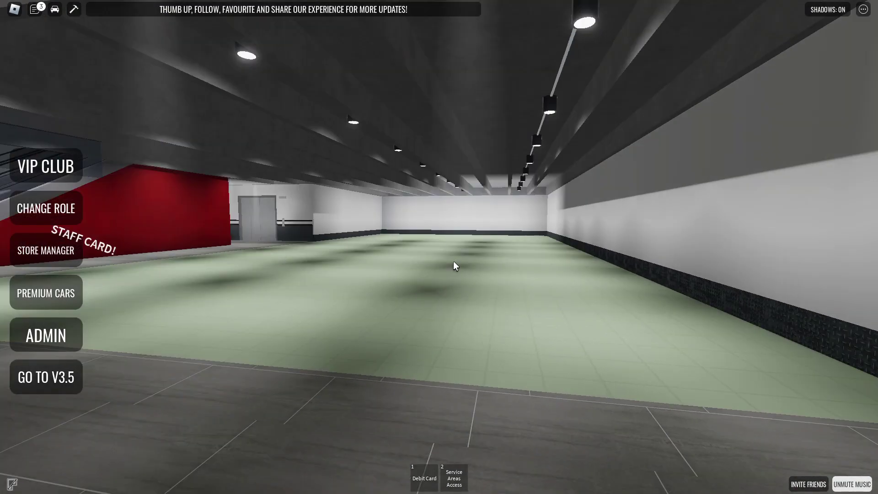
Step: Walk past the pillared and red walls, call the elevator, and approach its doors
{"action": "key", "text": "w"}
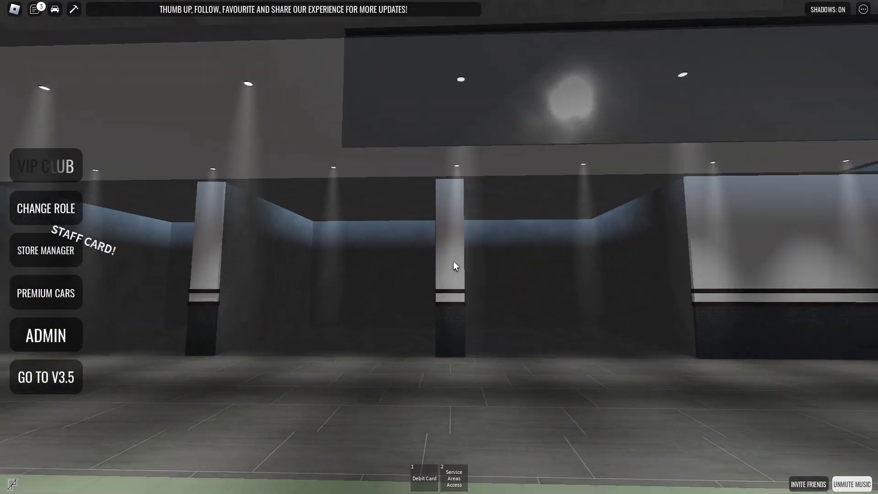
{"action": "key", "text": "w"}
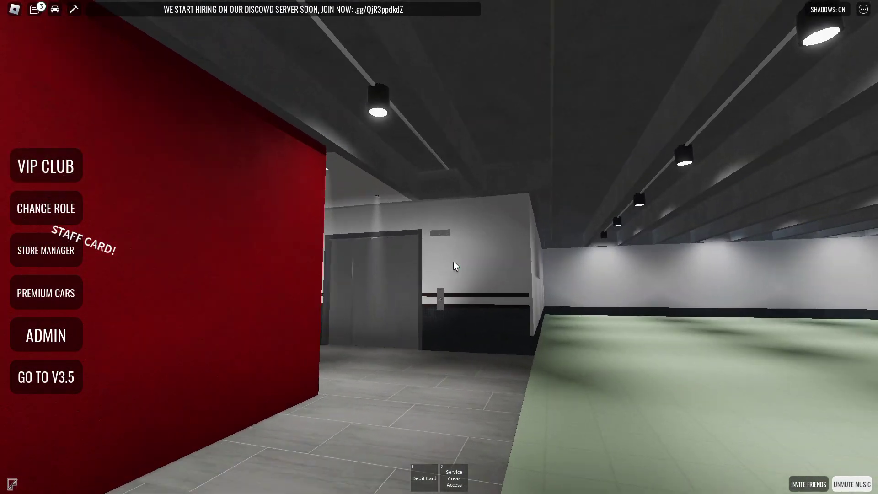
{"action": "key", "text": "w"}
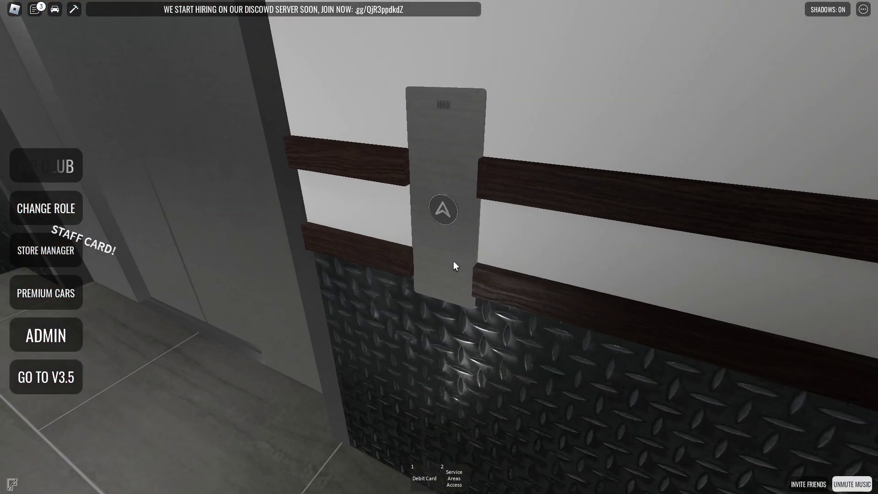
{"action": "key", "text": "a"}
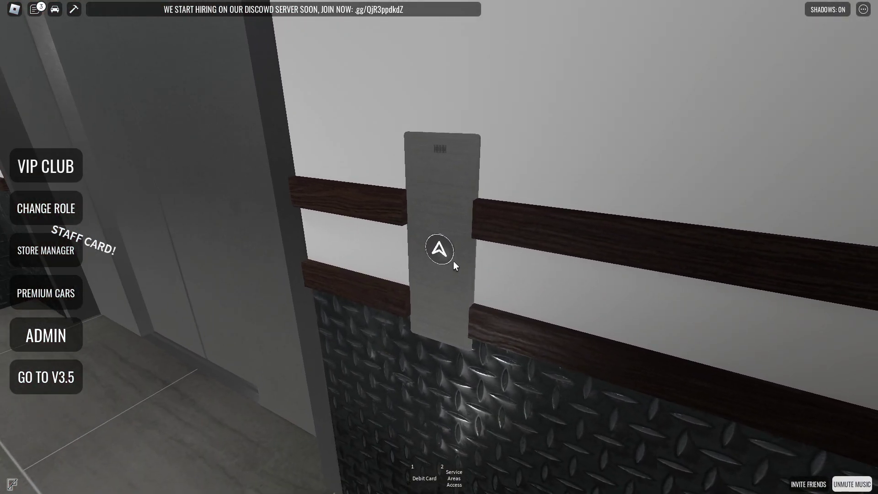
{"action": "key", "text": "a"}
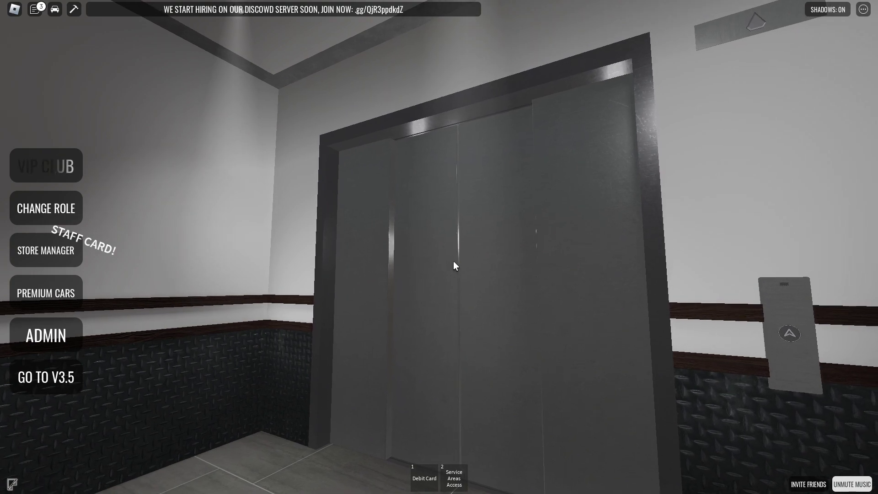
{"action": "key", "text": "w"}
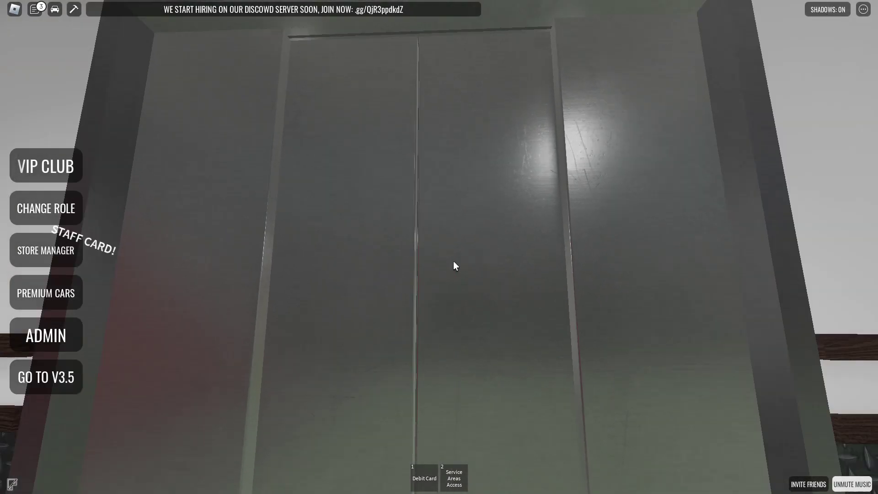
Step: Unlock the glass staff door with the access card and walk into the corridor
{"action": "key", "text": "d"}
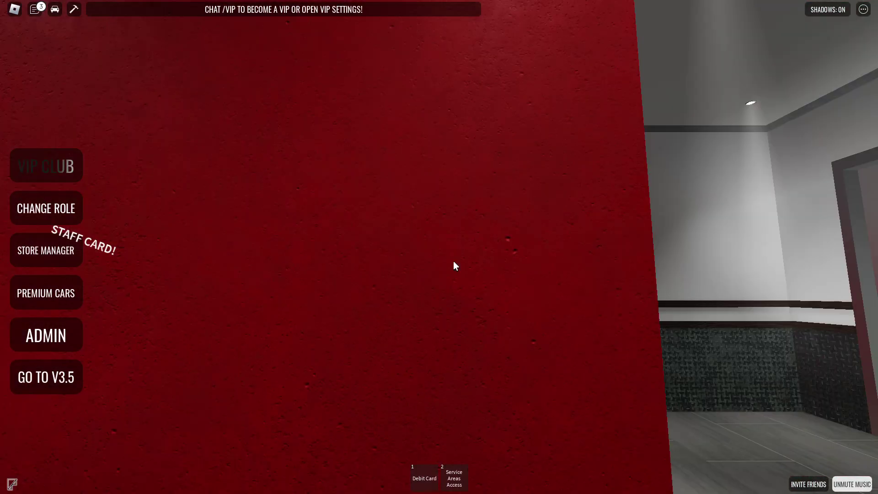
{"action": "key", "text": "w"}
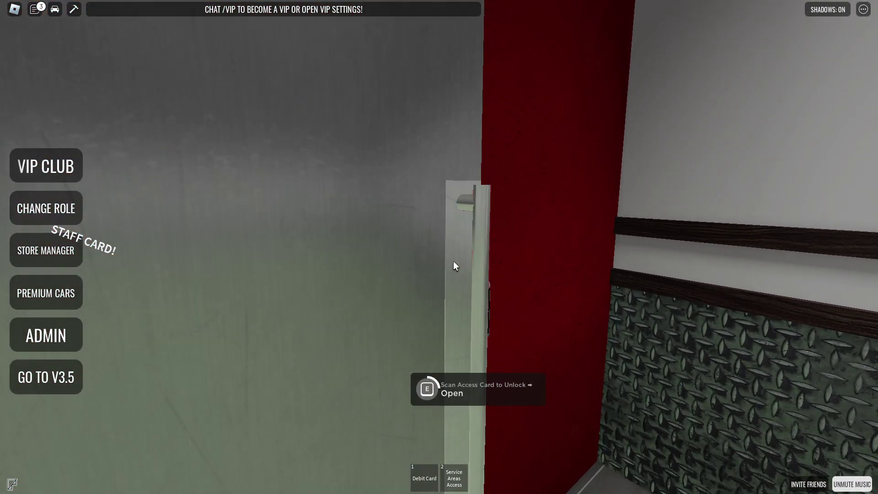
{"action": "key", "text": "2"}
{"action": "key", "text": "e"}
{"action": "key", "text": "w"}
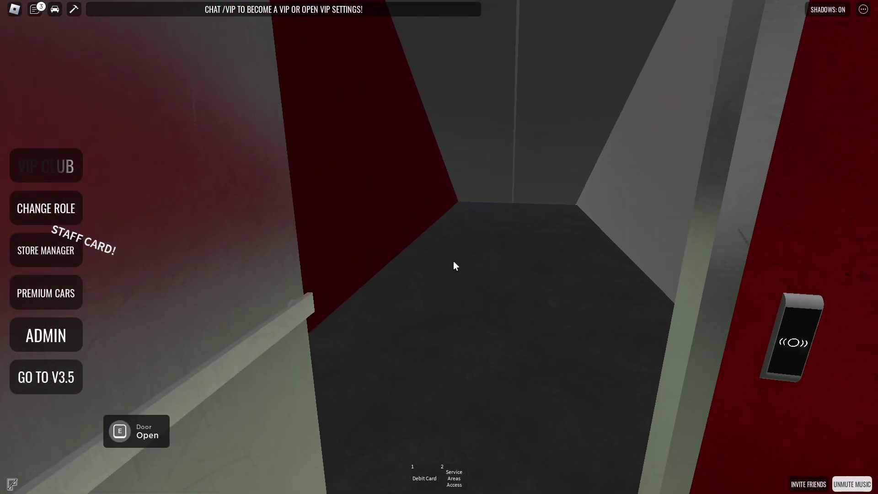
{"action": "key", "text": "w"}
Step: Put the access card away and get past the swinging door
{"action": "key", "text": "w"}
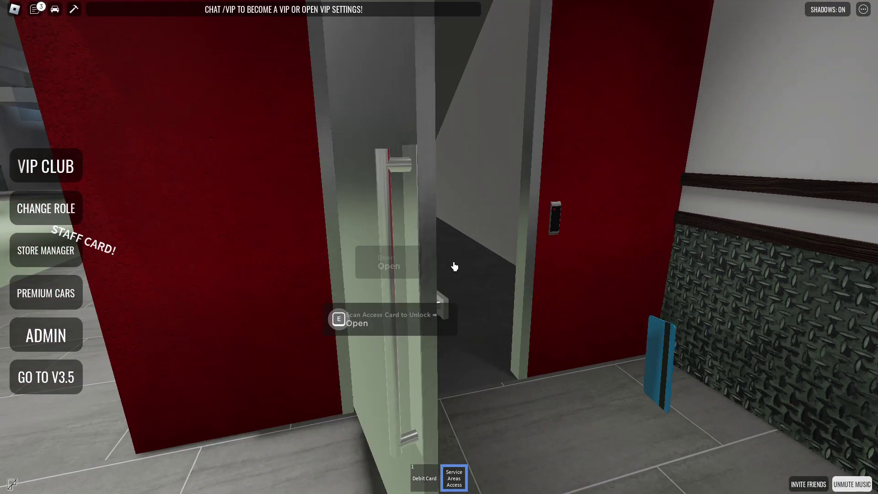
{"action": "key", "text": "2"}
{"action": "key", "text": "w"}
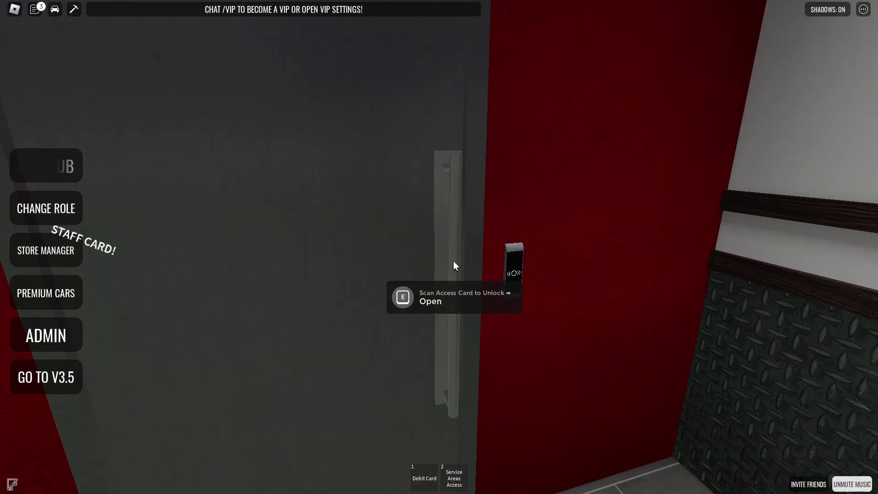
{"action": "key", "text": "s"}
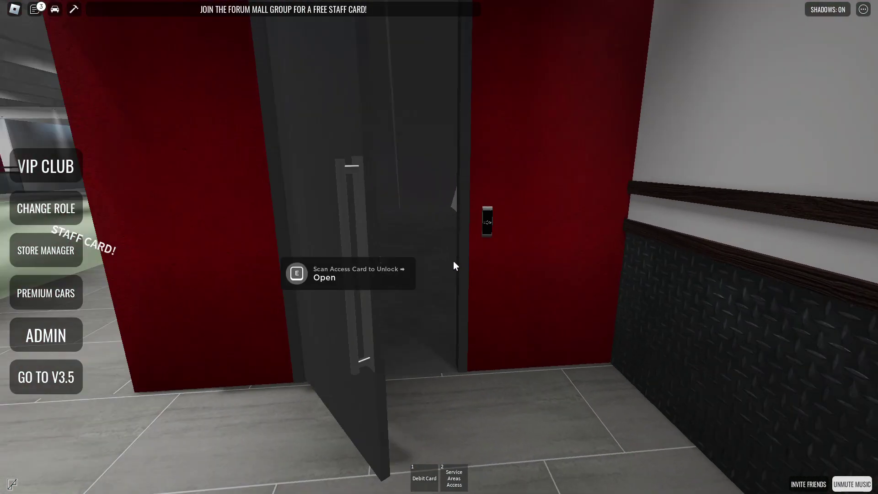
{"action": "key", "text": "w"}
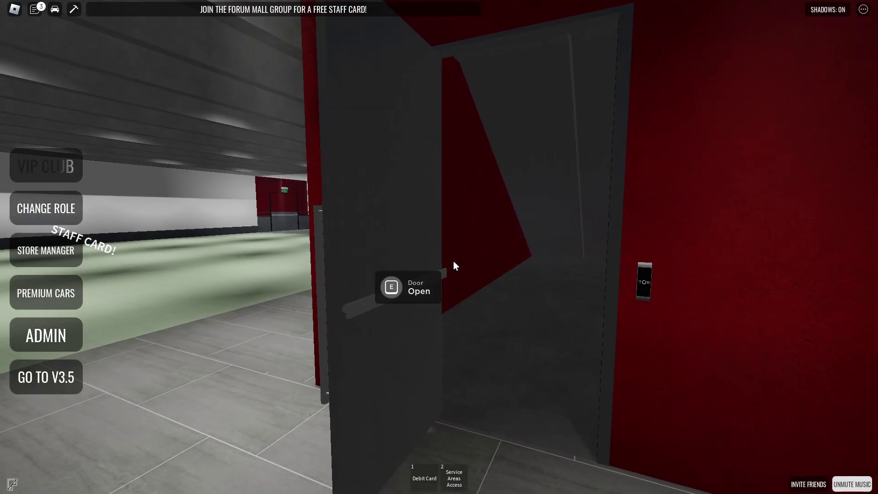
Step: Go through the doorway into the grey room and head toward the parking hall
{"action": "key", "text": "w"}
{"action": "key", "text": "2"}
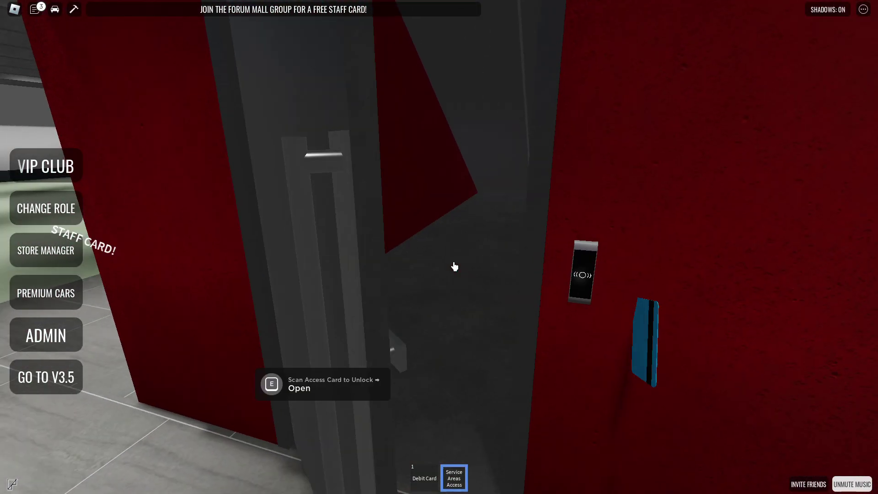
{"action": "key", "text": "2"}
{"action": "key", "text": "s"}
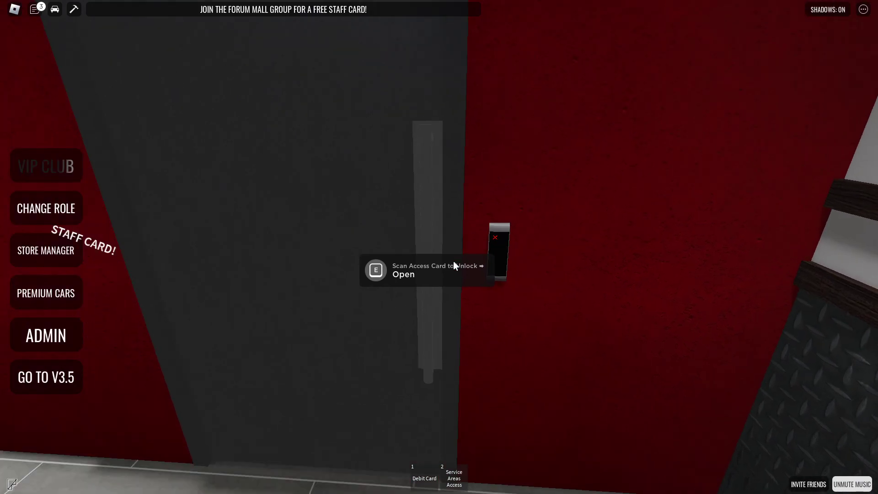
{"action": "key", "text": "w"}
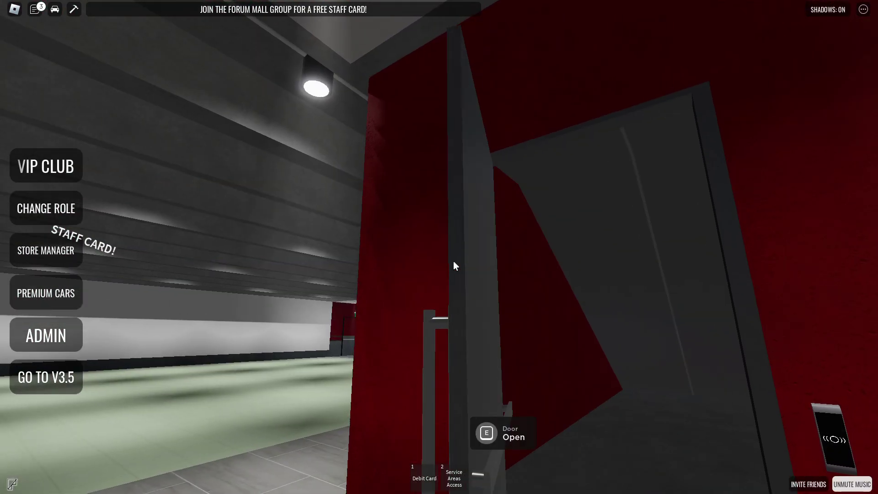
{"action": "key", "text": "w"}
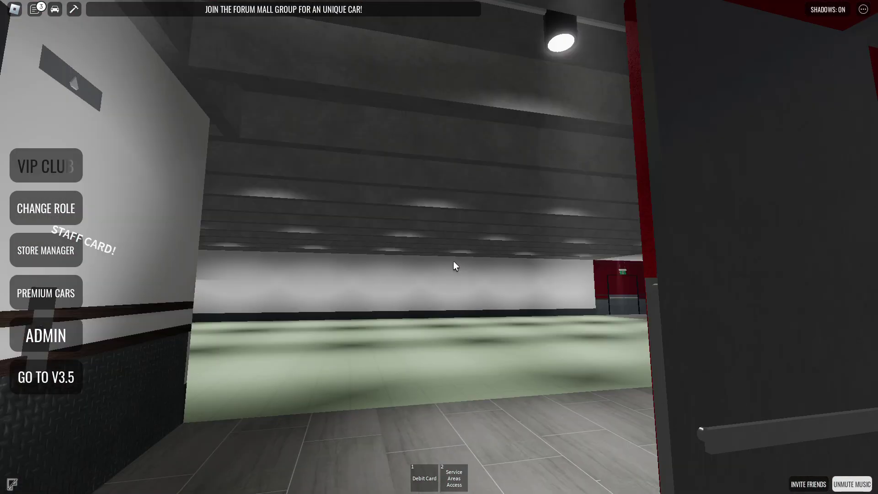
Step: Follow the red wall, ride the escalator up, and exit via the glass doors onto the car park
{"action": "key", "text": "w"}
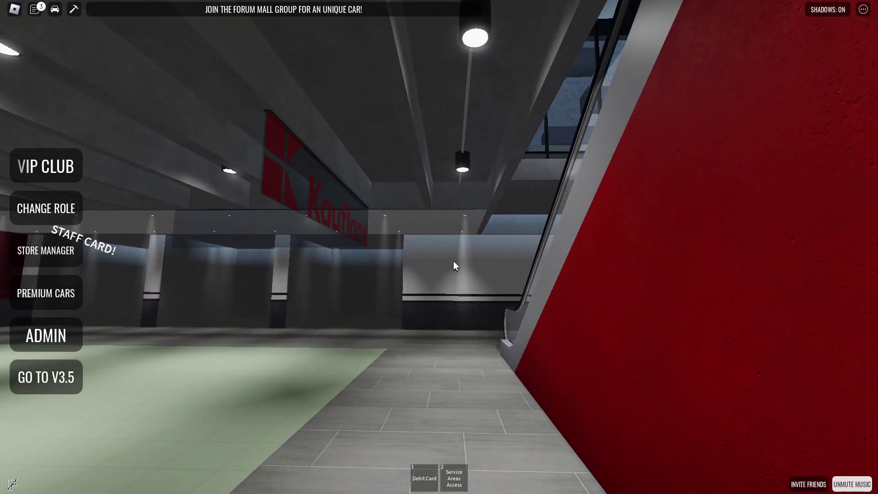
{"action": "key", "text": "w"}
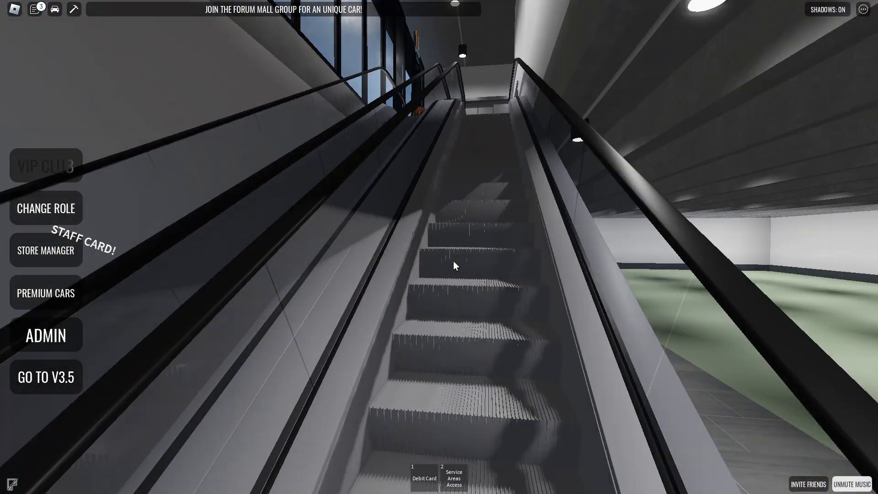
{"action": "key", "text": "w"}
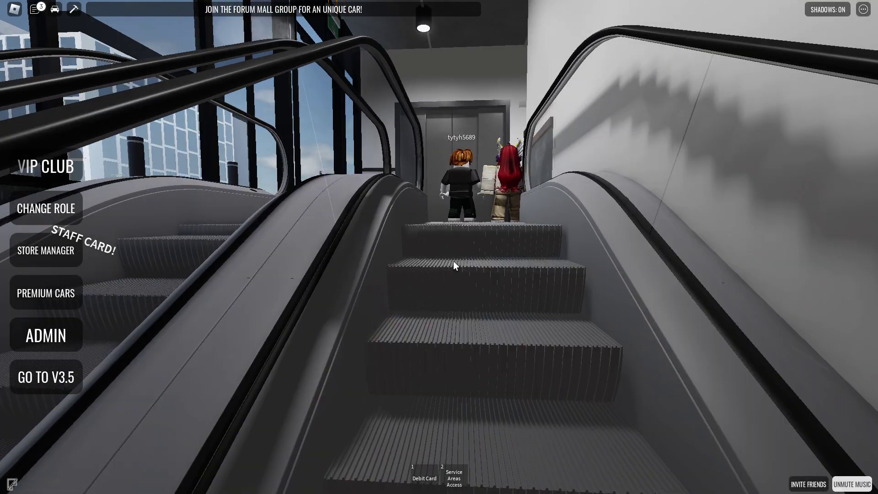
{"action": "key", "text": "w"}
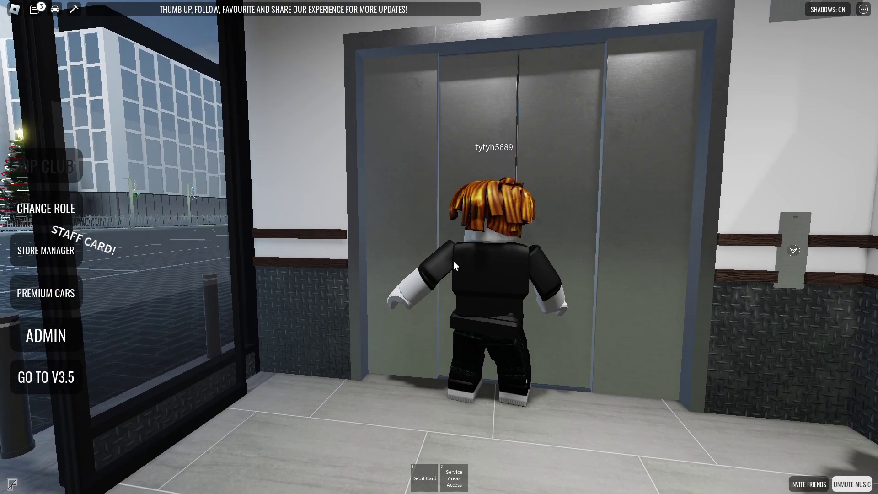
{"action": "scroll", "coordinate": [453, 266], "scroll_direction": "up", "scroll_amount": 2}
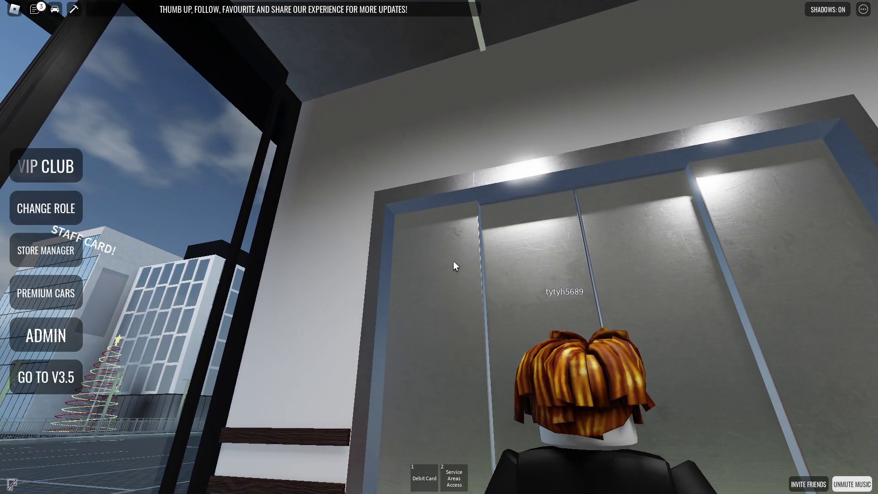
{"action": "key", "text": "w"}
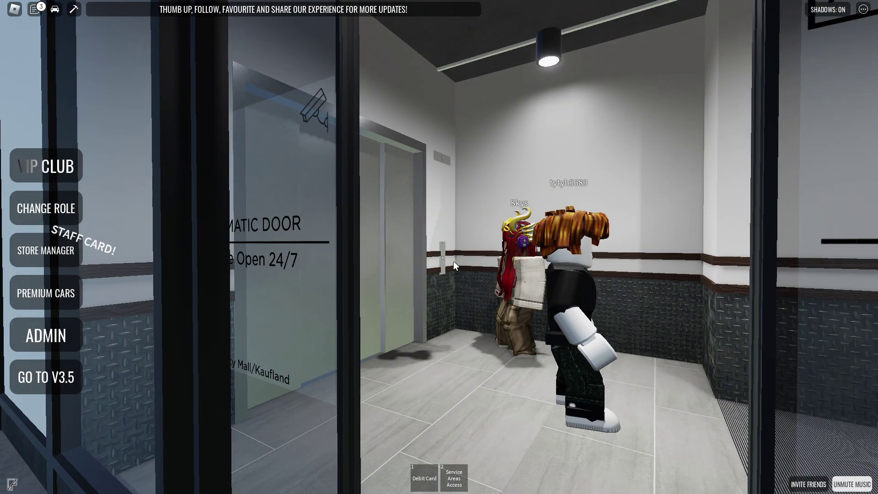
{"action": "key", "text": "w"}
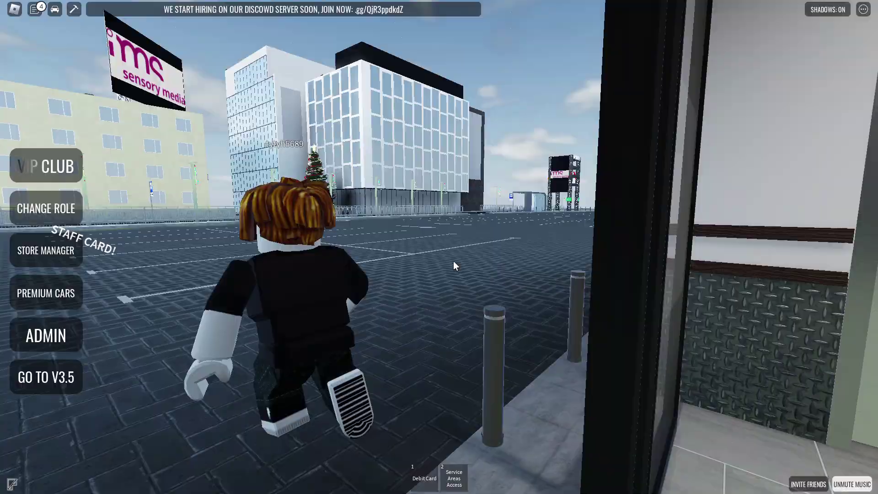
Step: Look over the outdoor car park, then follow the sidewalk through the glass entrance into the atrium
{"action": "key", "text": "w"}
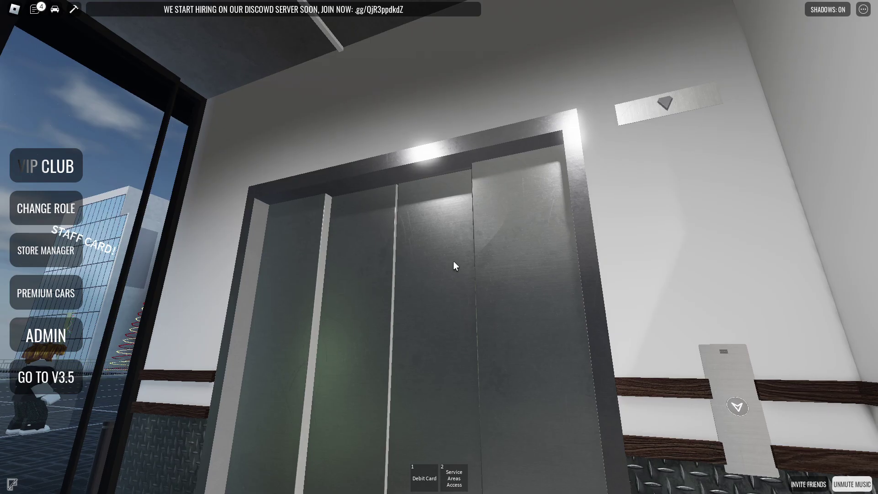
{"action": "key", "text": "Left"}
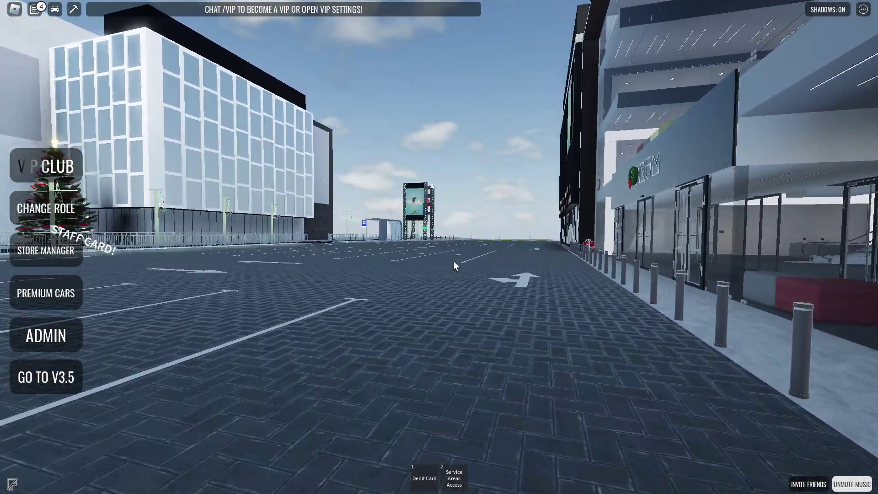
{"action": "key", "text": "Right"}
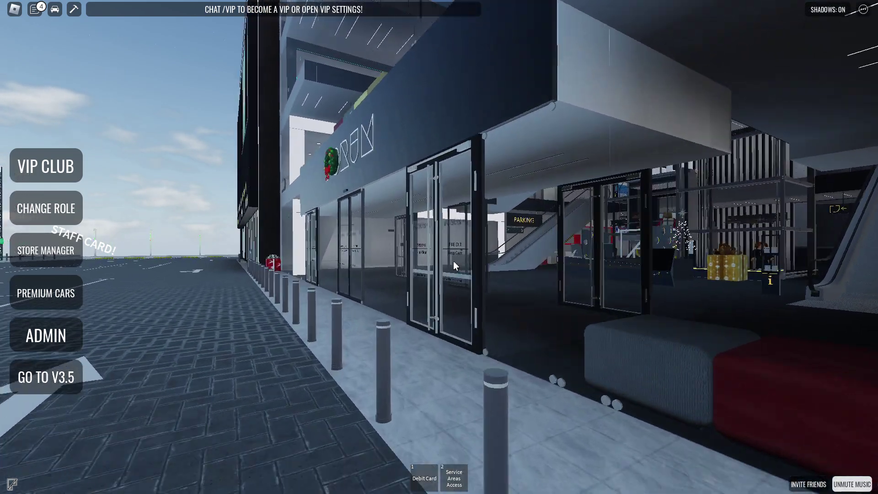
{"action": "key", "text": "w"}
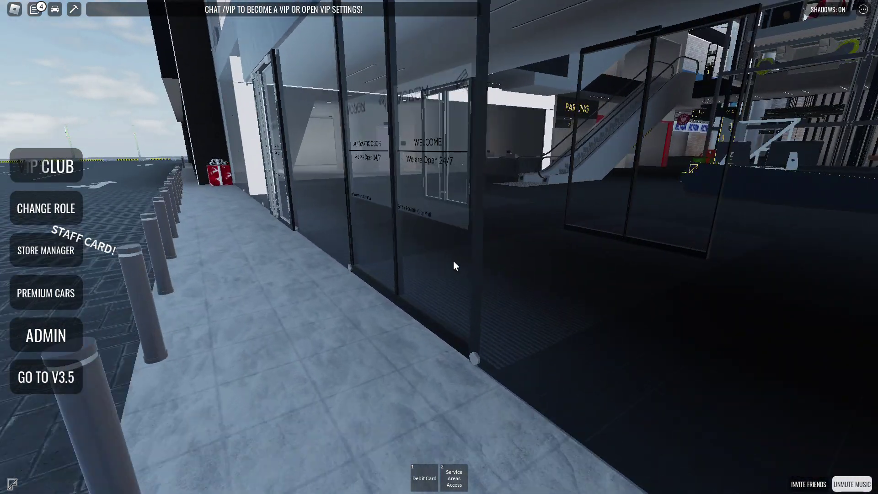
{"action": "key", "text": "Right"}
{"action": "key", "text": "w"}
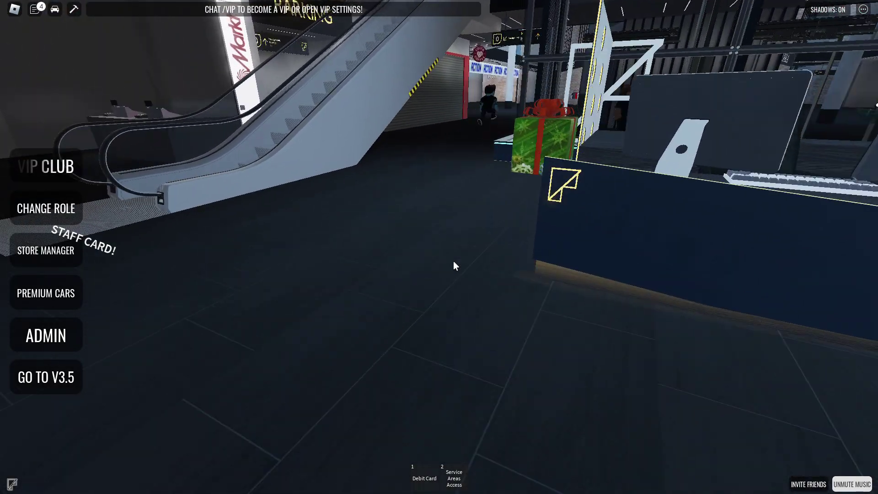
Step: Walk past the escalator, the Rossmann shutter and Costa Coffee toward the Action store
{"action": "key", "text": "Left"}
{"action": "key", "text": "w"}
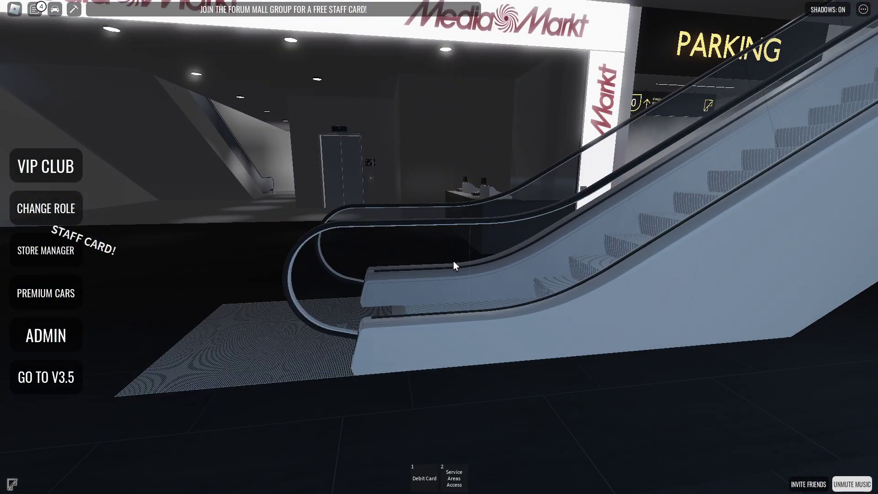
{"action": "key", "text": "Right"}
{"action": "key", "text": "w"}
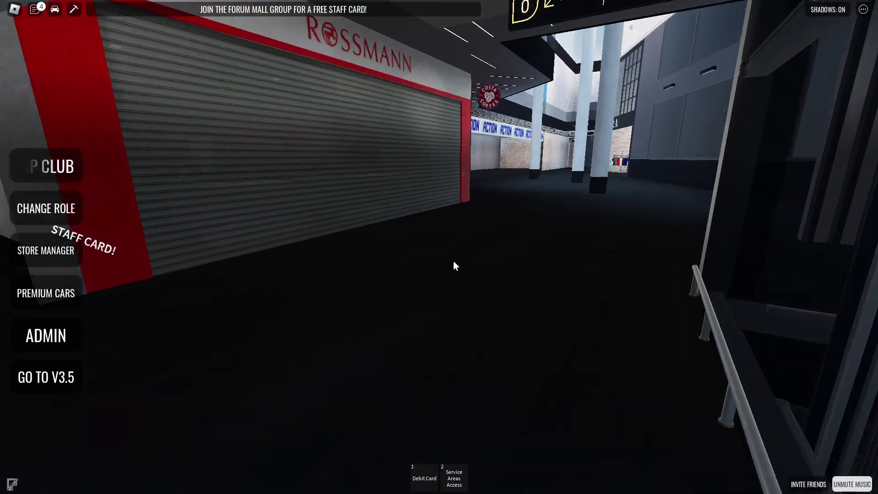
{"action": "key", "text": "Right"}
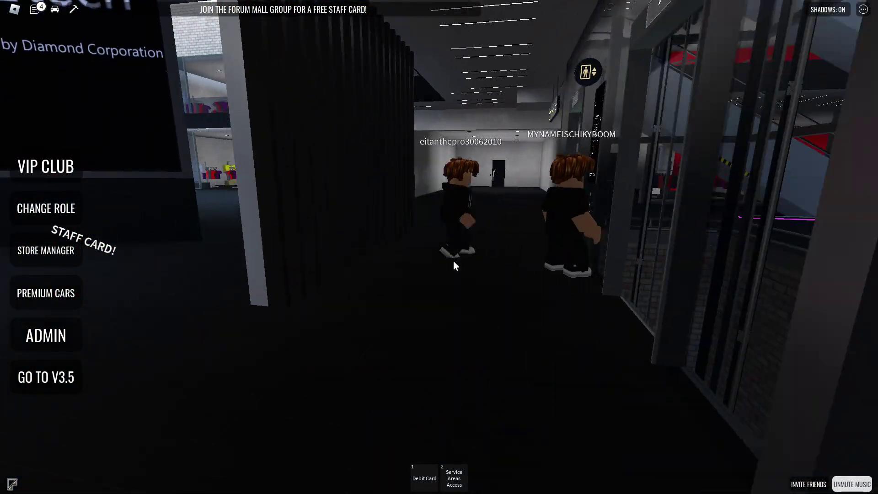
{"action": "key", "text": "w"}
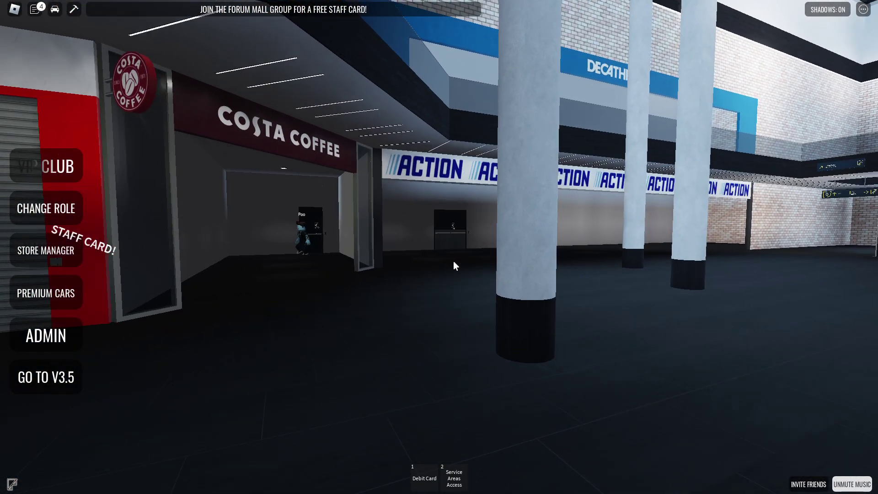
{"action": "key", "text": "w"}
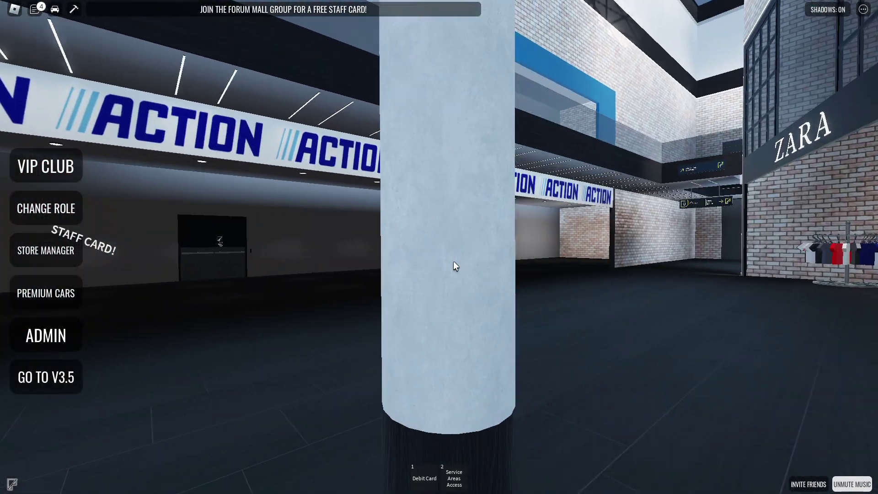
Step: Walk through ZARA past the mannequins up to the checkout counter clerk
{"action": "key", "text": "Right"}
{"action": "key", "text": "w"}
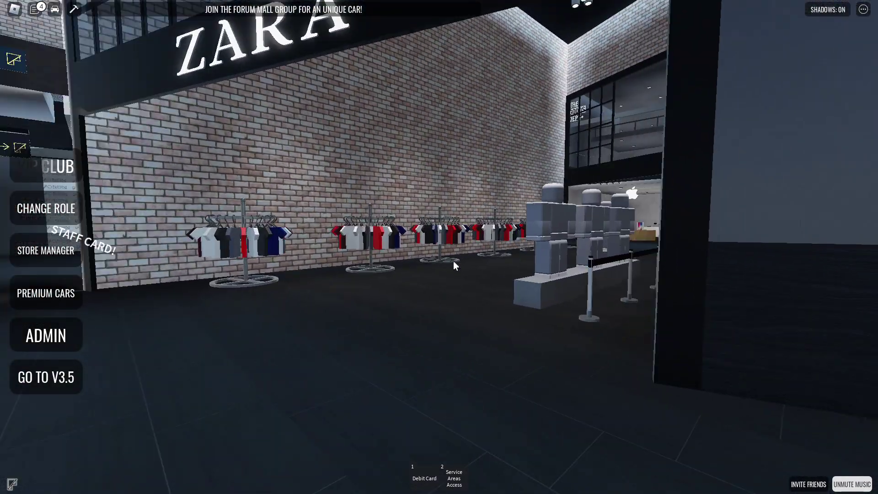
{"action": "key", "text": "w"}
{"action": "key", "text": "Right"}
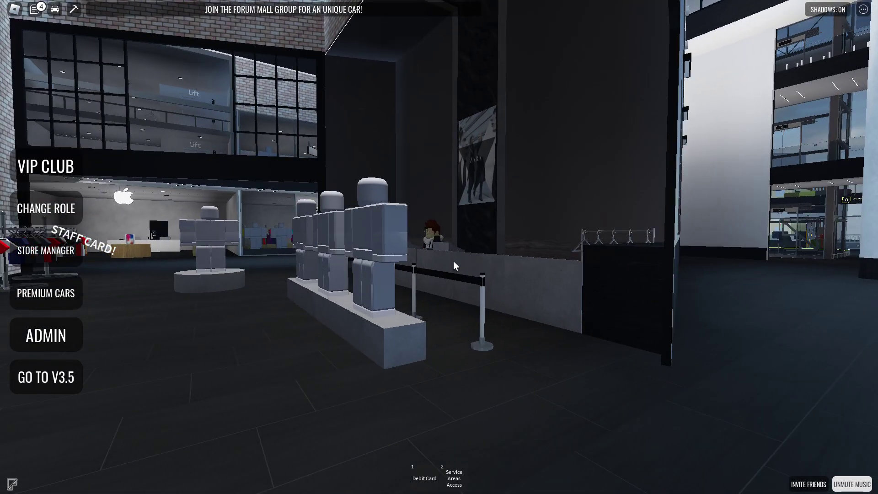
{"action": "key", "text": "w"}
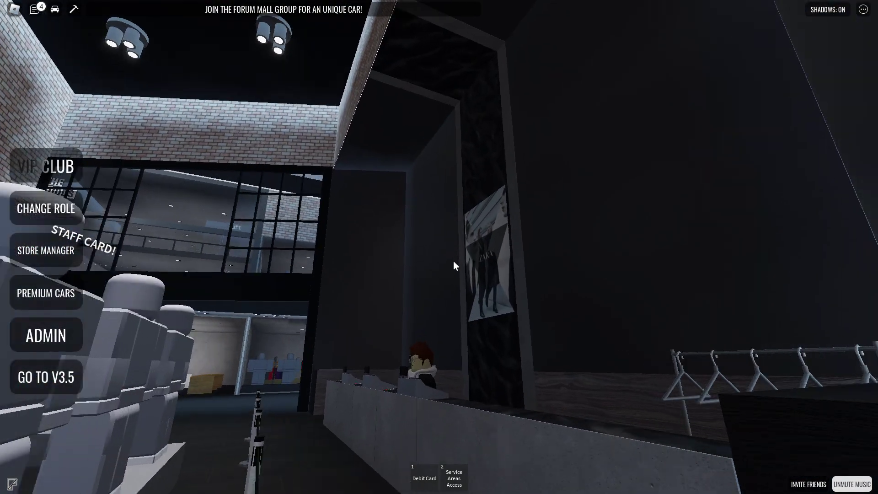
{"action": "key", "text": "w"}
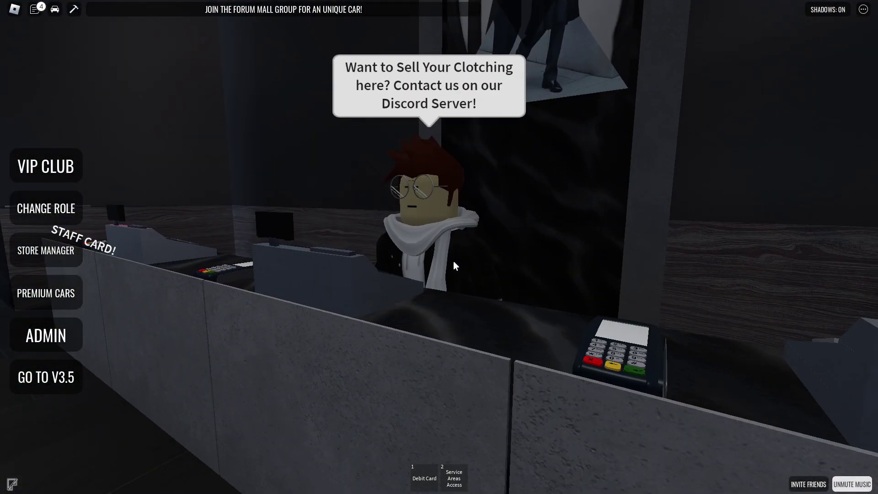
Step: Back away from the ZARA counter, glancing up, and head out toward the corridor
{"action": "key", "text": "s"}
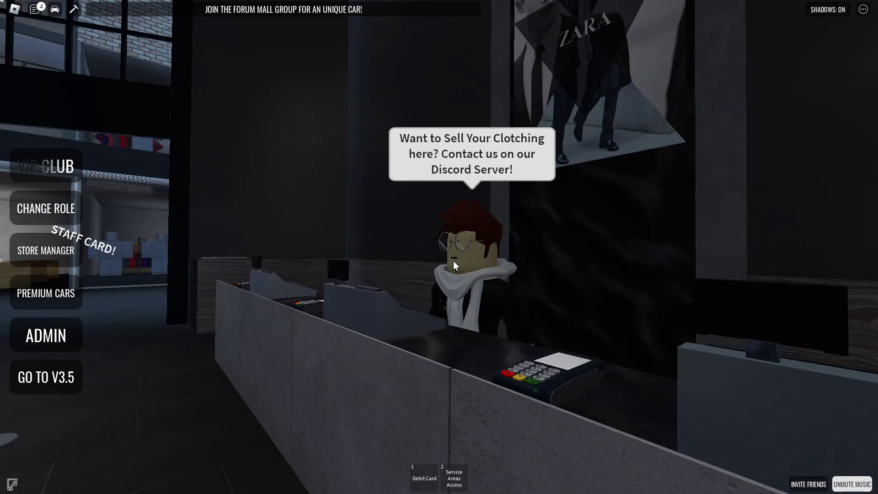
{"action": "key", "text": "Page_Up"}
{"action": "key", "text": "Page_Down"}
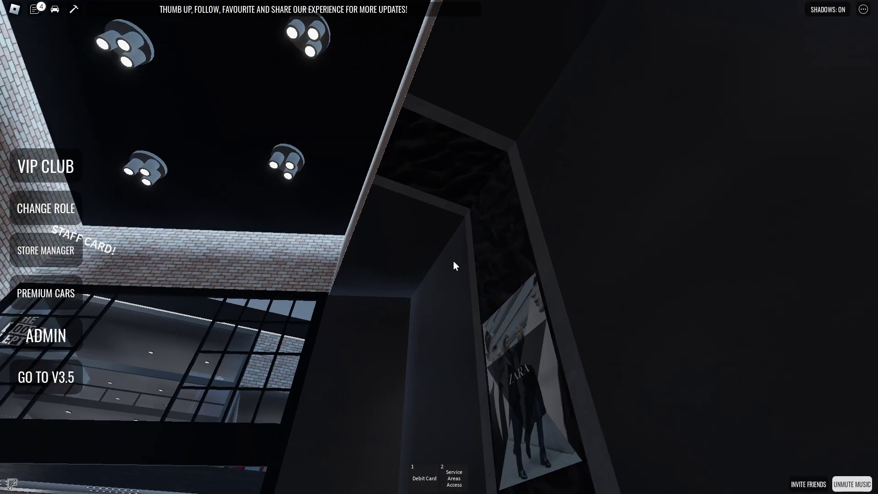
{"action": "key", "text": "s"}
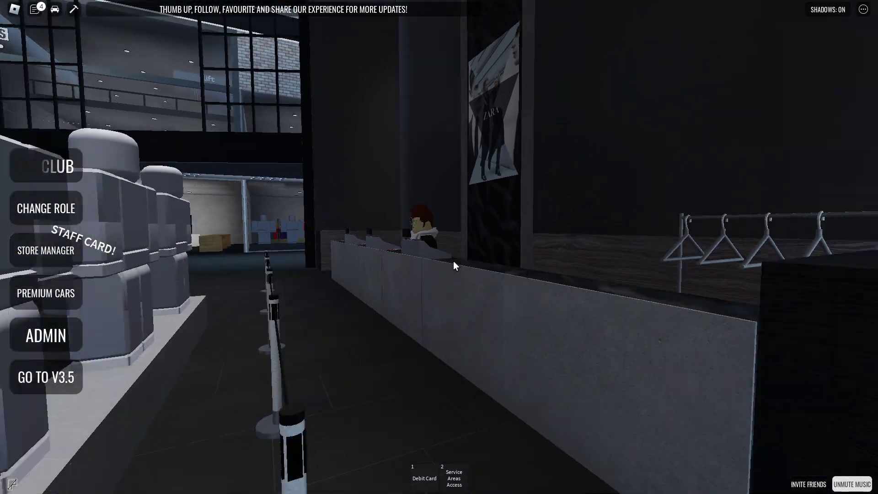
{"action": "key", "text": "s"}
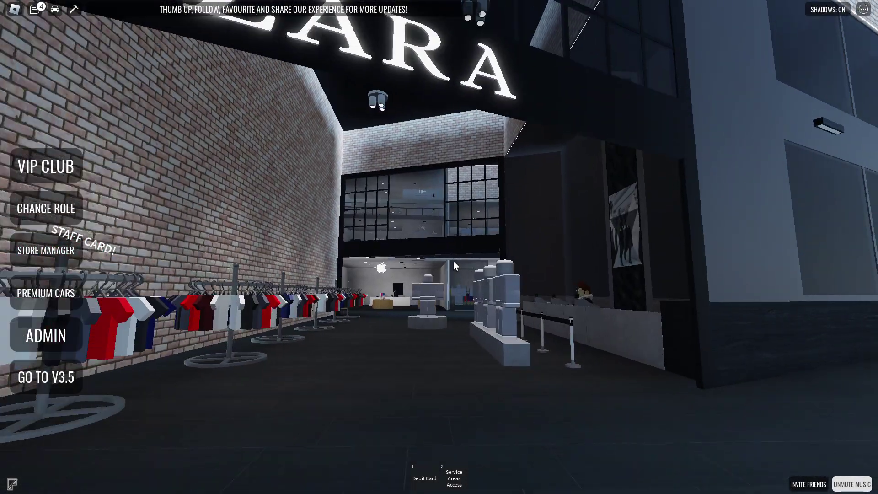
{"action": "key", "text": "a"}
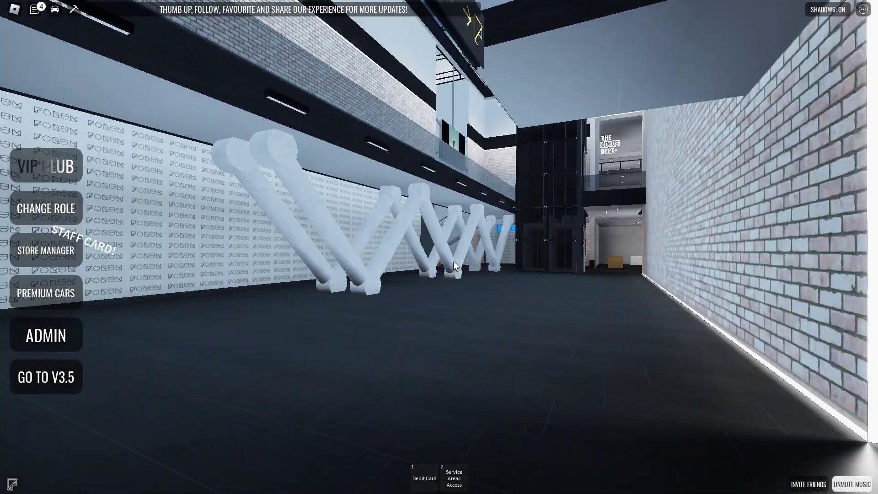
Step: Walk past the pipe sculpture and IMAX wall, looking along the escalator to the FORUM wall
{"action": "key", "text": "d"}
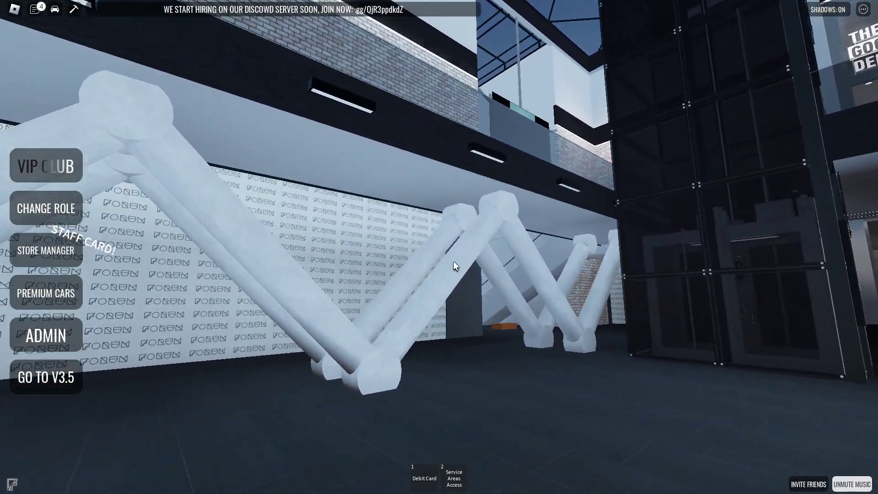
{"action": "key", "text": "w"}
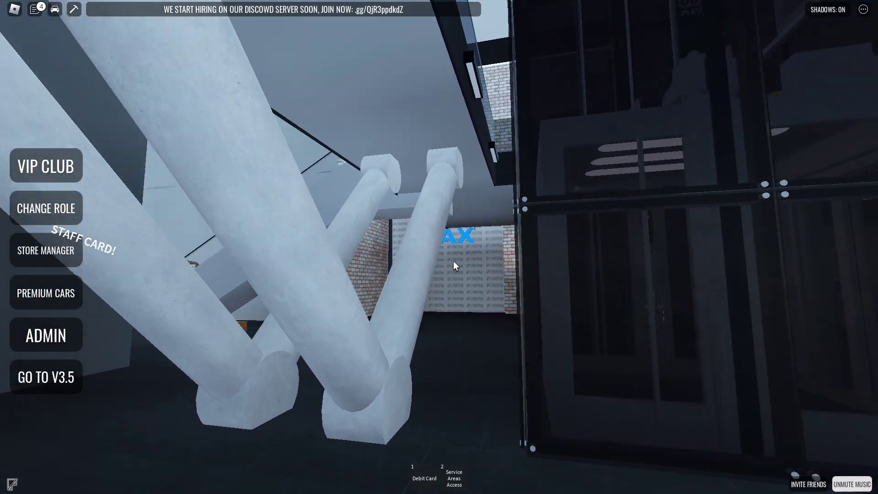
{"action": "key", "text": "w"}
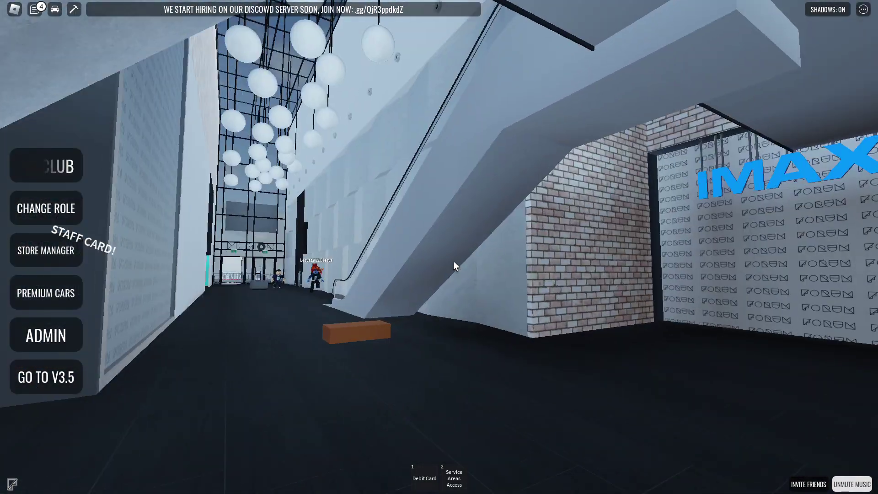
{"action": "key", "text": "w"}
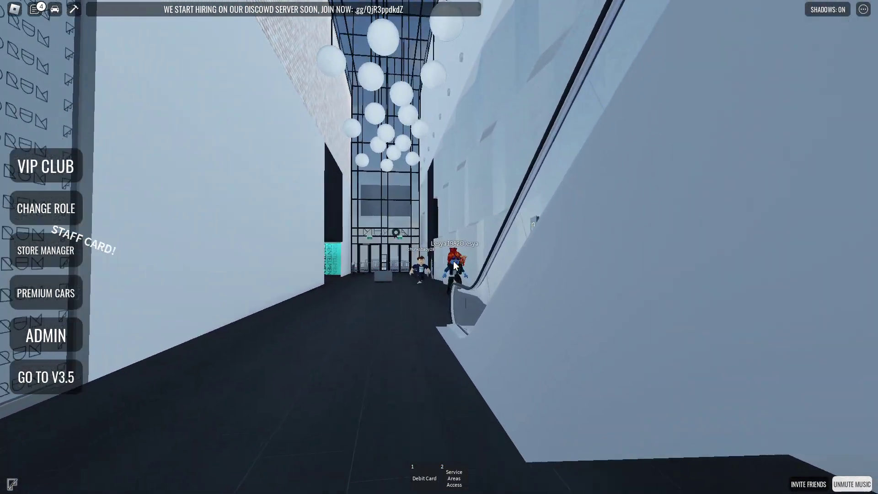
{"action": "key", "text": "Right"}
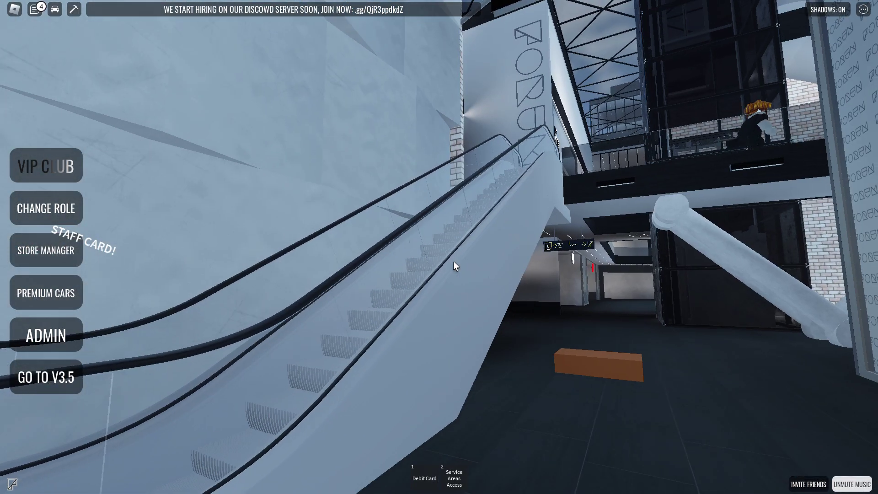
{"action": "key", "text": "Right"}
Step: Glance up at the glass ceiling, then approach and face the open FORUM Dining lift
{"action": "key", "text": "Page_Up"}
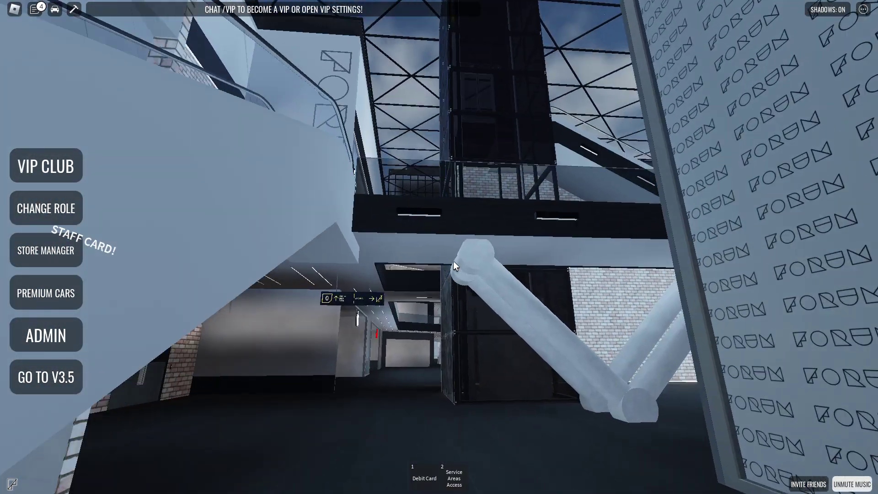
{"action": "key", "text": "Page_Down"}
{"action": "key", "text": "w"}
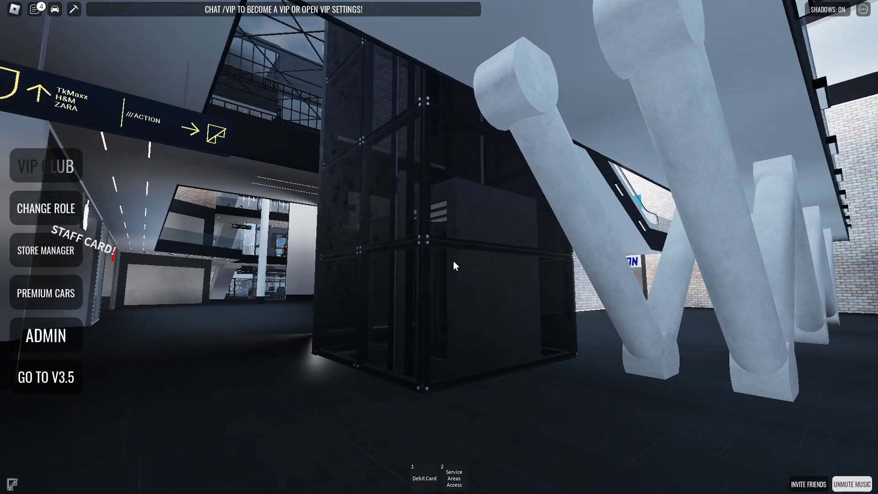
{"action": "key", "text": "w"}
{"action": "key", "text": "Left"}
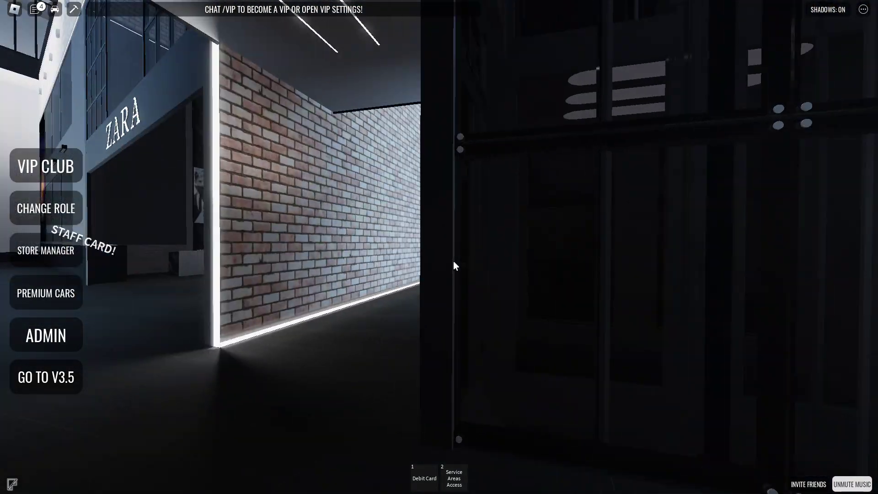
{"action": "key", "text": "Right"}
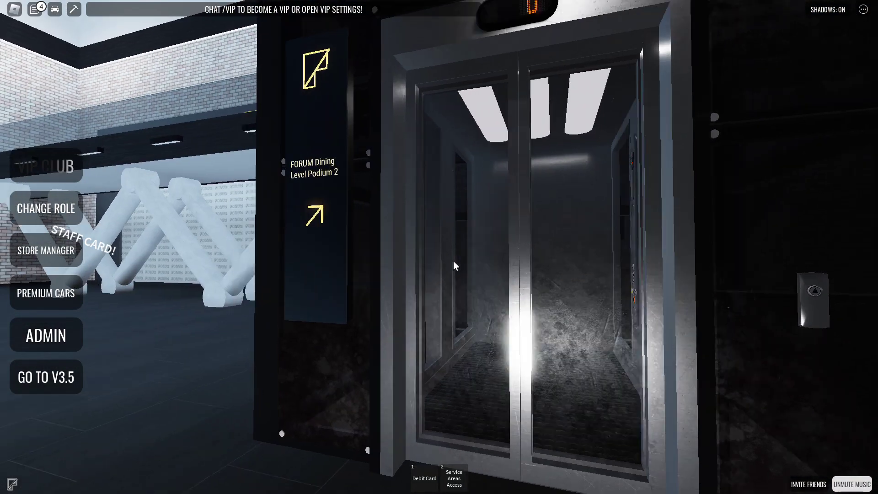
Step: Look over the FORUM Dining sign and the open lift, then walk off along the corridor
{"action": "key", "text": "Left"}
{"action": "key", "text": "w"}
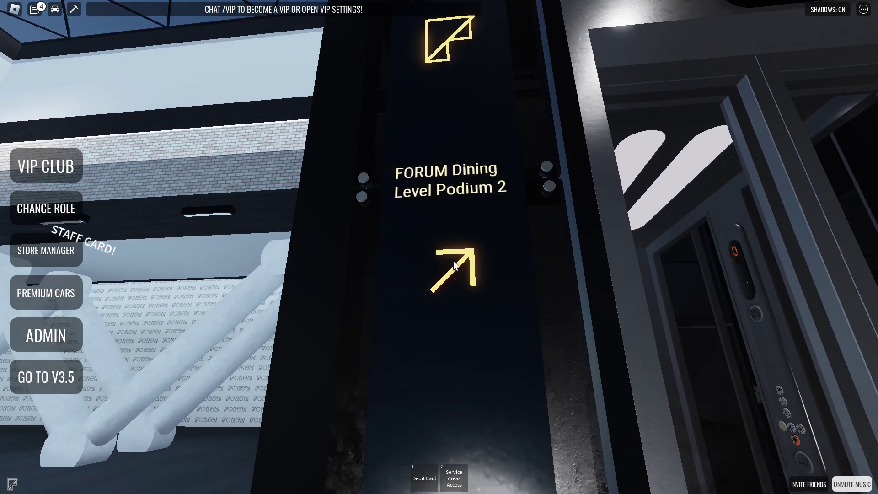
{"action": "key", "text": "Right"}
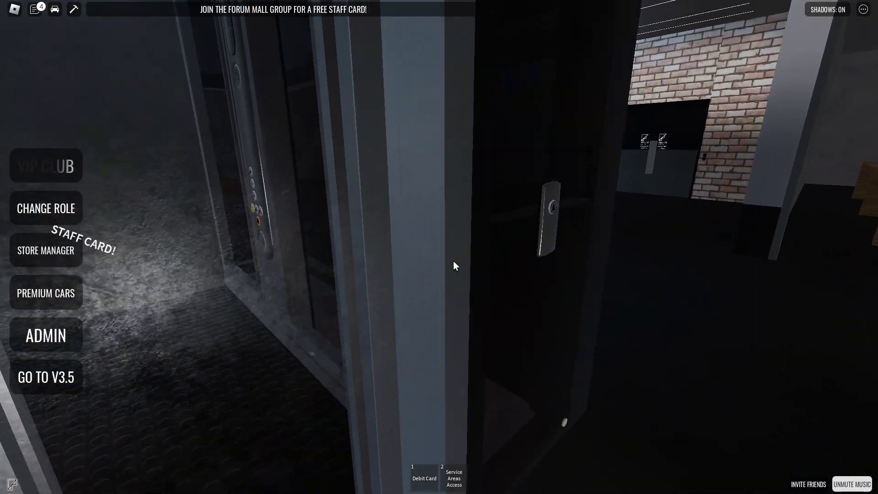
{"action": "key", "text": "Left"}
{"action": "key", "text": "w"}
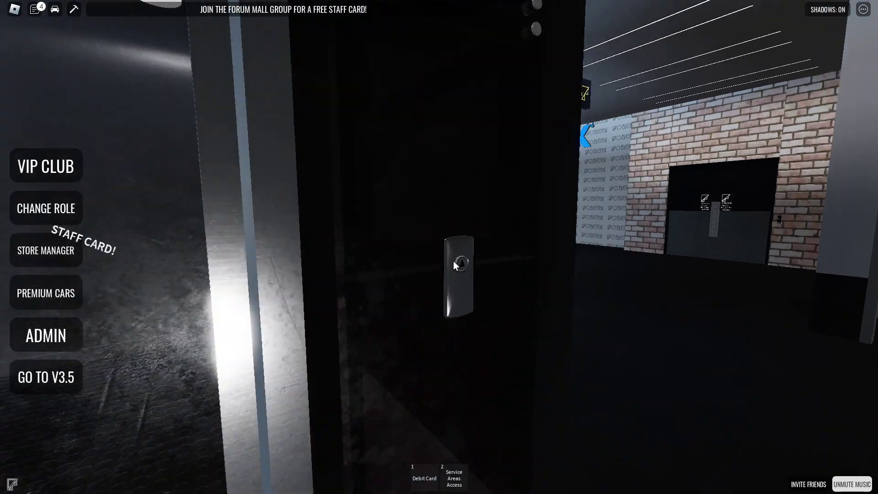
Step: Cross the ground floor past the H&M storefront and the atrium pillar to the glass doorway
{"action": "key", "text": "Right"}
{"action": "key", "text": "Right"}
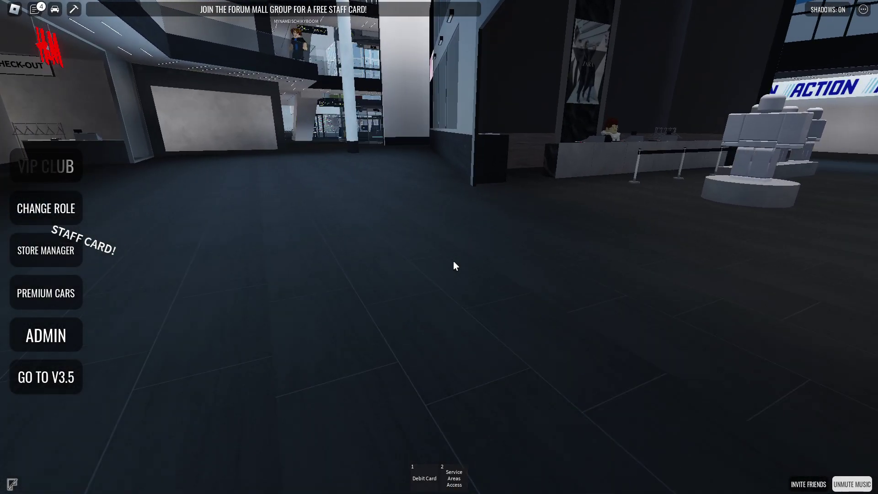
{"action": "key", "text": "Left"}
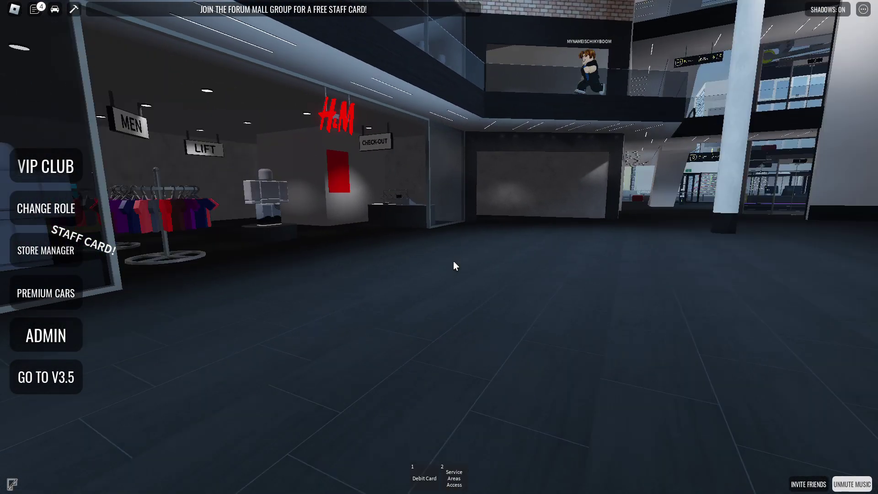
{"action": "key", "text": "Right"}
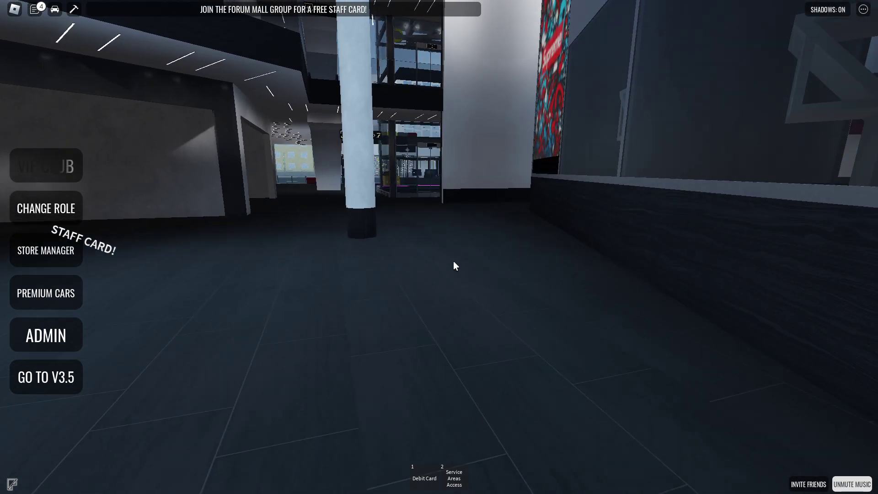
{"action": "key", "text": "w"}
{"action": "key", "text": "w"}
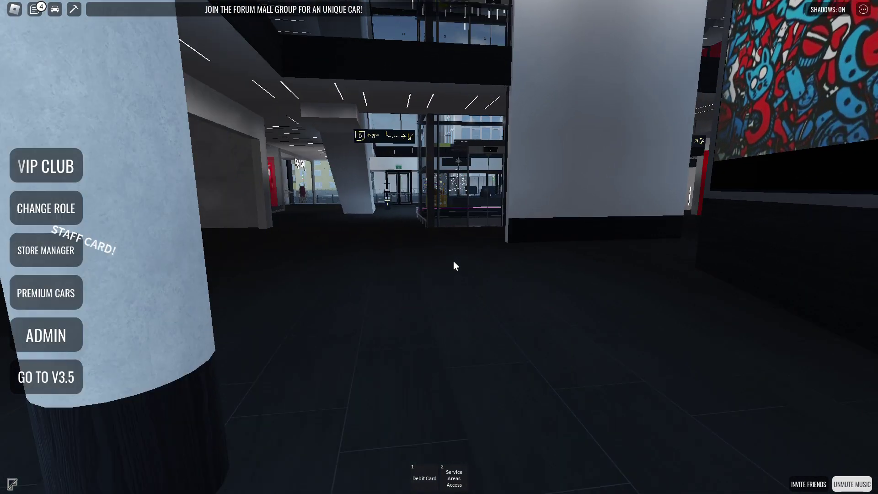
Step: Step up to the glass lift, then back off and study its floor directory straight on
{"action": "key", "text": "w"}
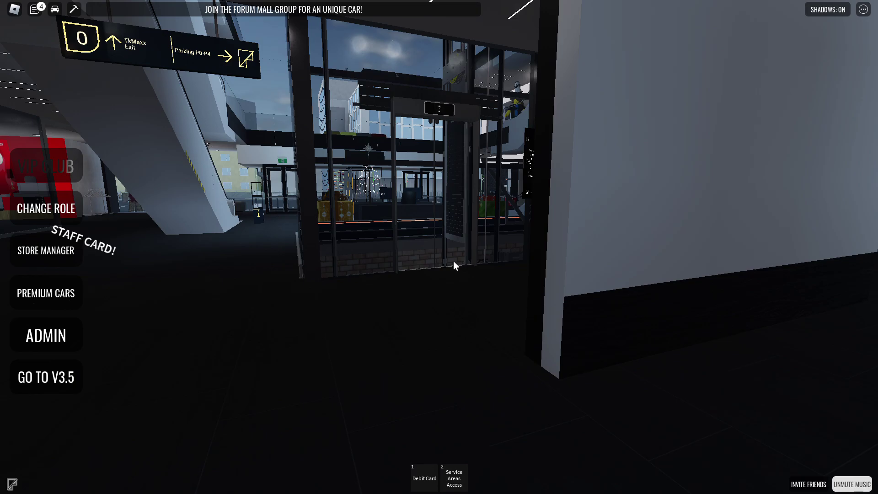
{"action": "key", "text": "w"}
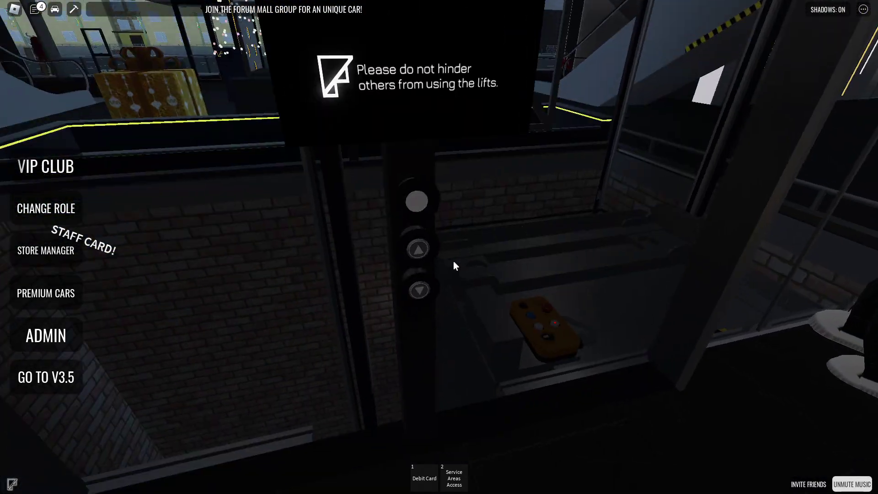
{"action": "key", "text": "s"}
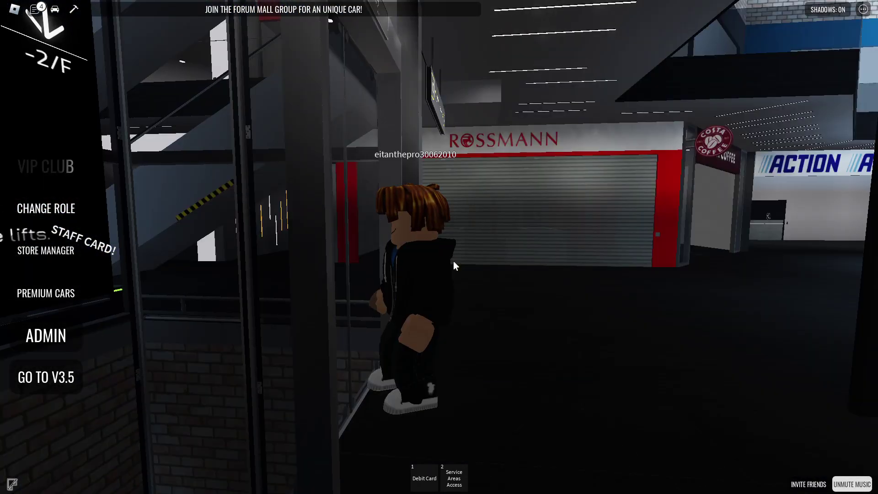
{"action": "key", "text": "Left"}
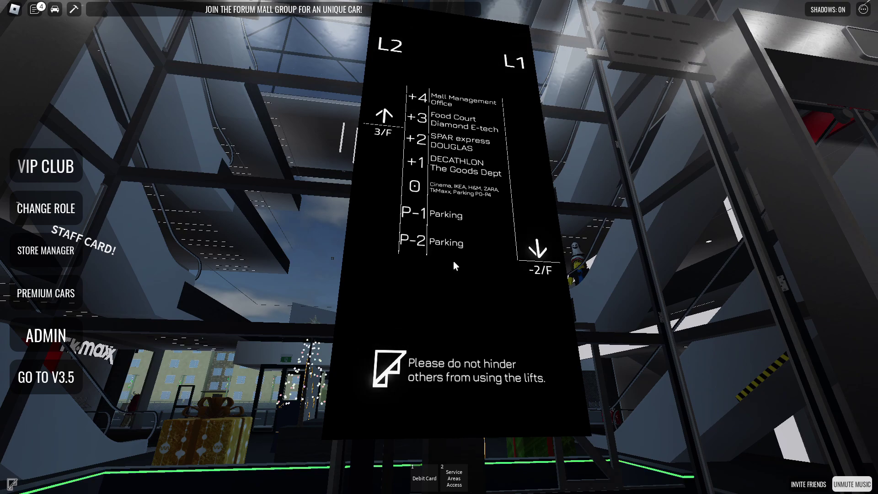
{"action": "key", "text": "w"}
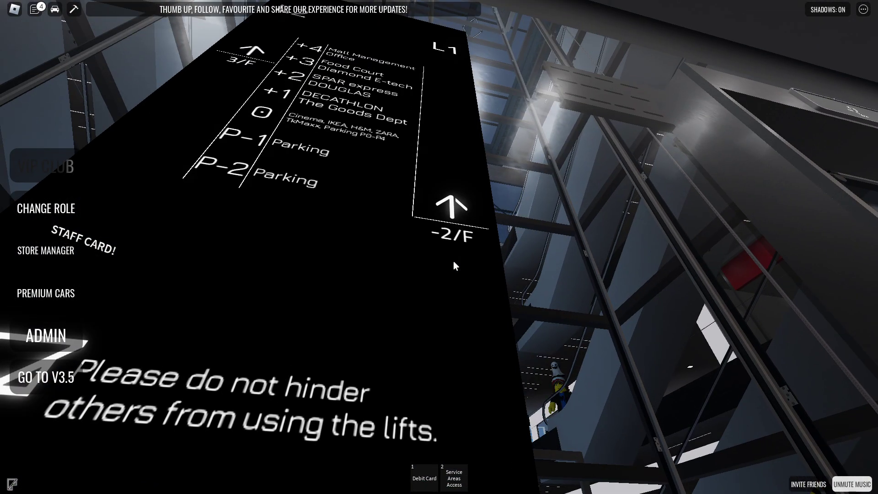
{"action": "key", "text": "Left"}
{"action": "key", "text": "Left"}
{"action": "key", "text": "Left"}
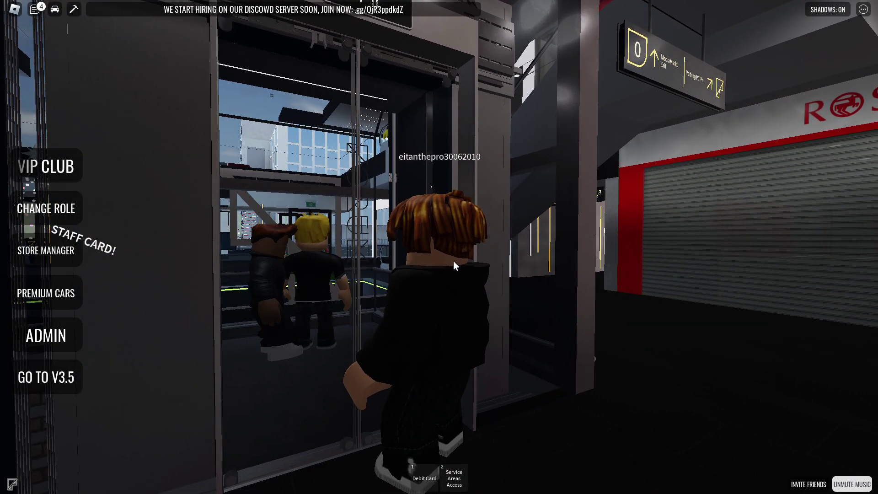
Step: Walk into and out of the open lift, then approach the floor-directory sign
{"action": "key", "text": "w"}
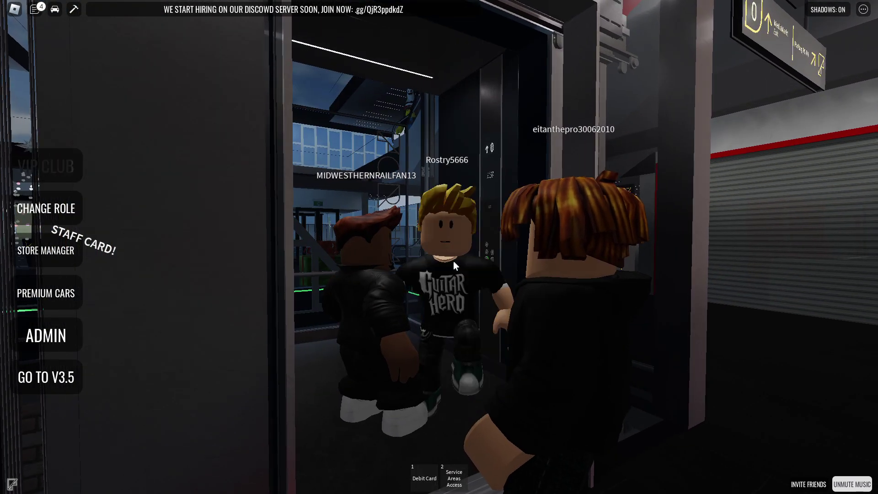
{"action": "key", "text": "s"}
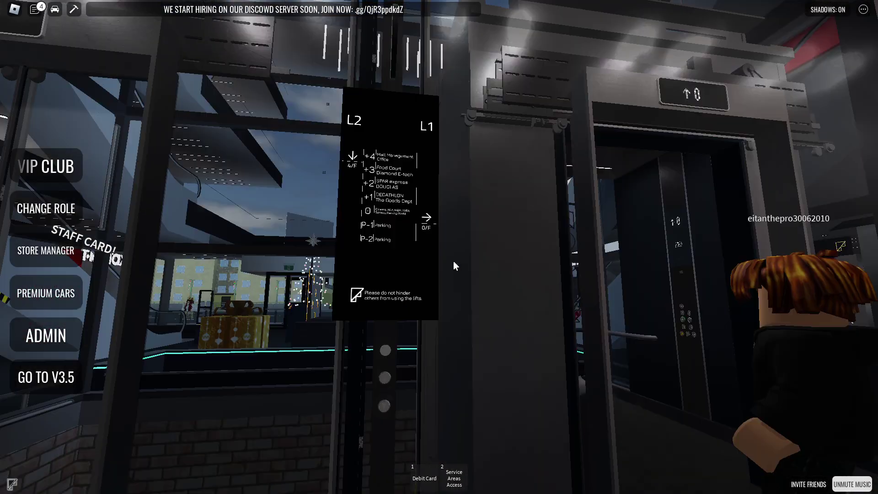
{"action": "key", "text": "w"}
{"action": "key", "text": "w"}
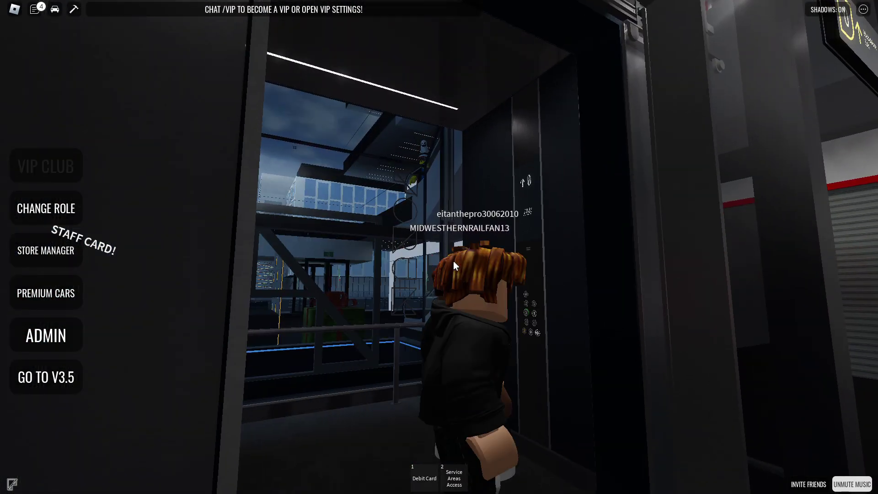
{"action": "key", "text": "s"}
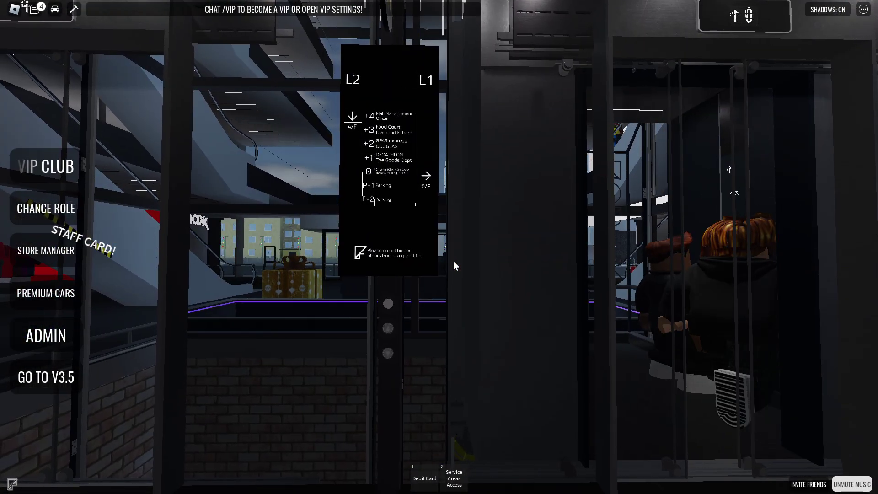
{"action": "key", "text": "w"}
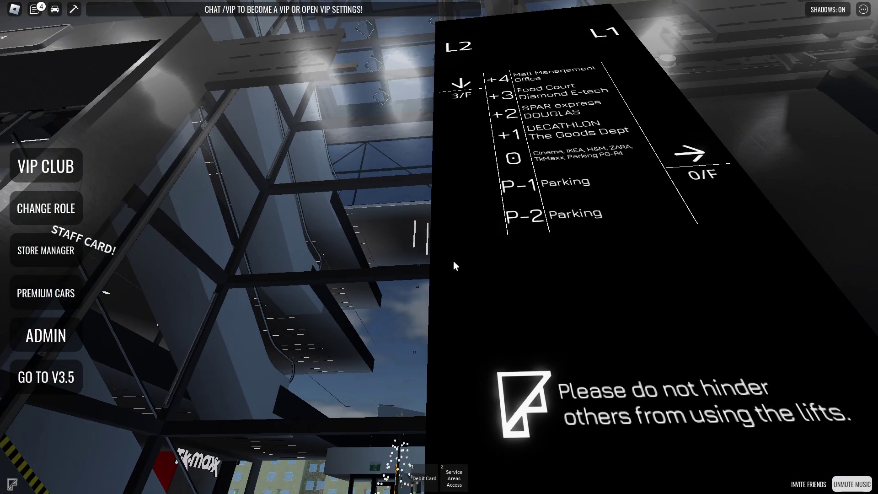
{"action": "scroll", "coordinate": [453, 265], "scroll_direction": "down", "scroll_amount": 5}
Step: Move around the glass lift front, bringing the shuttered Rossmann shop and the sign into view
{"action": "key", "text": "d"}
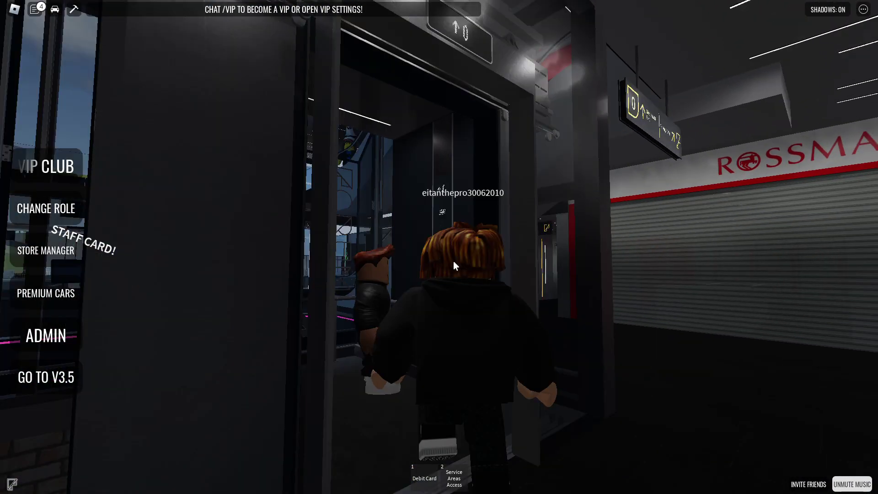
{"action": "key", "text": "d"}
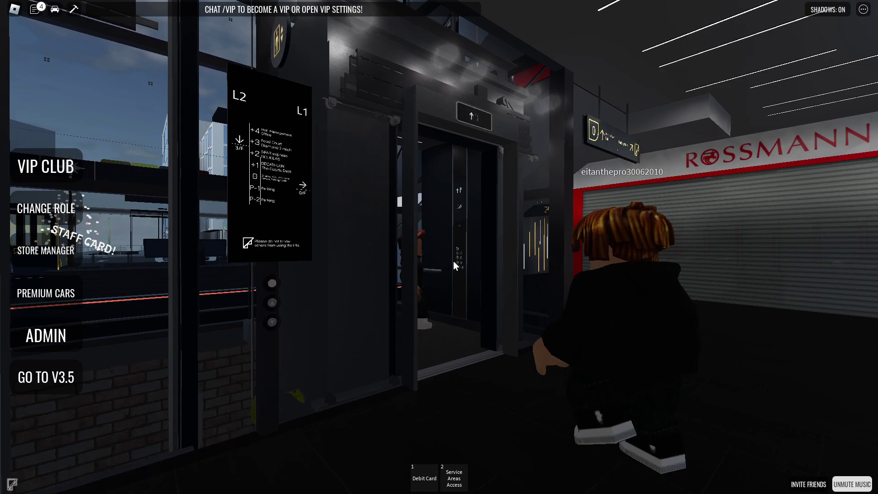
{"action": "key", "text": "a"}
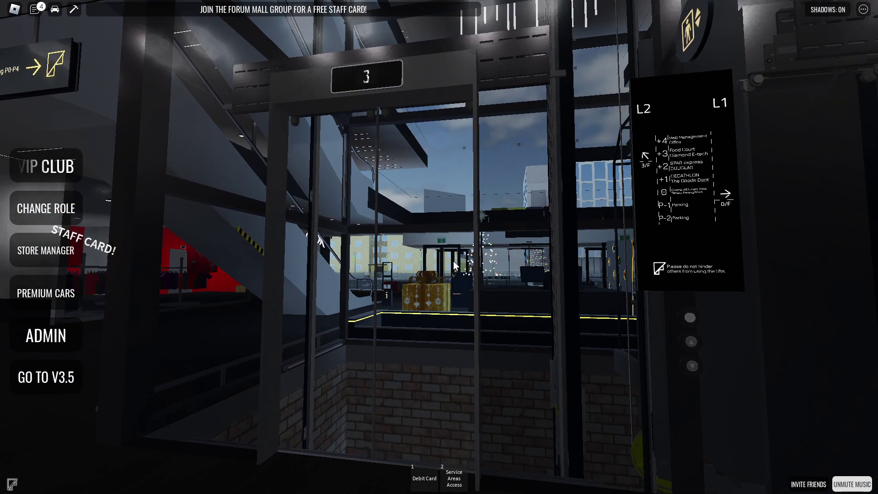
{"action": "key", "text": "s"}
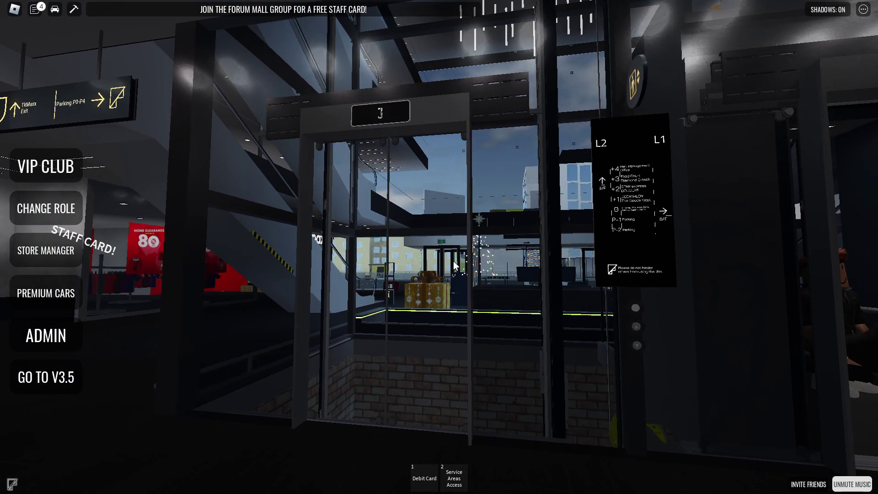
{"action": "key", "text": "d"}
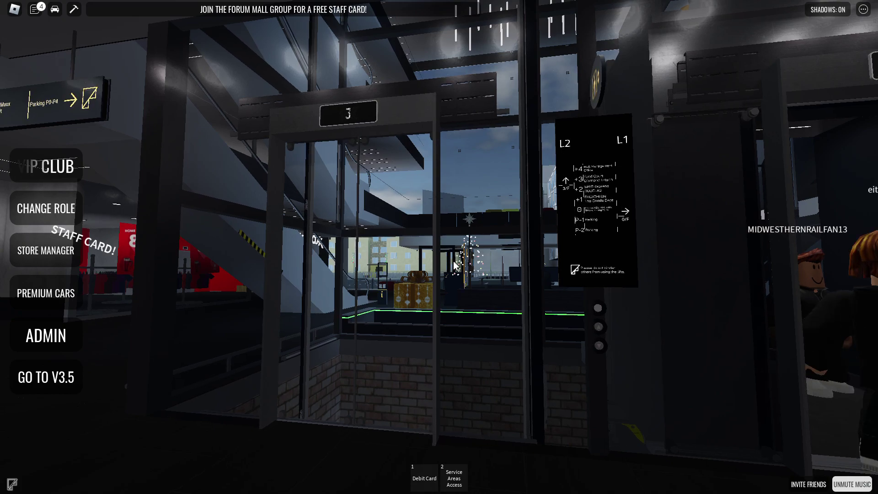
{"action": "key", "text": "d"}
{"action": "key", "text": "d"}
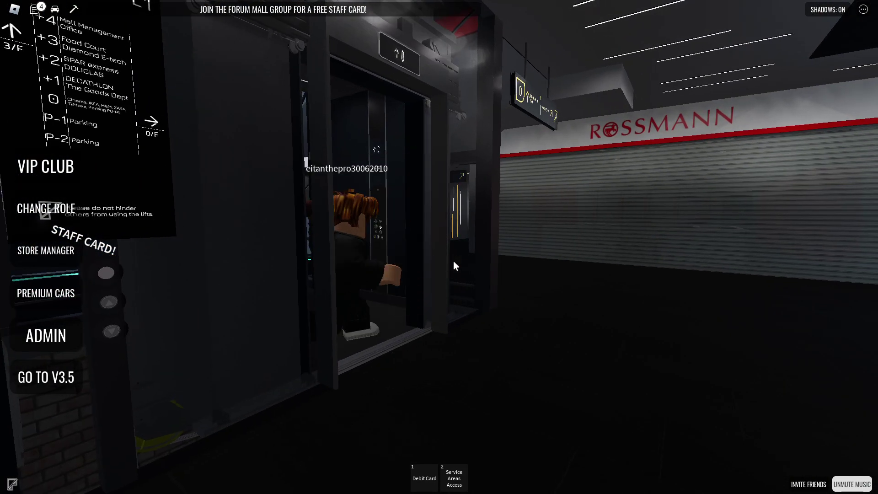
{"action": "key", "text": "a"}
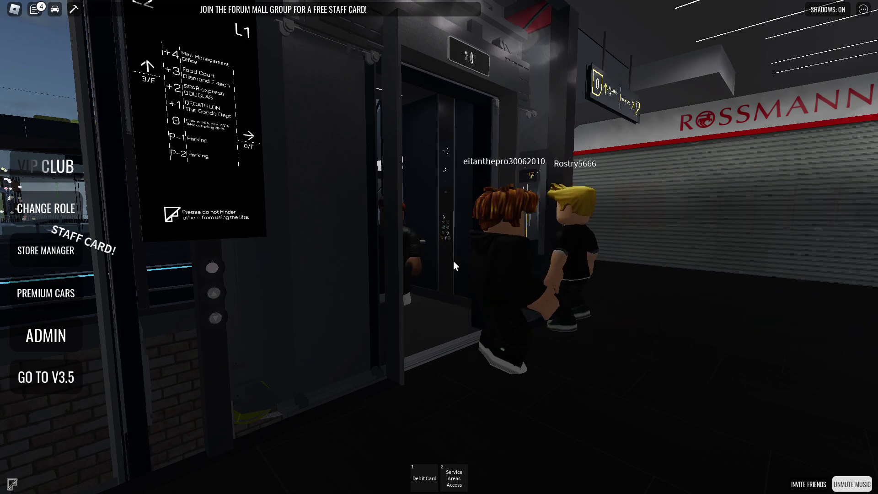
{"action": "key", "text": "a"}
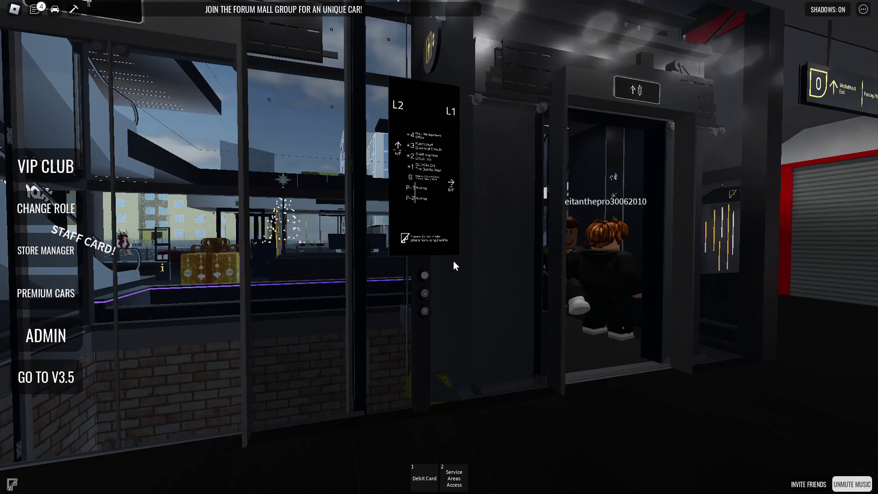
Step: Check the open doors and directory panel, then settle facing the lift call buttons head-on
{"action": "key", "text": "d"}
{"action": "key", "text": "w"}
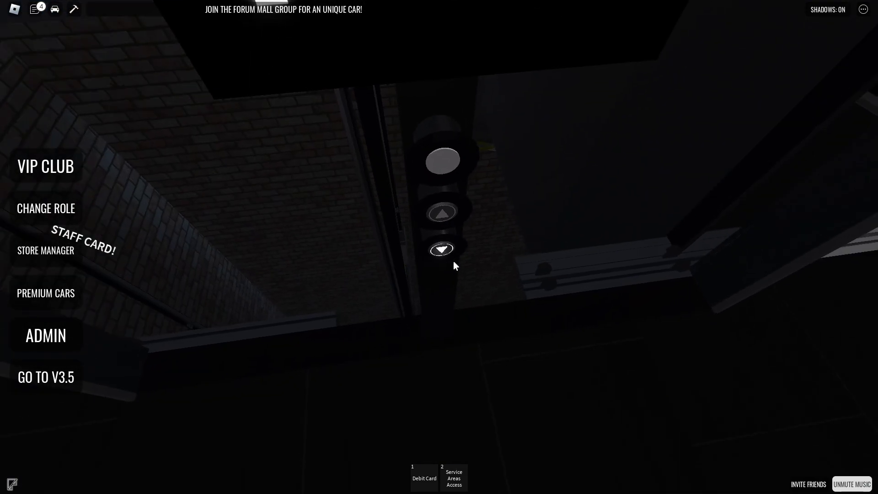
{"action": "key", "text": "s"}
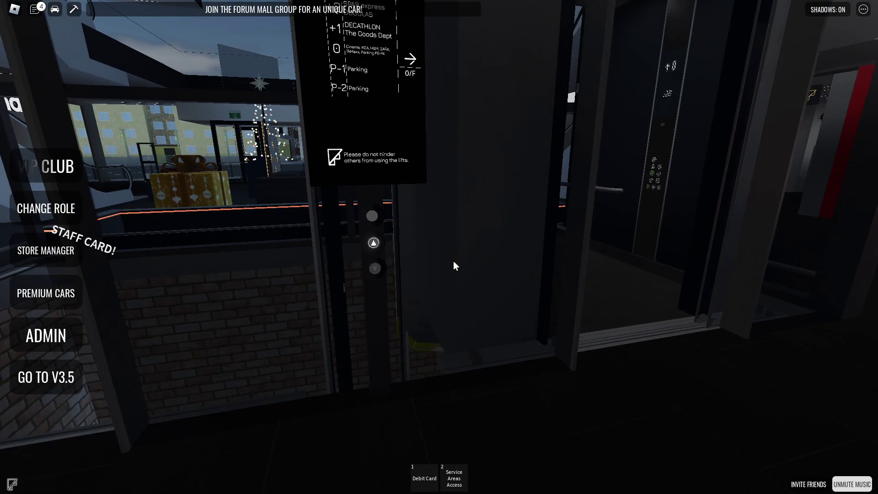
{"action": "key", "text": "d"}
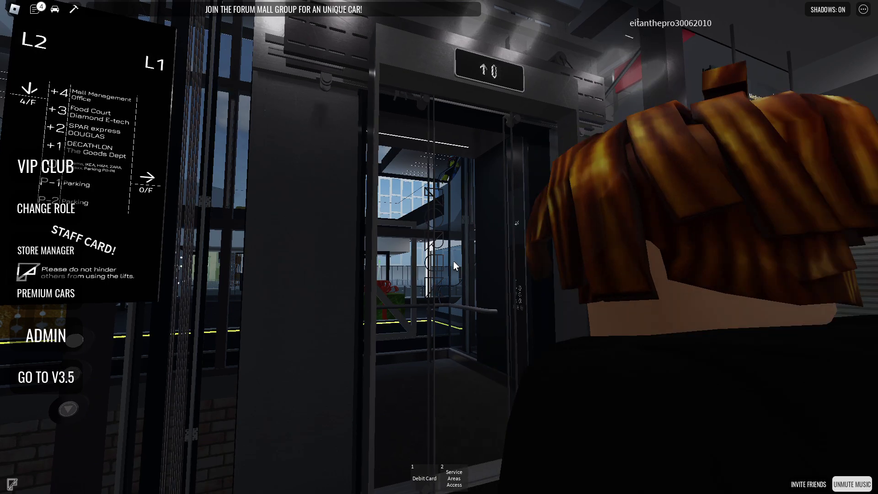
{"action": "key", "text": "s"}
{"action": "key", "text": "d"}
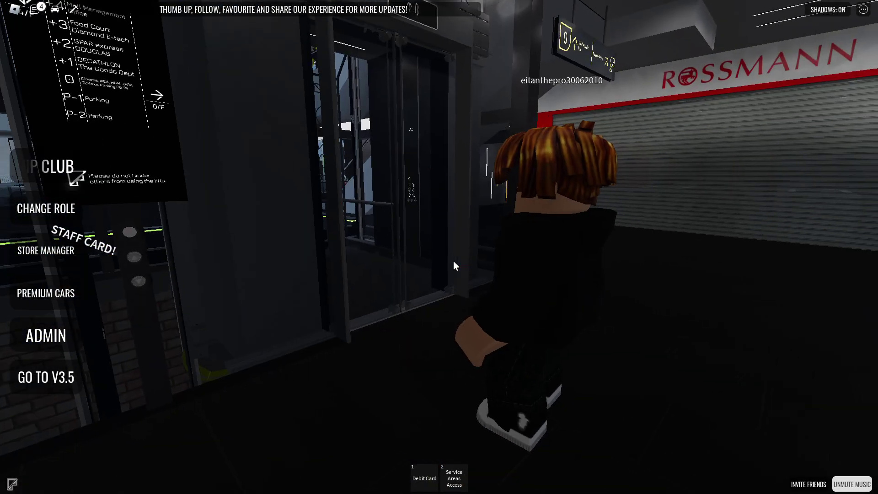
{"action": "key", "text": "a"}
{"action": "key", "text": "w"}
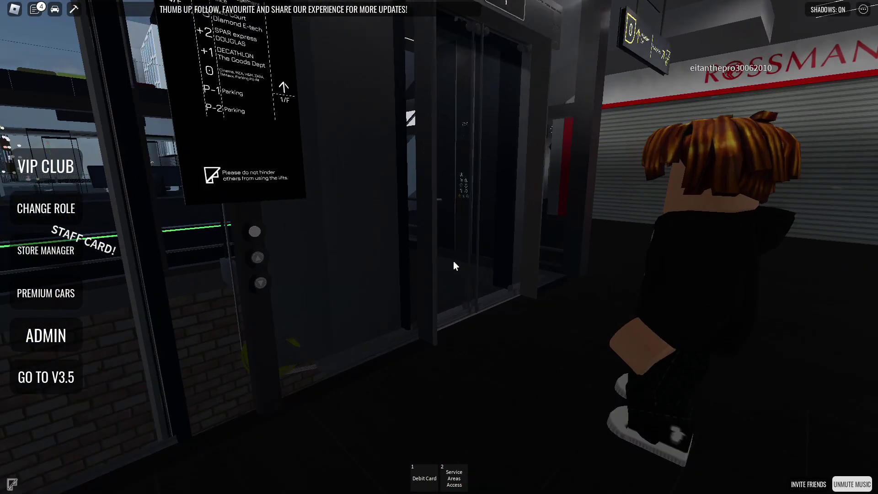
{"action": "key", "text": "a"}
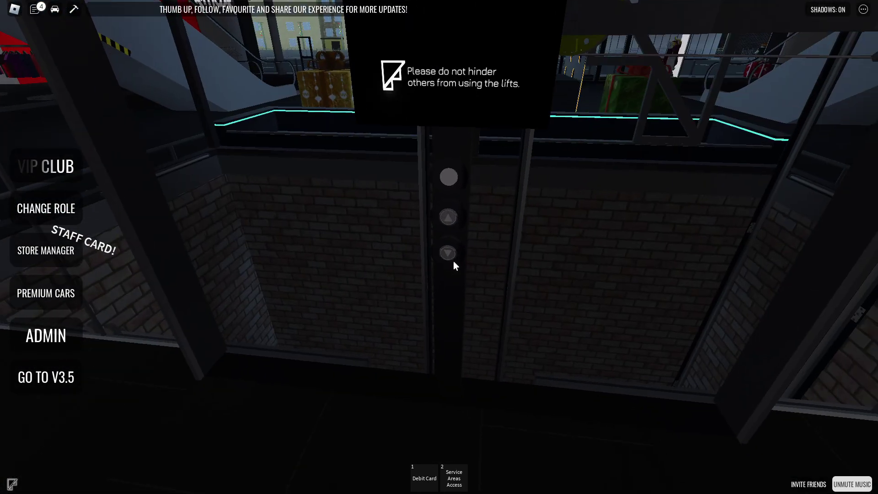
Step: Reposition in front of the lift under the directory sign to centre the lift door
{"action": "key", "text": "s"}
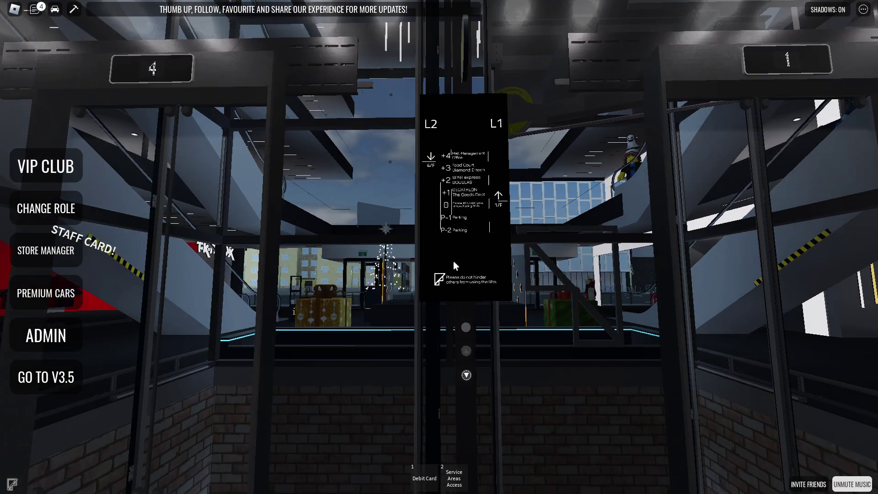
{"action": "key", "text": "w"}
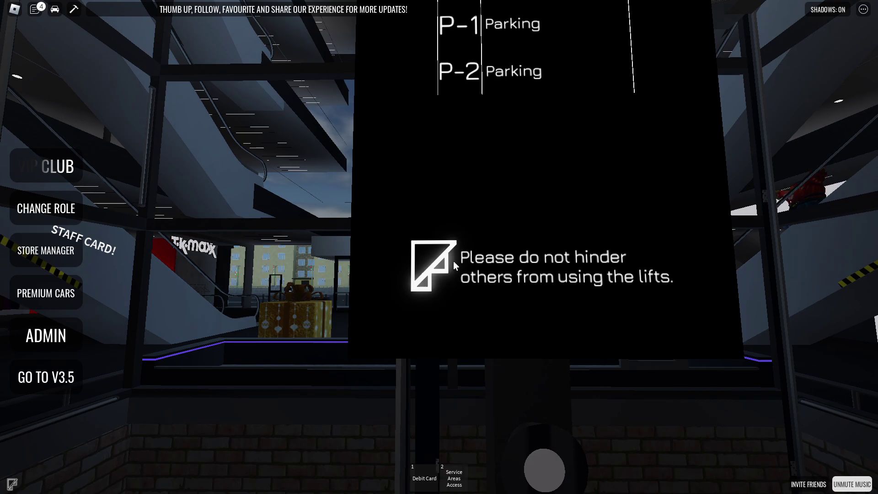
{"action": "key", "text": "s"}
{"action": "key", "text": "s"}
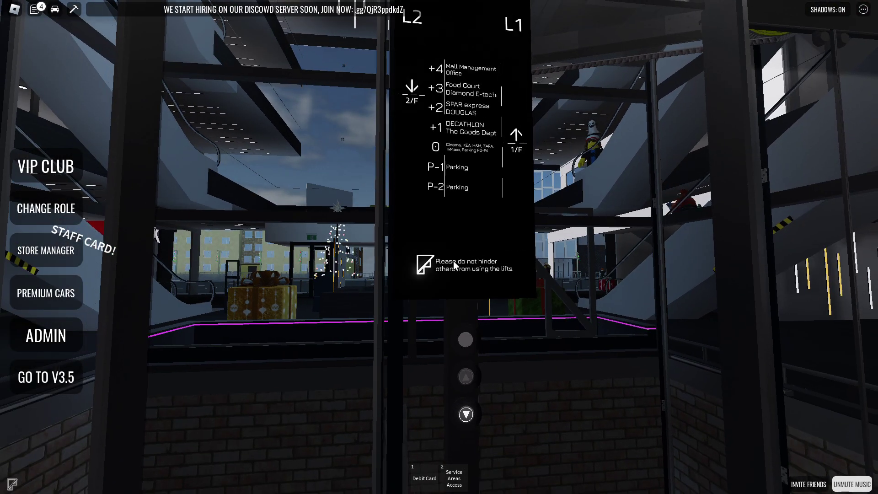
{"action": "key", "text": "w"}
{"action": "key", "text": "w"}
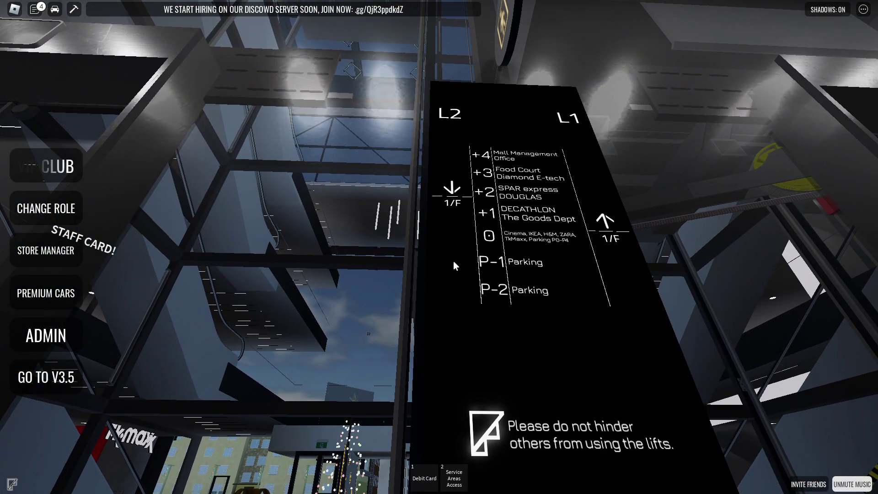
{"action": "key", "text": "s"}
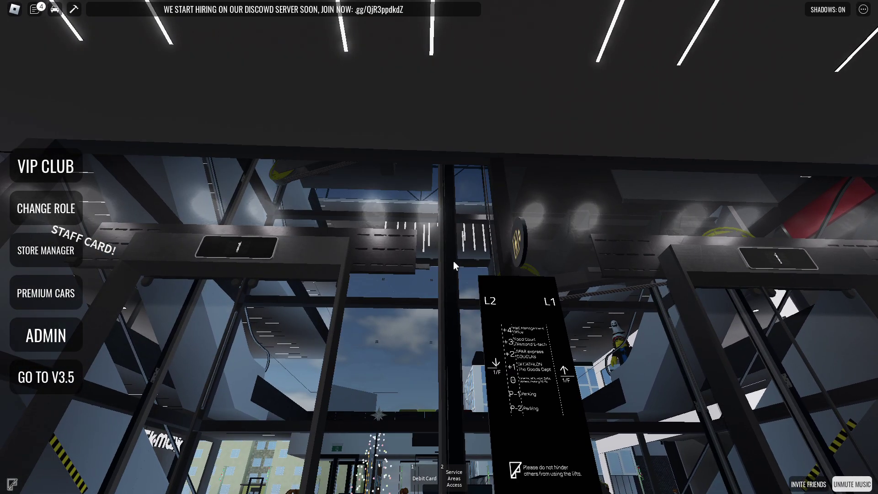
{"action": "key", "text": "a"}
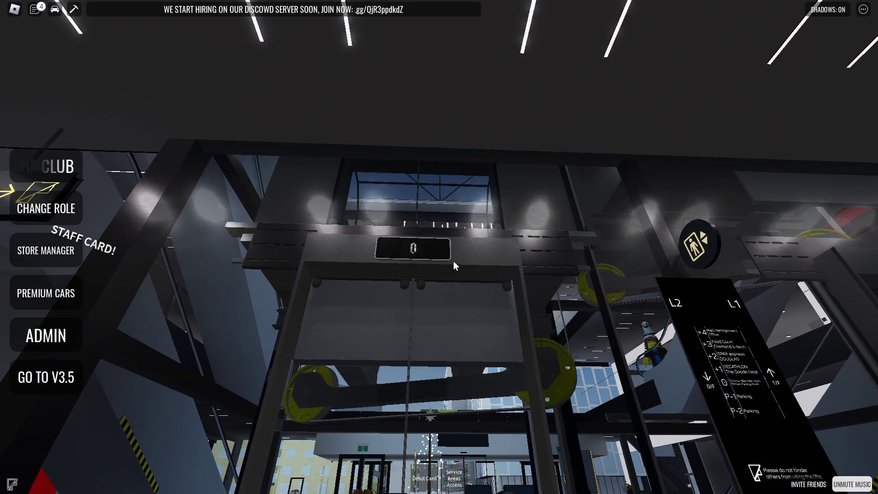
Step: Meet the descending car at the door, step in and out, then return to the call panel
{"action": "key", "text": "w"}
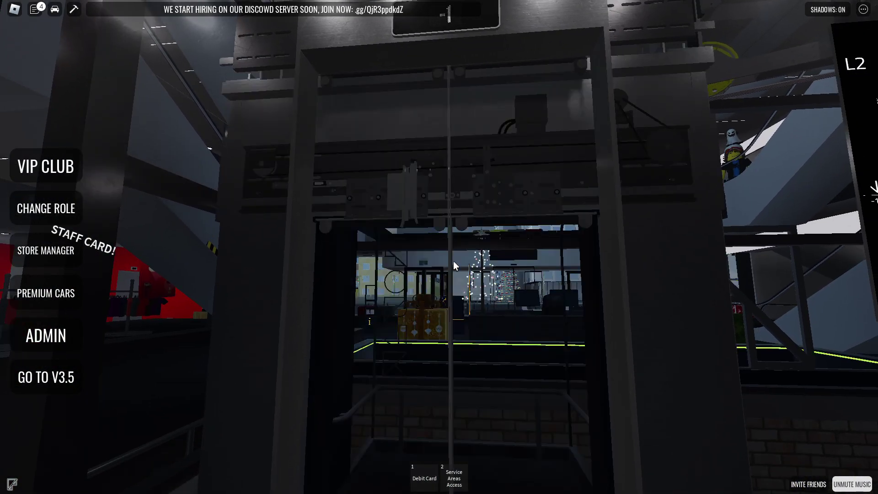
{"action": "key", "text": "w"}
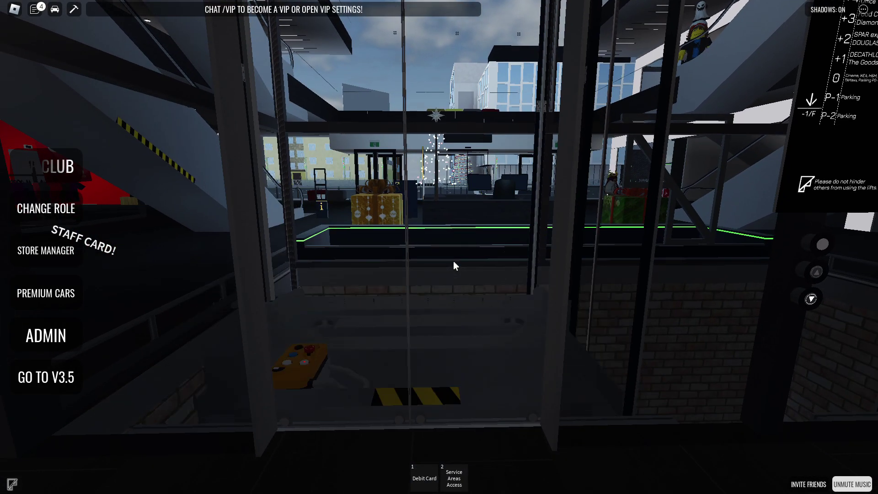
{"action": "key", "text": "w"}
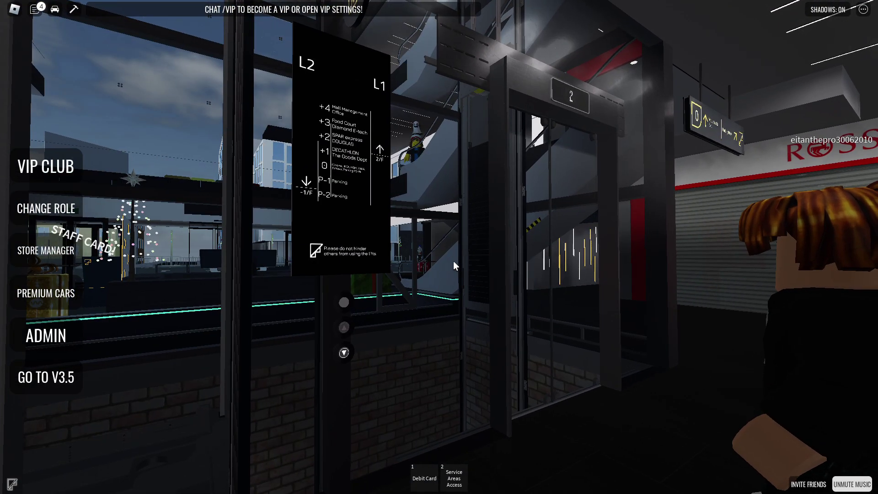
{"action": "key", "text": "w"}
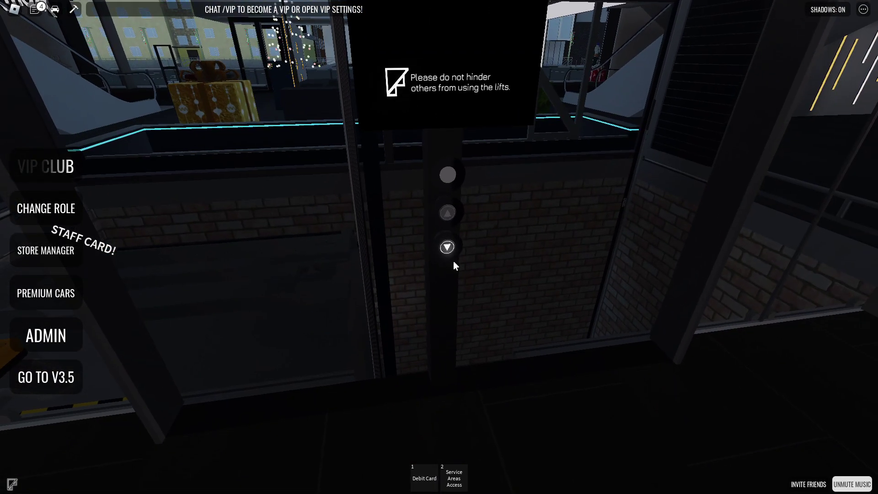
{"action": "key", "text": "a"}
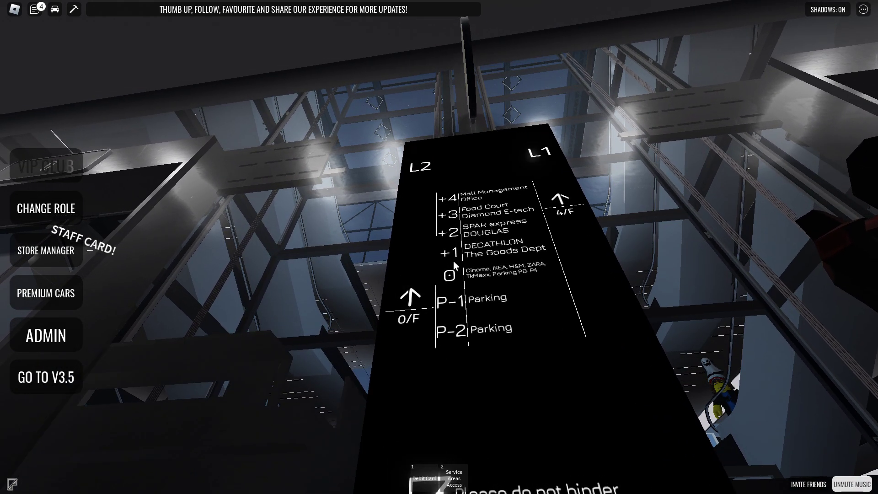
Step: Board the lift, walk up to its floor-button panel, and look out through the open doors
{"action": "key", "text": "w"}
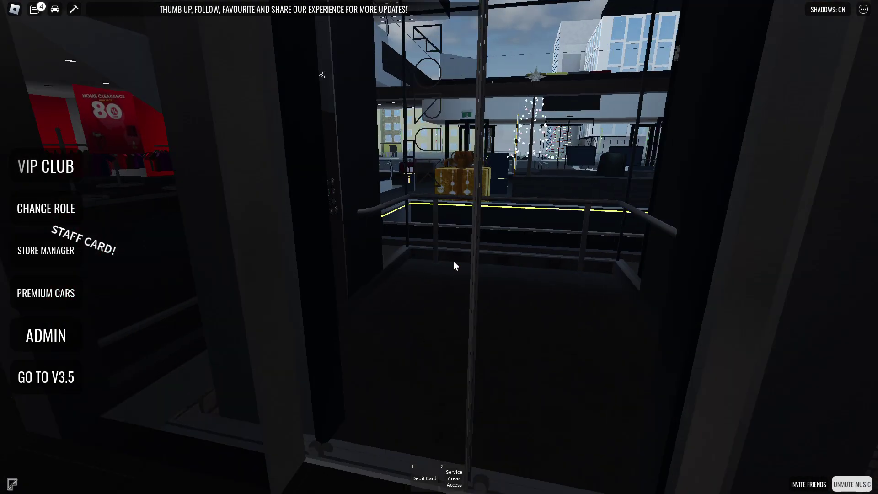
{"action": "key", "text": "w"}
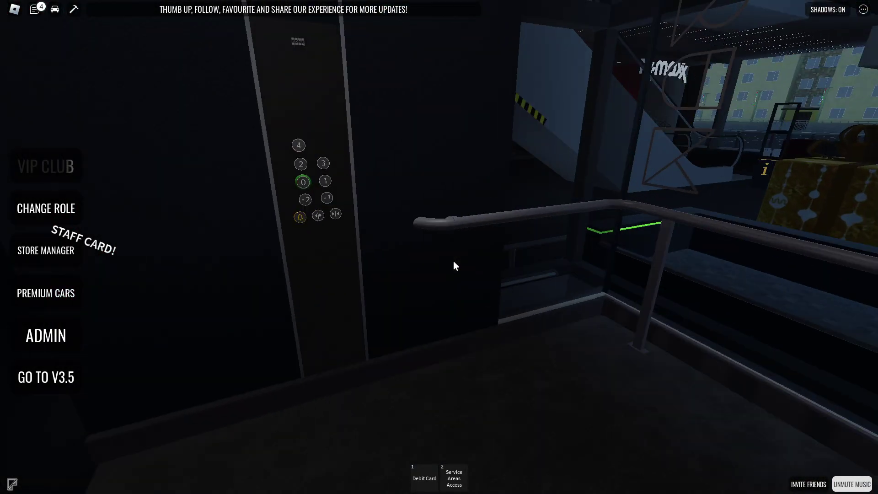
{"action": "key", "text": "a"}
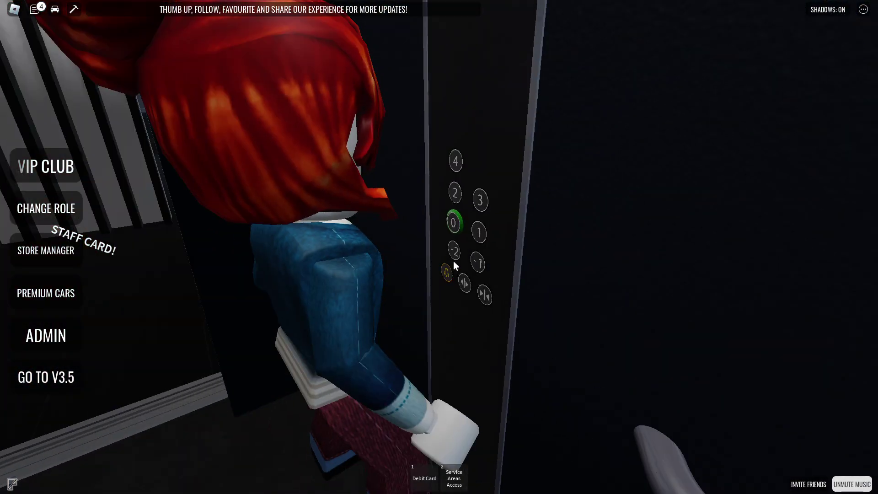
{"action": "key", "text": "w"}
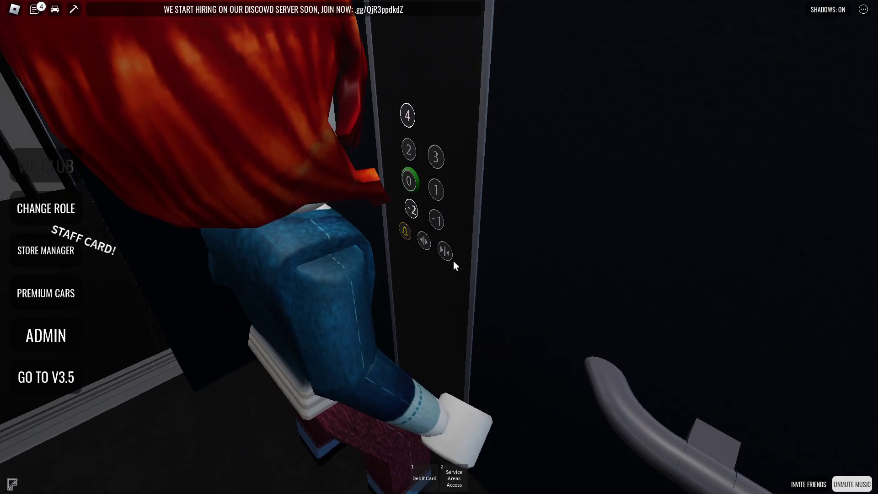
{"action": "key", "text": "Left"}
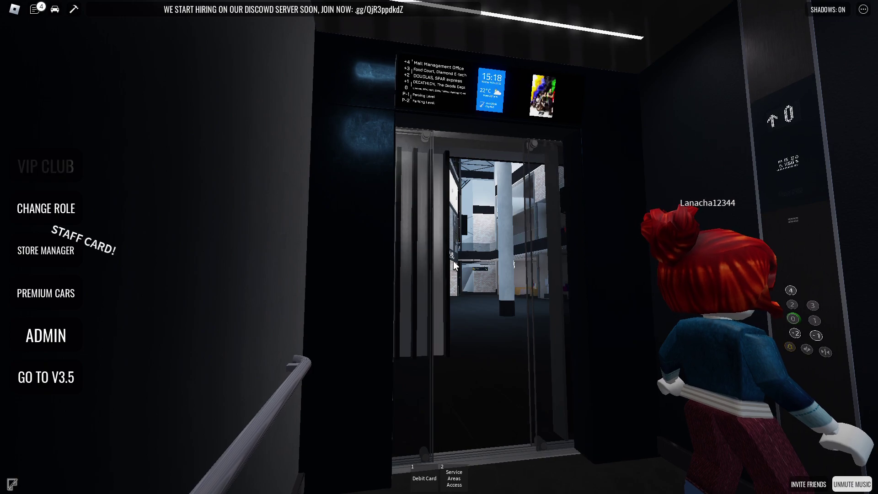
{"action": "key", "text": "Right"}
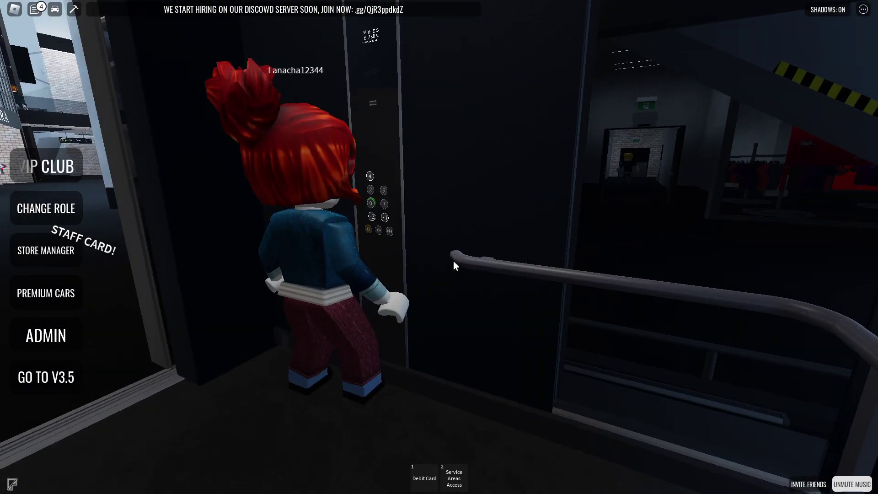
{"action": "key", "text": "Left"}
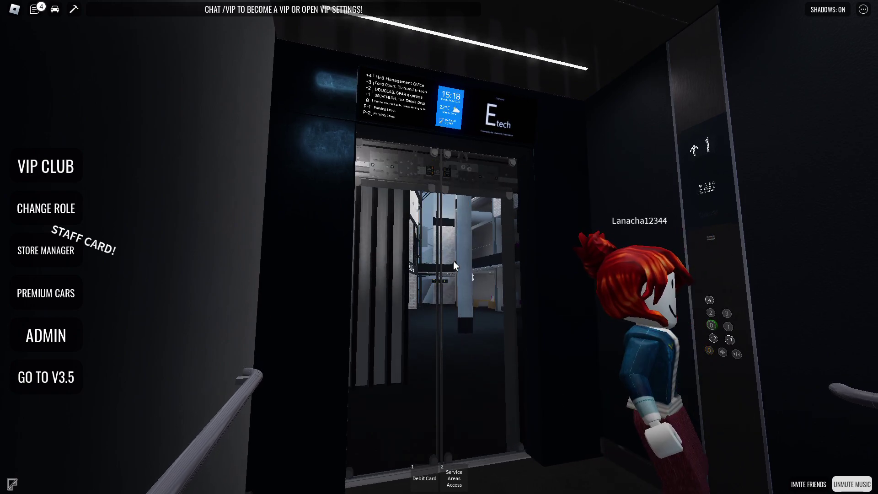
Step: Swing the view between the button panel and lift doors as the car rises
{"action": "key", "text": "Right"}
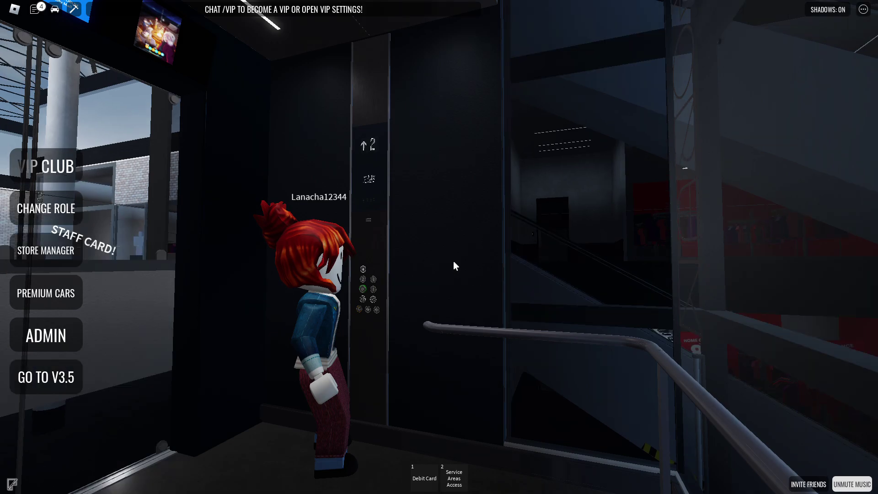
{"action": "key", "text": "Left"}
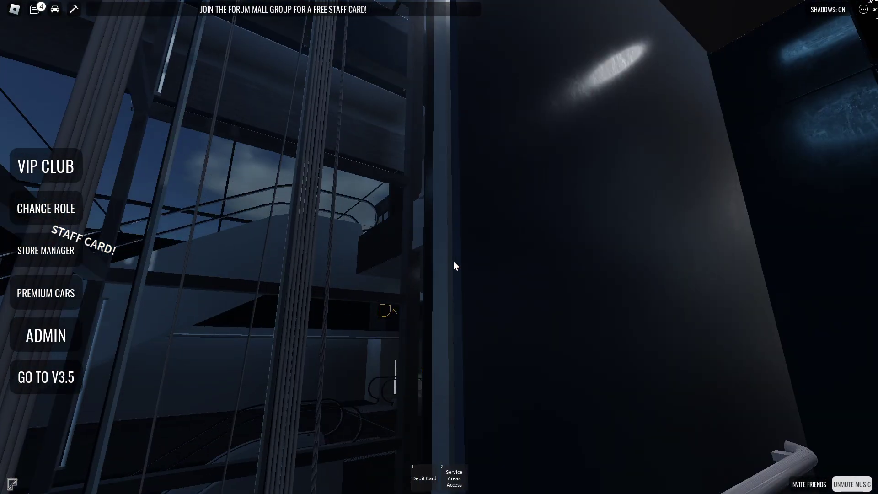
{"action": "key", "text": "Right"}
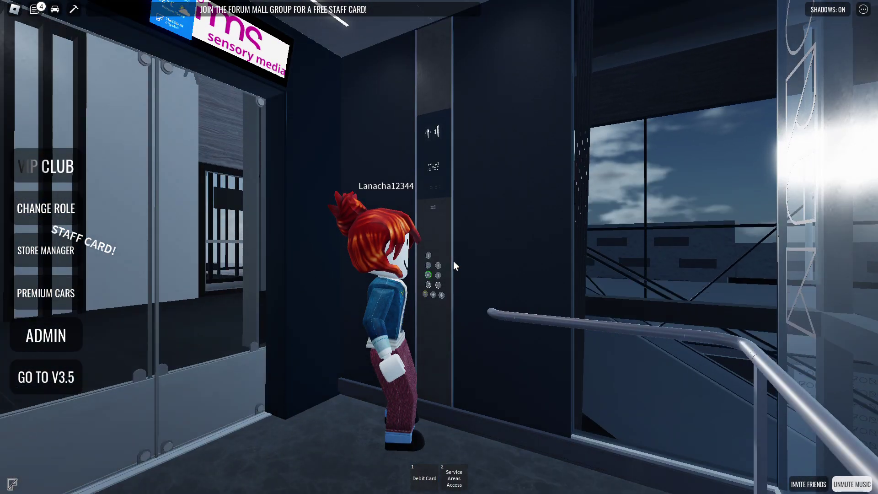
{"action": "key", "text": "Left"}
{"action": "key", "text": "Right"}
{"action": "scroll", "coordinate": [453, 266], "scroll_direction": "up", "scroll_amount": 2}
{"action": "scroll", "coordinate": [453, 267], "scroll_direction": "up", "scroll_amount": 2}
{"action": "scroll", "coordinate": [453, 266], "scroll_direction": "up", "scroll_amount": 2}
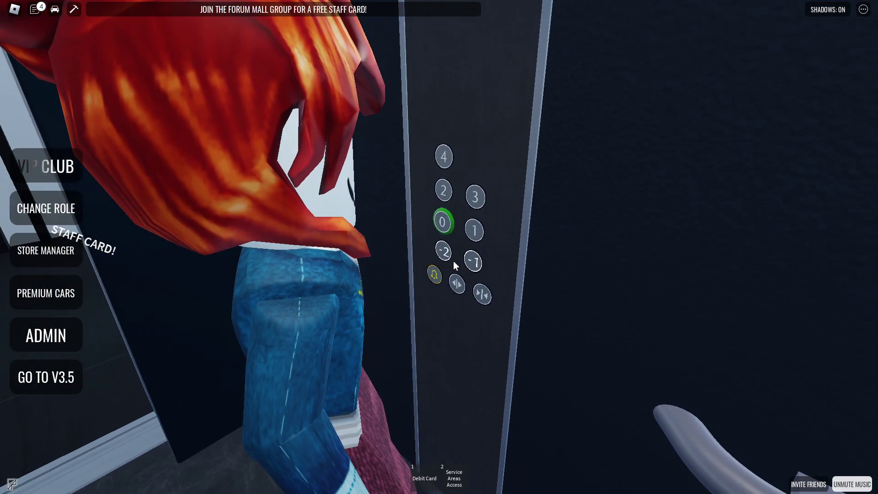
Step: Look around the cabin ceiling, window and mall outside while the lift descends to P-1
{"action": "key", "text": "Left"}
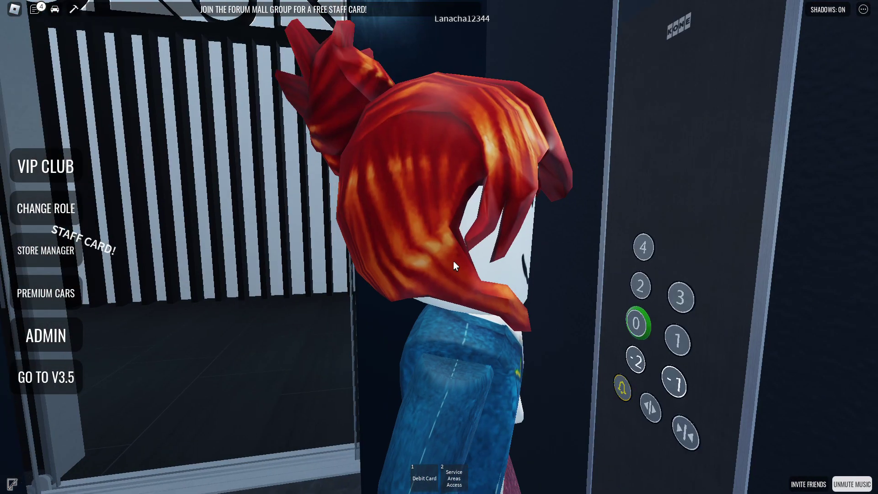
{"action": "key", "text": "Right"}
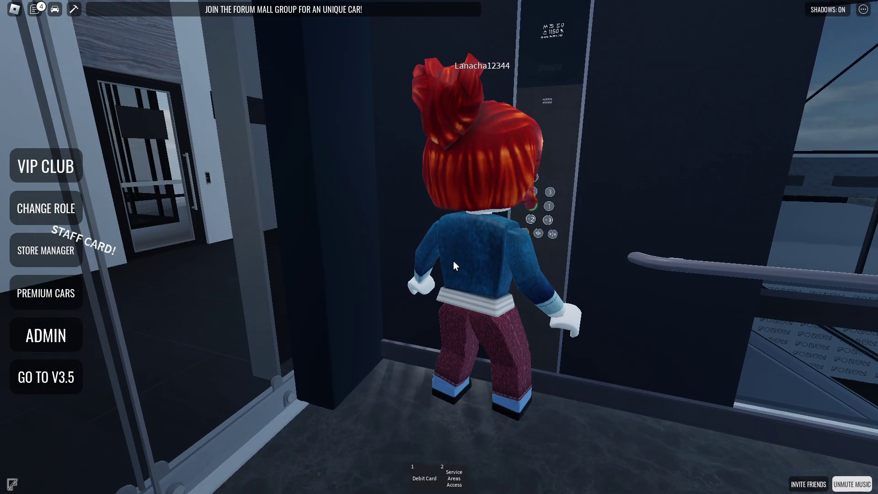
{"action": "key", "text": "Left"}
{"action": "key", "text": "Right"}
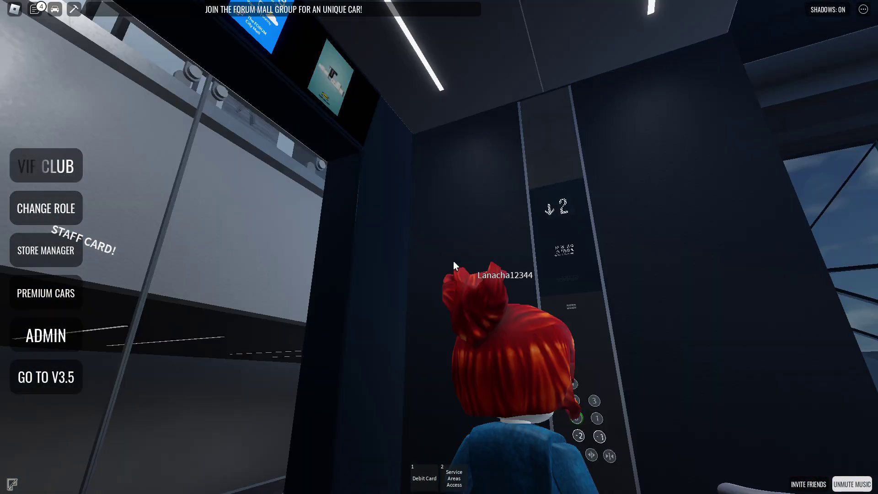
{"action": "key", "text": "Right"}
{"action": "key", "text": "Left"}
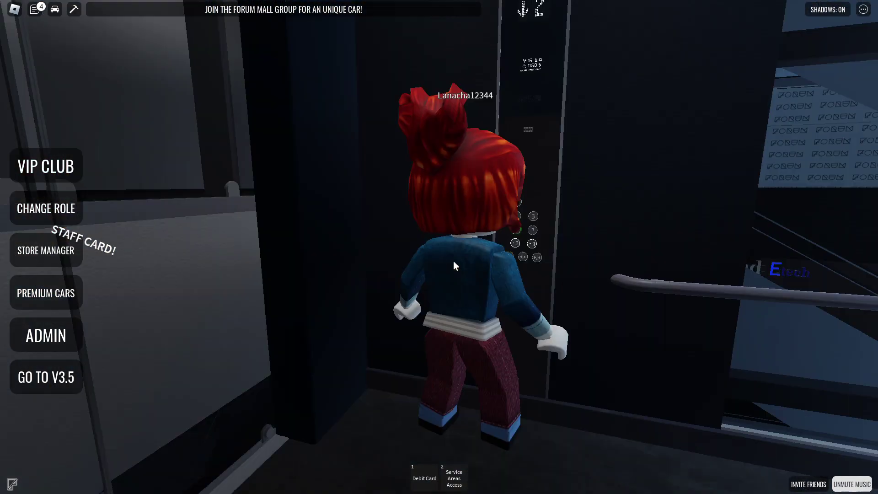
{"action": "key", "text": "Left"}
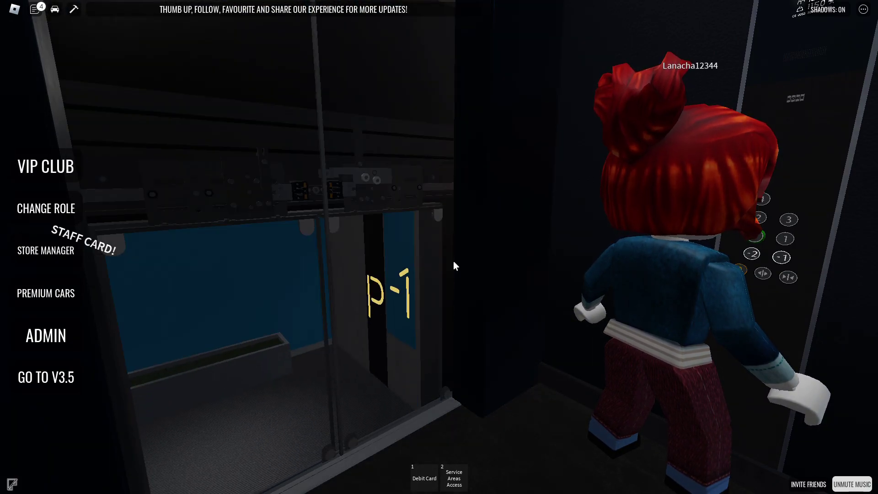
Step: Leave the lift through the corridor's glass doors and survey the P-1 parking area
{"action": "key", "text": "Left"}
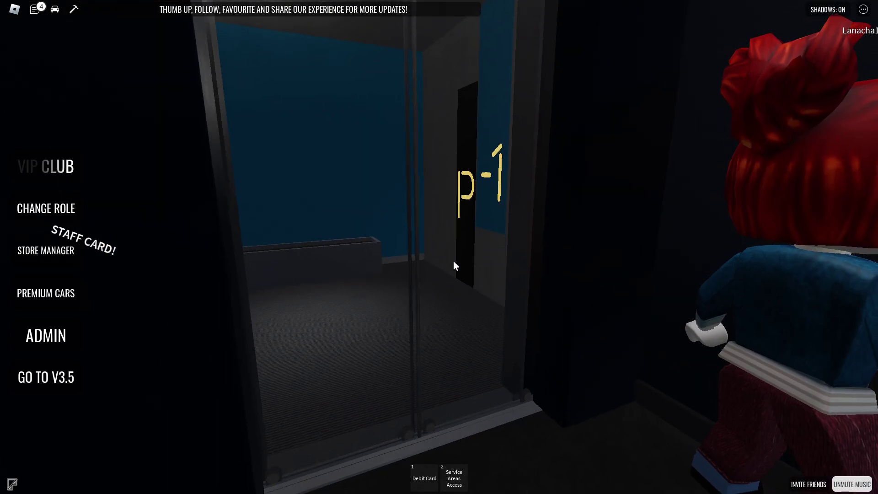
{"action": "key", "text": "w"}
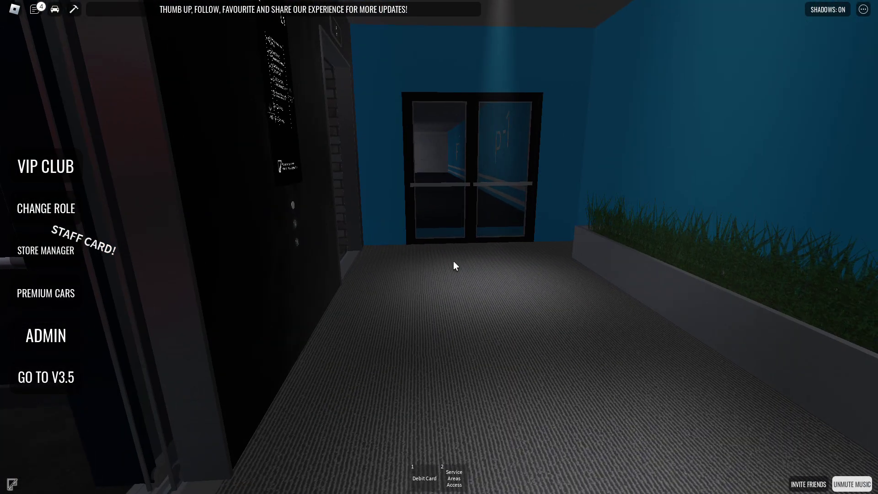
{"action": "key", "text": "w"}
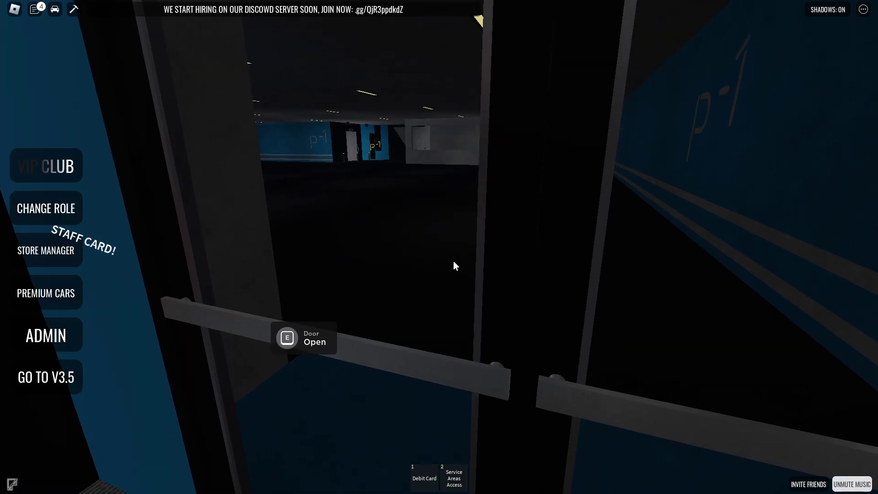
{"action": "key", "text": "w"}
{"action": "key", "text": "Left"}
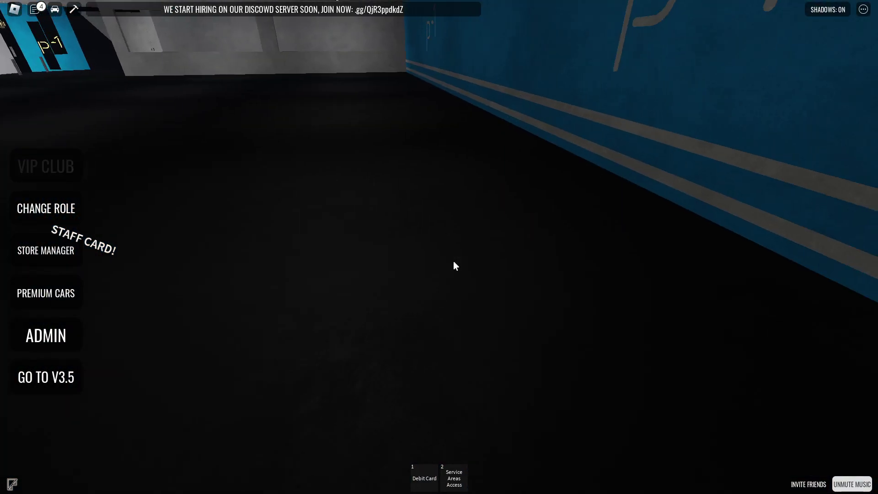
{"action": "key", "text": "Left"}
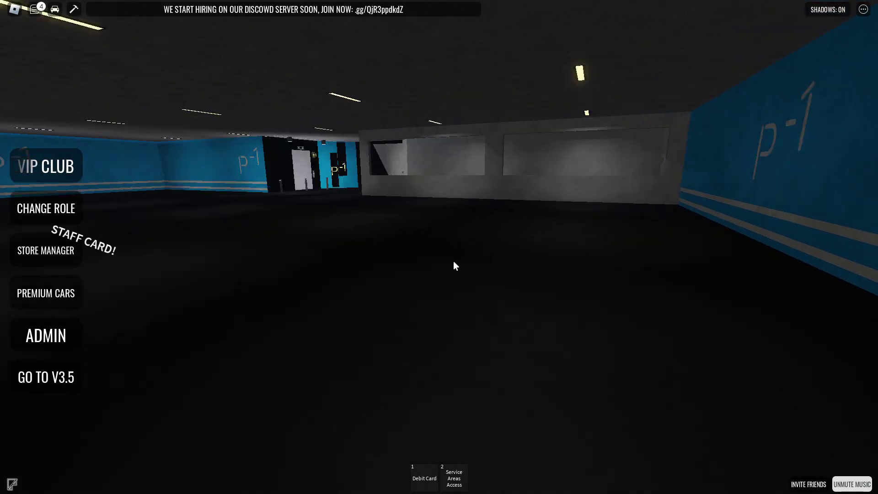
{"action": "key", "text": "Left"}
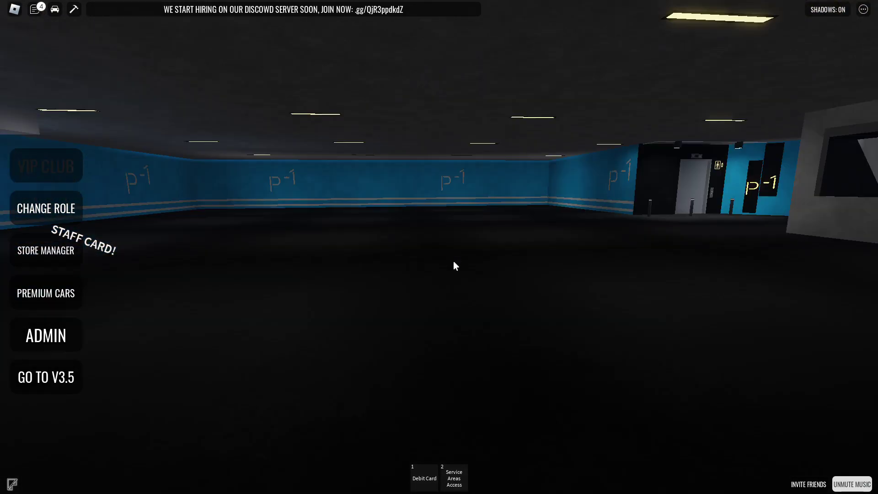
Step: Go down the grey ramp into P-2 and look around its elevator
{"action": "key", "text": "Up"}
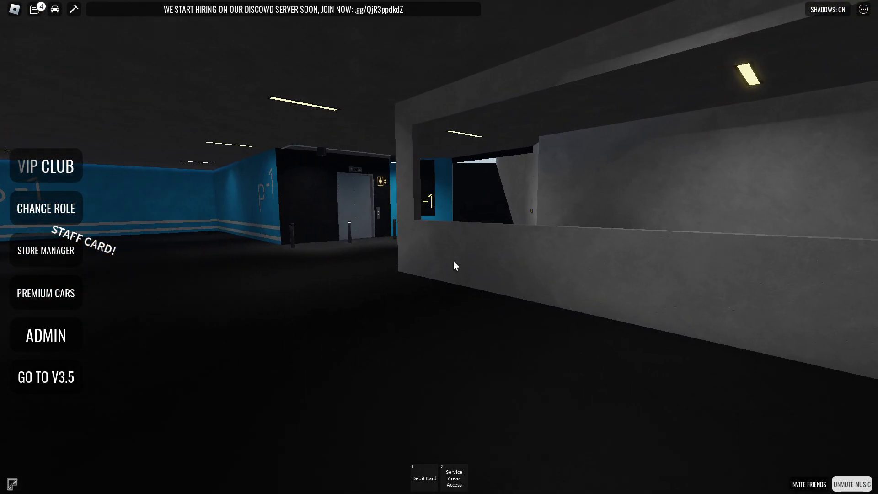
{"action": "key", "text": "Up"}
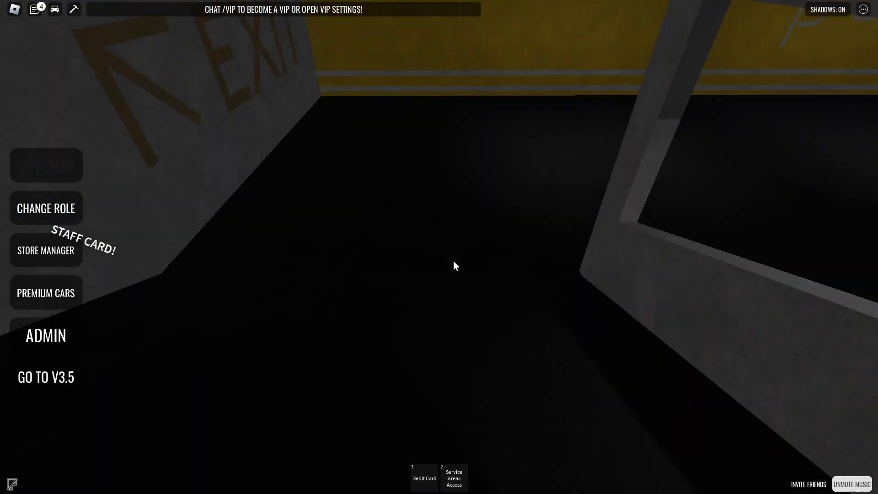
{"action": "key", "text": "Right"}
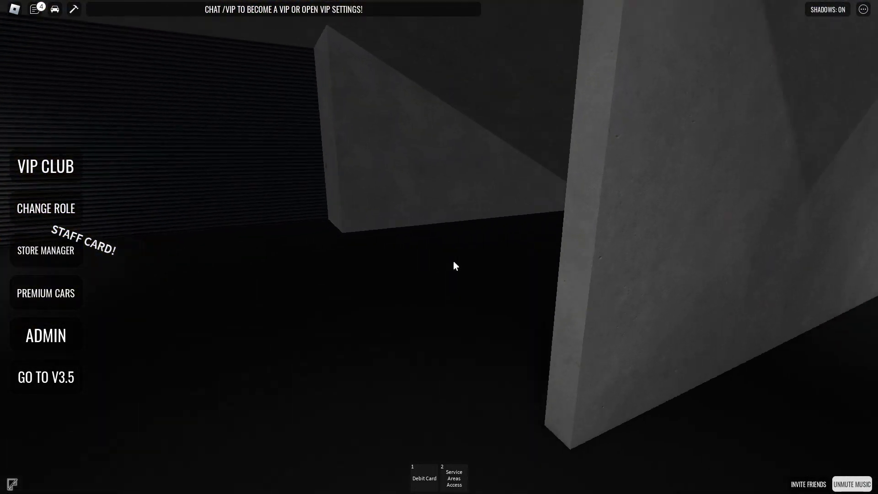
{"action": "key", "text": "Left"}
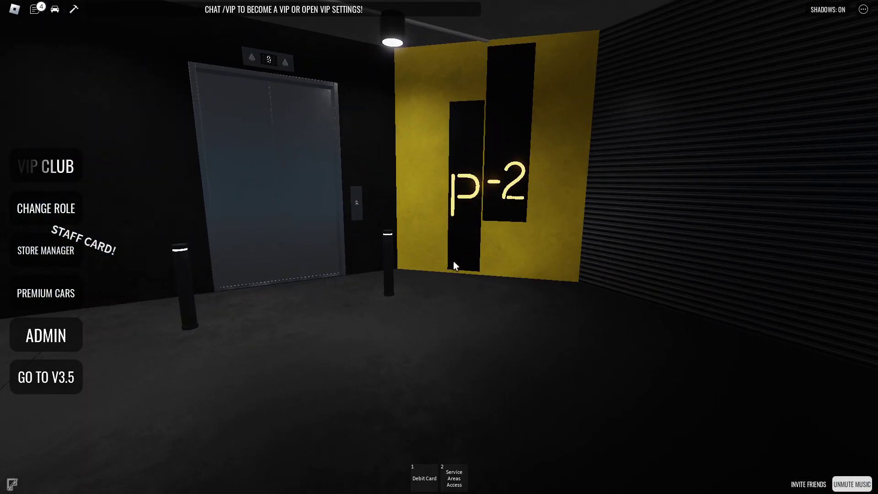
{"action": "key", "text": "Right"}
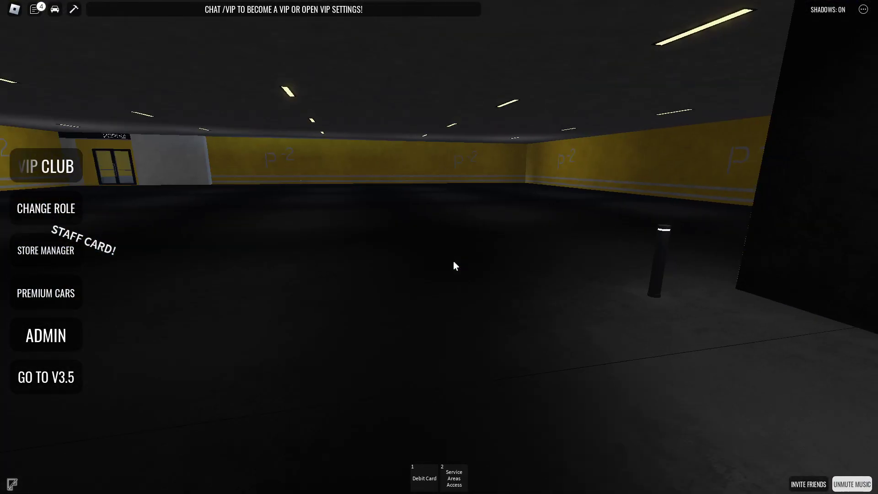
Step: Climb back to P-1, approach its elevator, then turn toward the sky-lit corridor
{"action": "key", "text": "Up"}
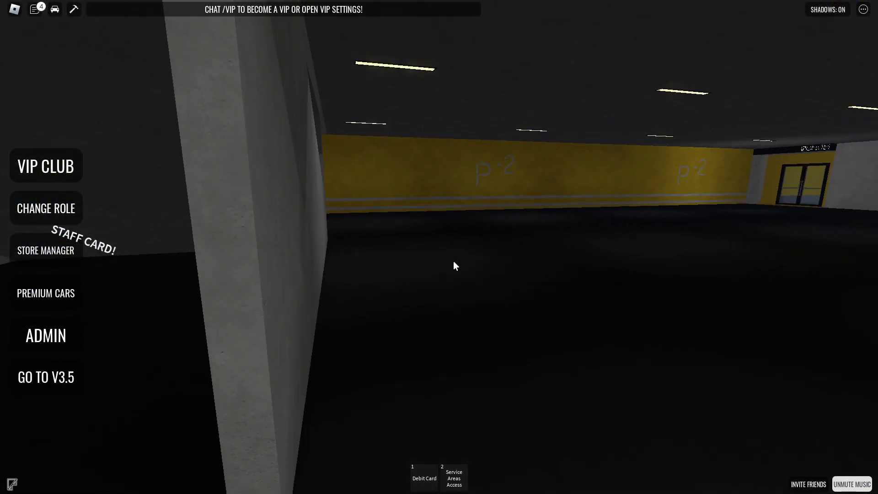
{"action": "key", "text": "Up"}
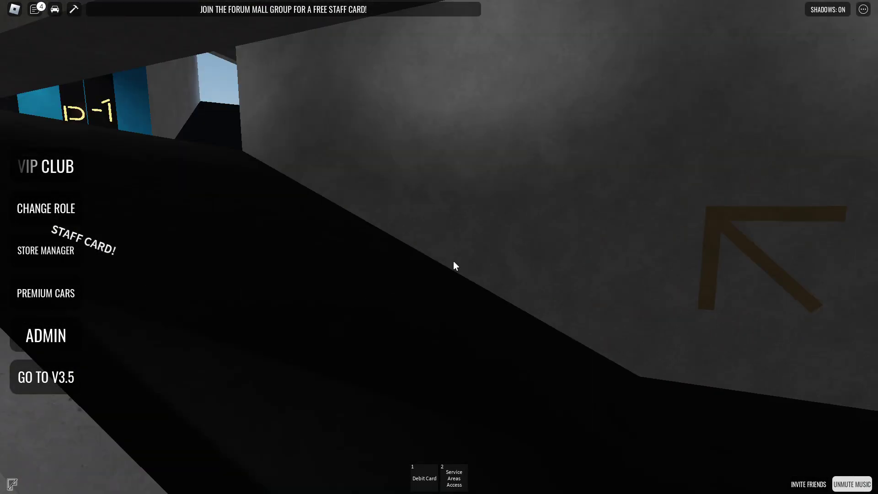
{"action": "key", "text": "Left"}
{"action": "key", "text": "Left"}
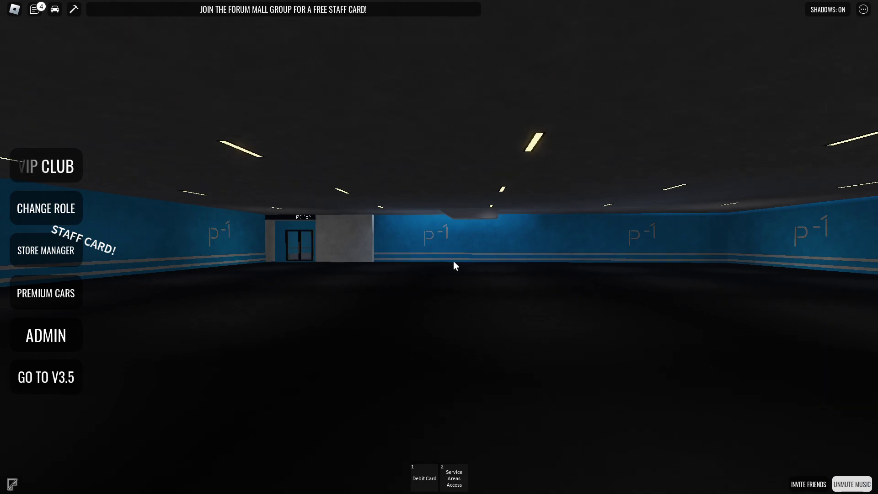
{"action": "key", "text": "Right"}
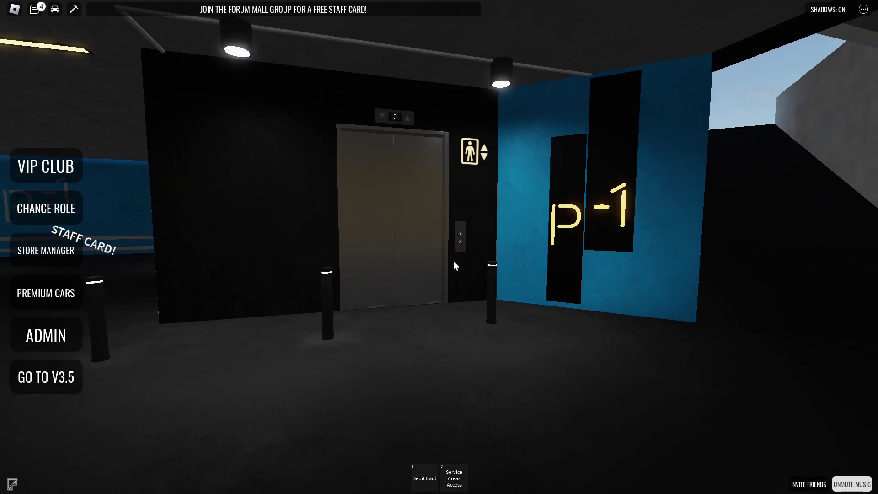
{"action": "key", "text": "Up"}
{"action": "key", "text": "Right"}
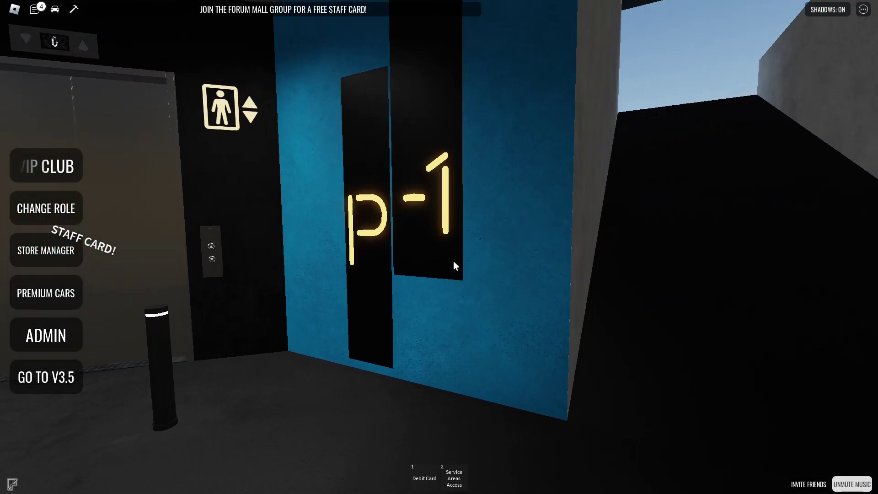
Step: Exit the parking building, approach the board under the 0-4 sign, then back out to see the front
{"action": "key", "text": "Up"}
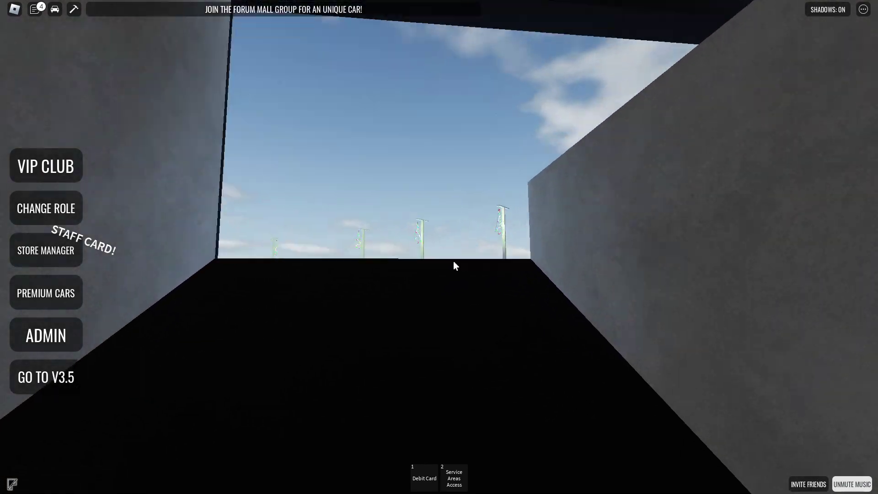
{"action": "key", "text": "Right"}
{"action": "key", "text": "Down"}
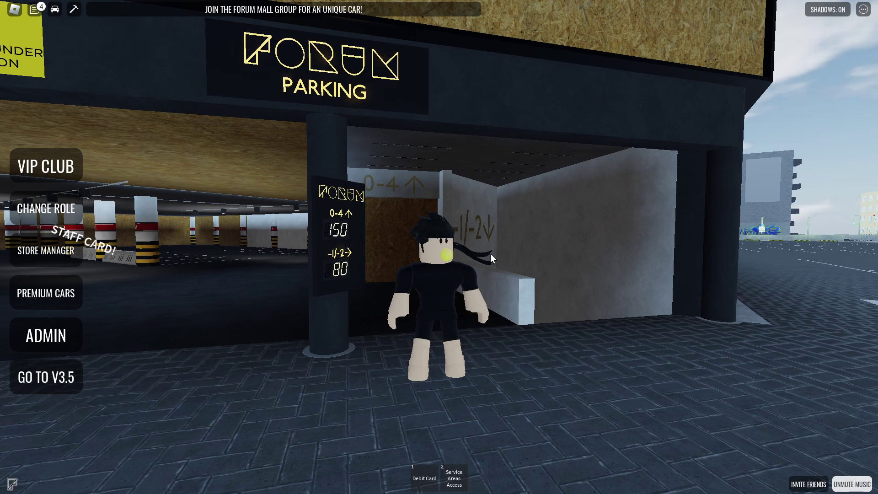
{"action": "scroll", "coordinate": [491, 254], "scroll_direction": "up", "scroll_amount": 5}
{"action": "key", "text": "Up"}
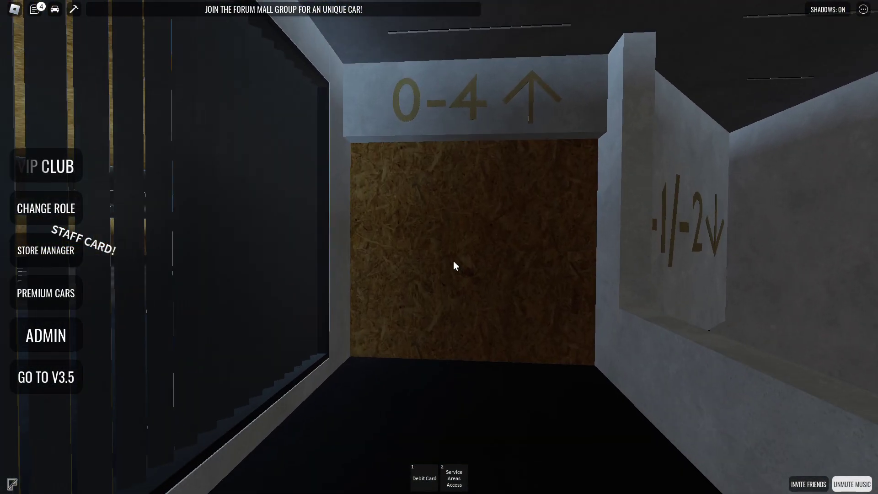
{"action": "key", "text": "Up"}
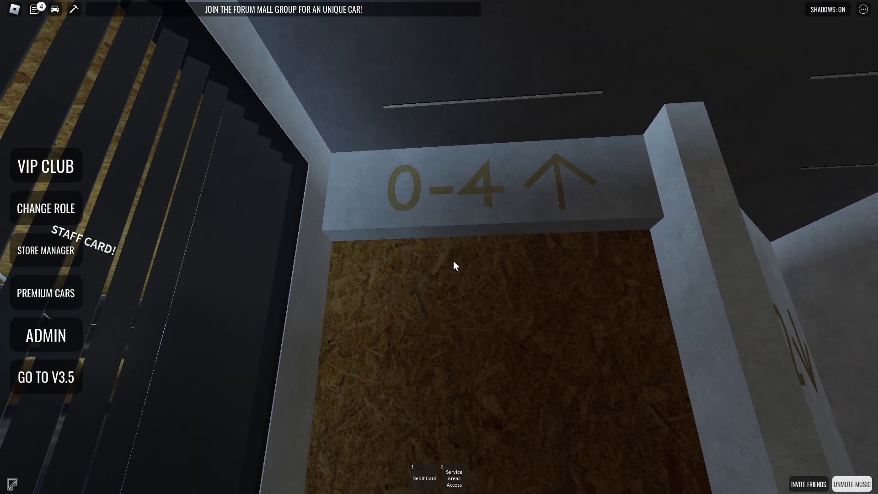
{"action": "key", "text": "Down"}
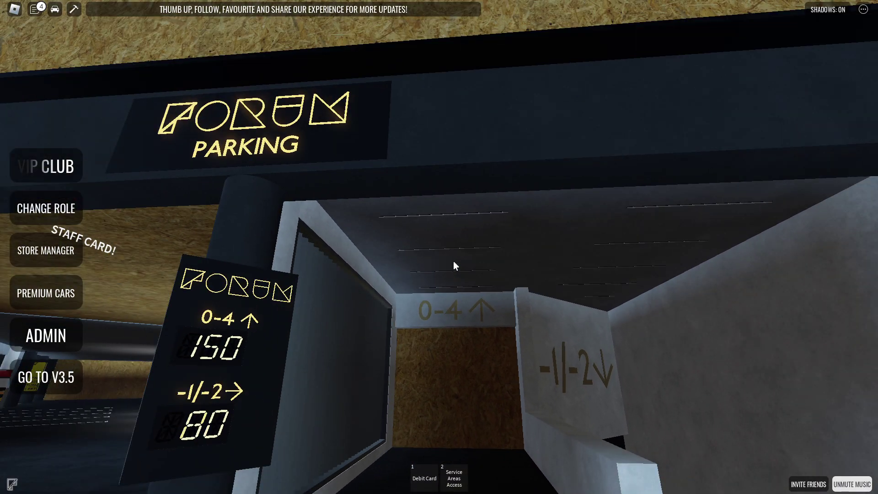
{"action": "key", "text": "Down"}
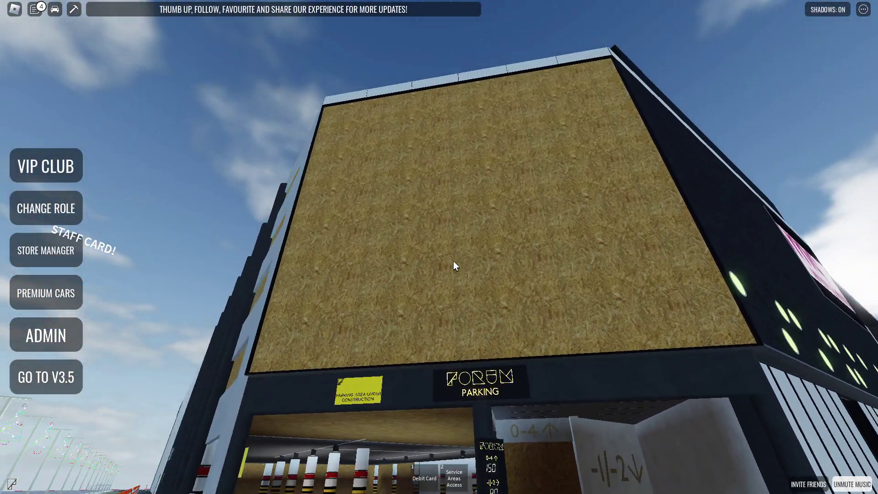
Step: Walk the sidewalk along the facade, viewing the lamp post's Christmas tree, then the water
{"action": "key", "text": "Left"}
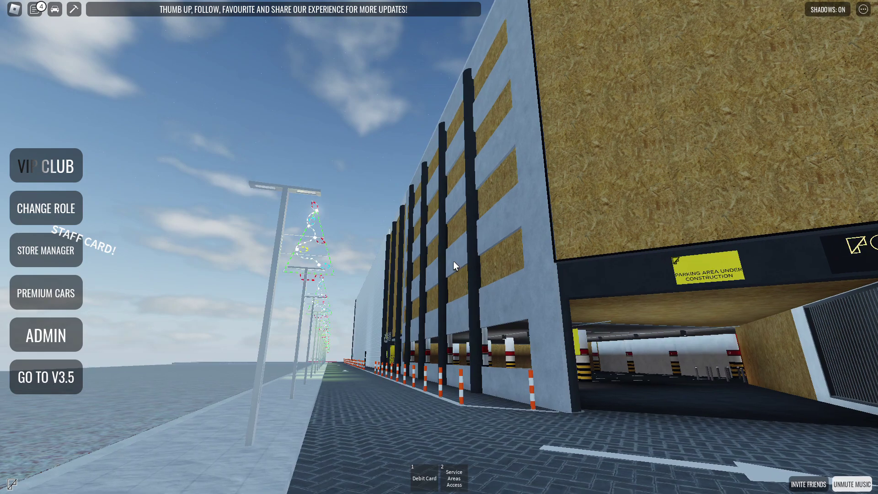
{"action": "key", "text": "Up"}
{"action": "key", "text": "Page_Up"}
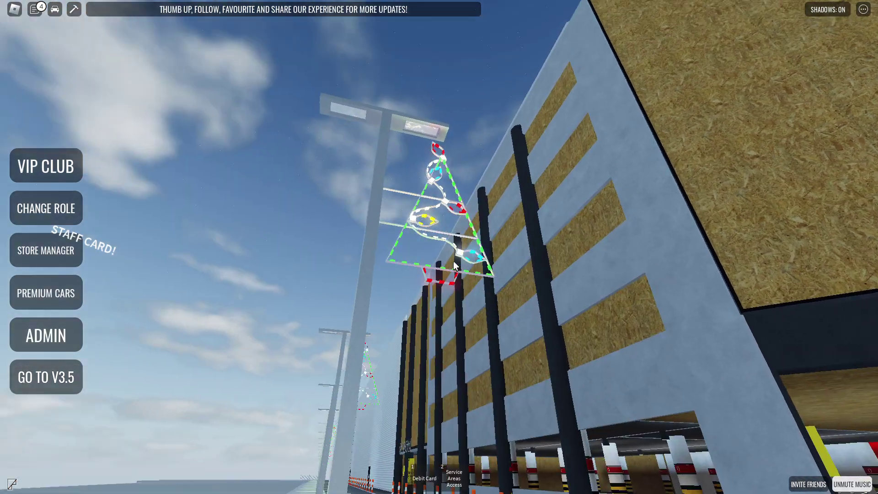
{"action": "key", "text": "Left"}
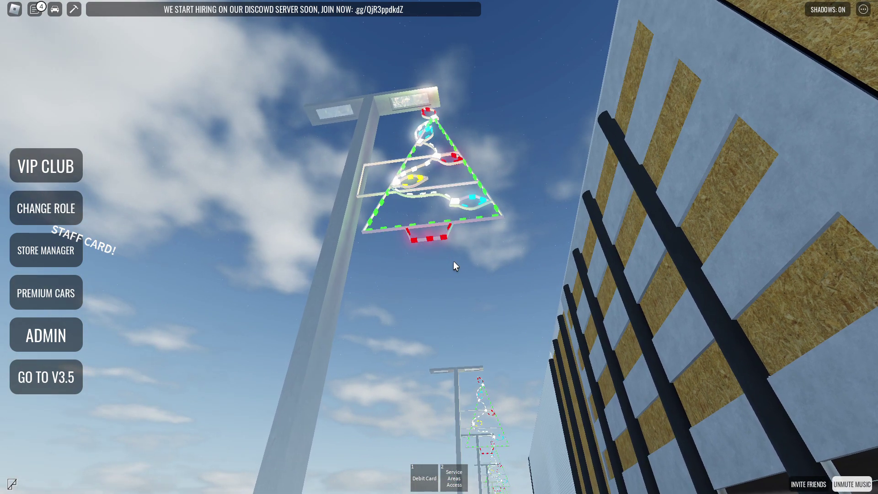
{"action": "key", "text": "Page_Down"}
Step: Look down at the water, then back toward the buildings and street lamp
{"action": "key", "text": "Right"}
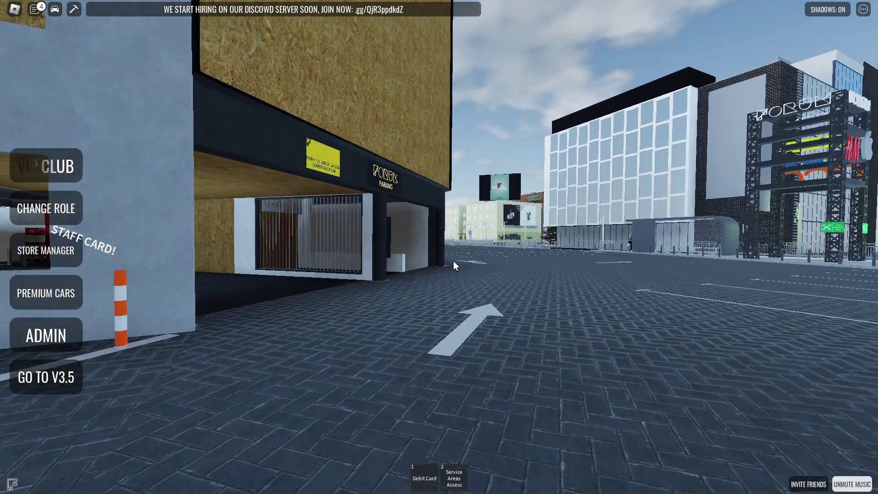
{"action": "key", "text": "Right"}
{"action": "key", "text": "Page_Down"}
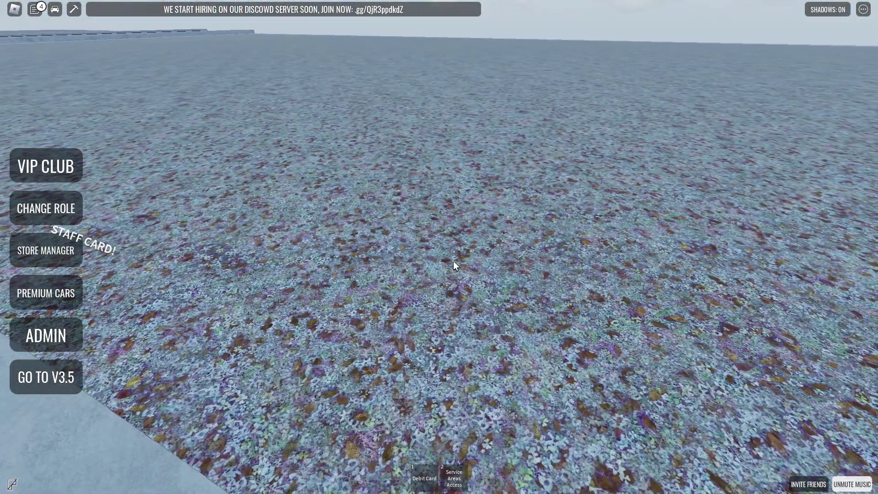
{"action": "key", "text": "Page_Up"}
{"action": "key", "text": "Left"}
{"action": "key", "text": "Left"}
{"action": "key", "text": "Page_Up"}
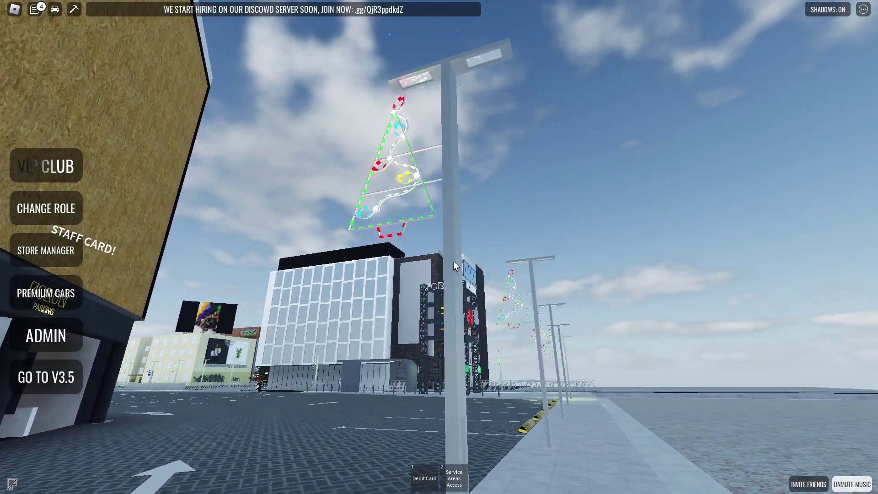
{"action": "key", "text": "Left"}
{"action": "key", "text": "Left"}
{"action": "key", "text": "Left"}
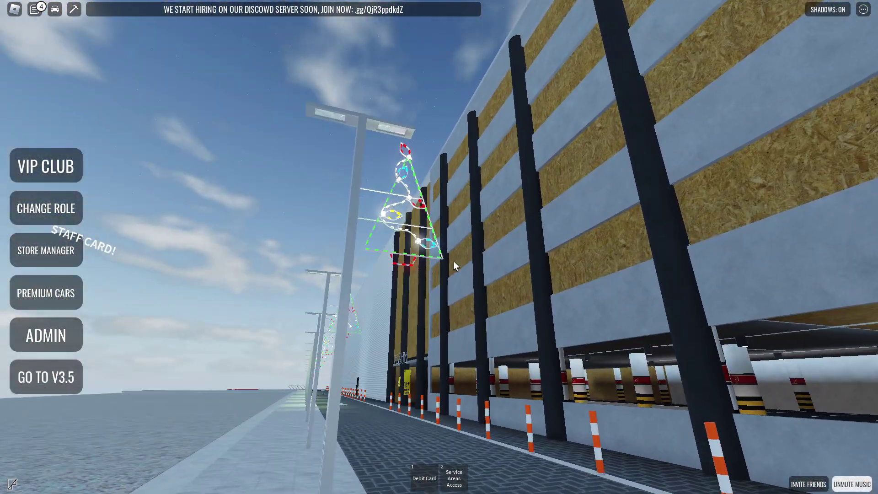
Step: Study the long wood-and-grey garage wall up close, then return to street level
{"action": "key", "text": "Right"}
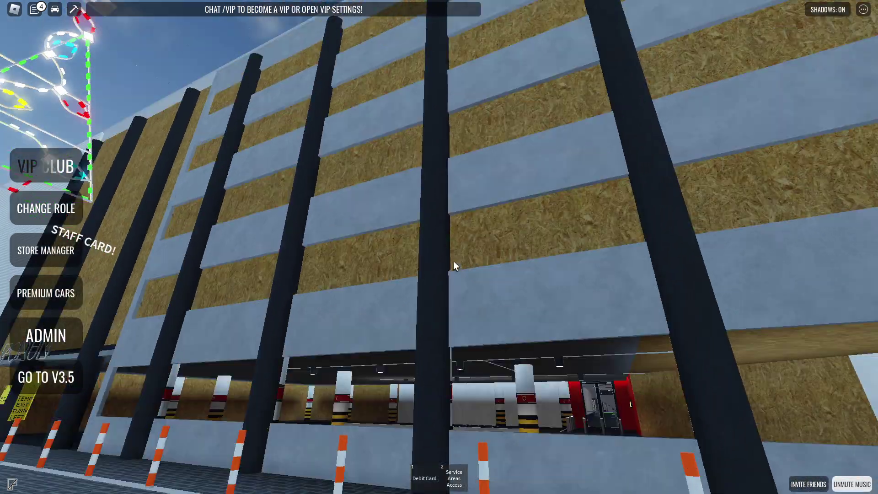
{"action": "key", "text": "Left"}
{"action": "key", "text": "Right"}
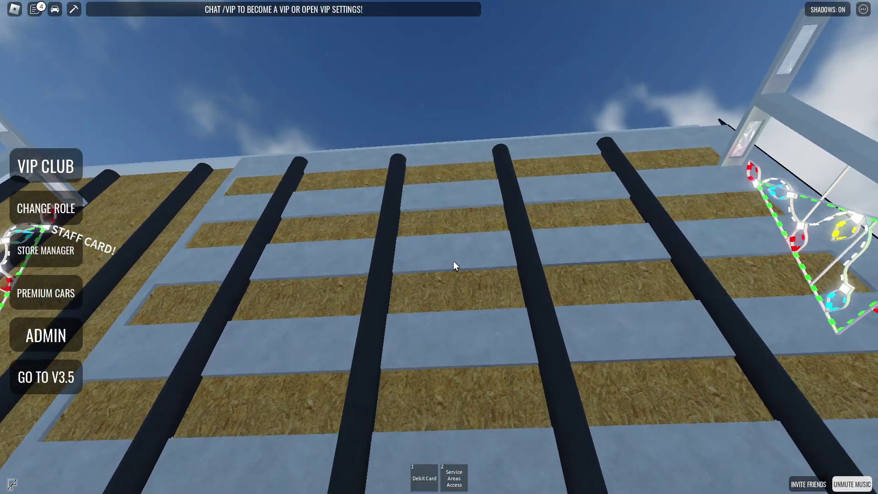
{"action": "scroll", "coordinate": [453, 266], "scroll_direction": "down", "scroll_amount": 3}
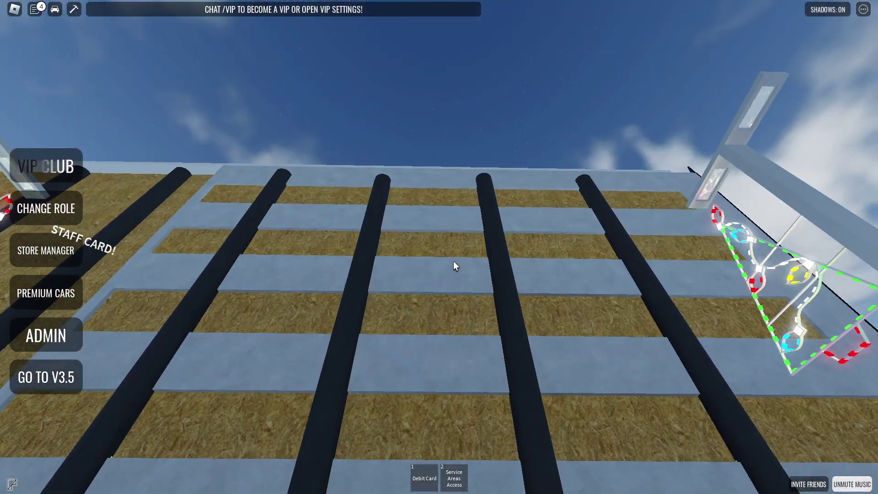
{"action": "key", "text": "Left"}
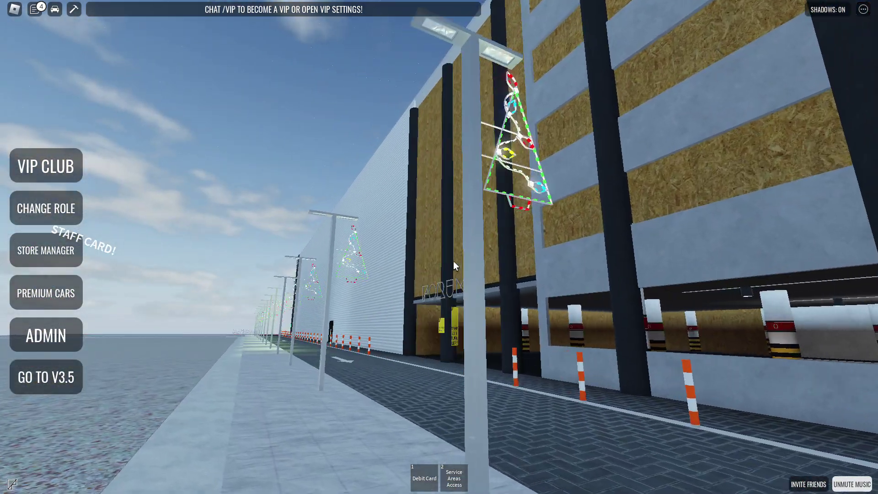
{"action": "key", "text": "Right"}
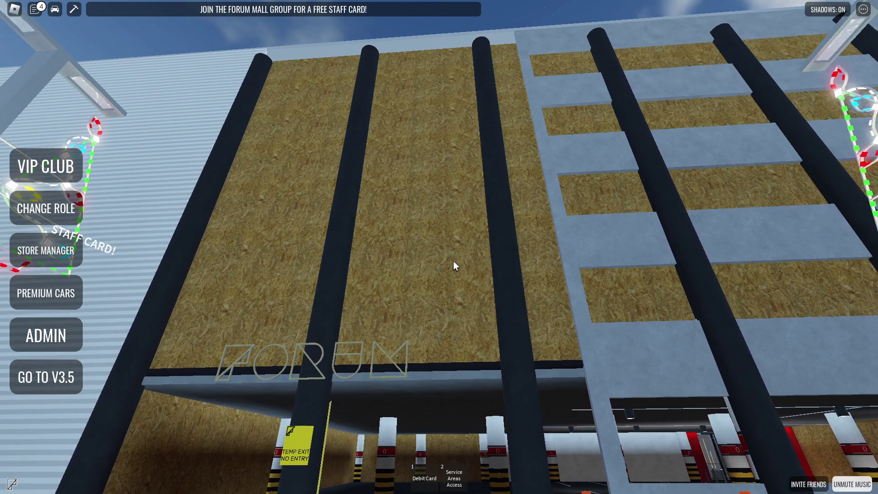
{"action": "key", "text": "Left"}
{"action": "key", "text": "Right"}
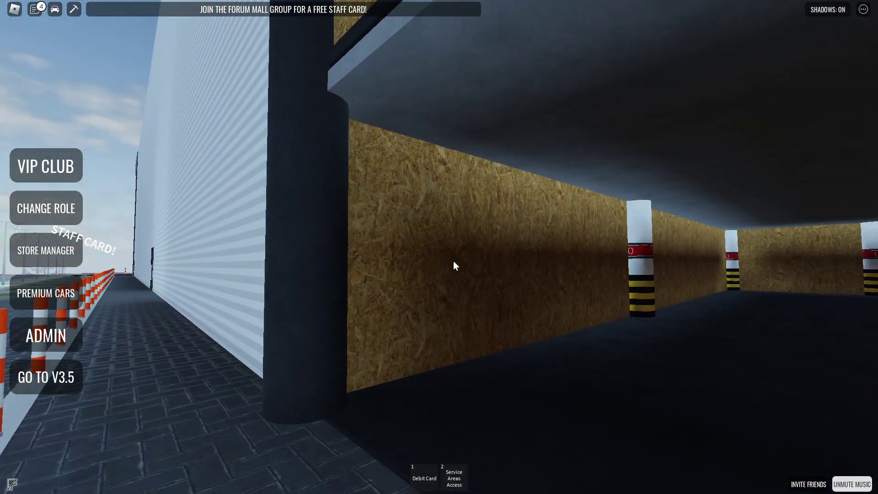
Step: Peer down the TEMP EXIT corridor, then back onto the street facing the wood-clad front
{"action": "key", "text": "Right"}
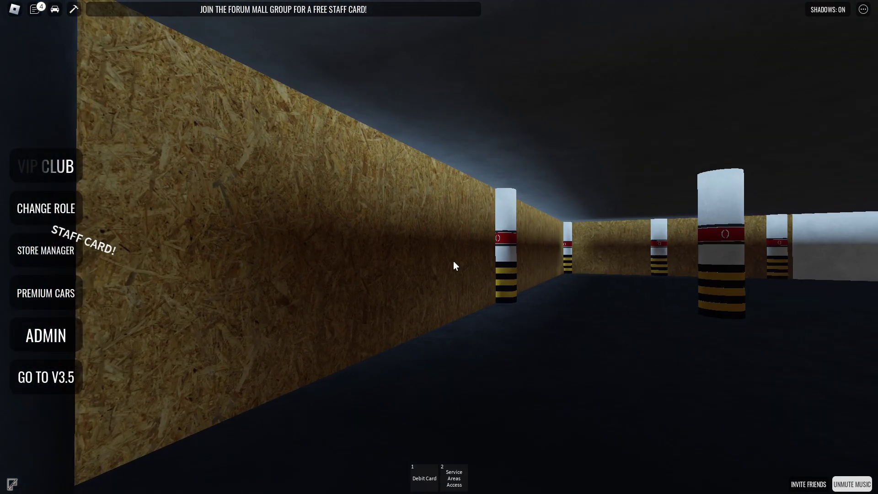
{"action": "key", "text": "Down"}
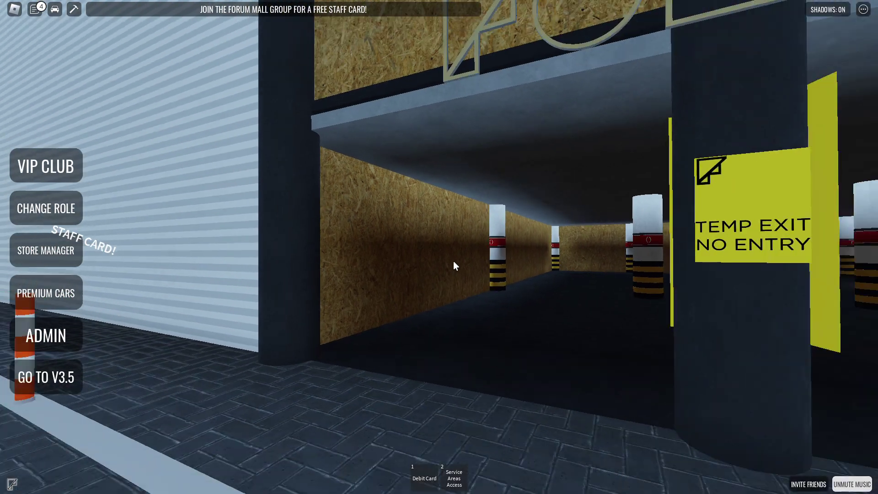
{"action": "key", "text": "Left"}
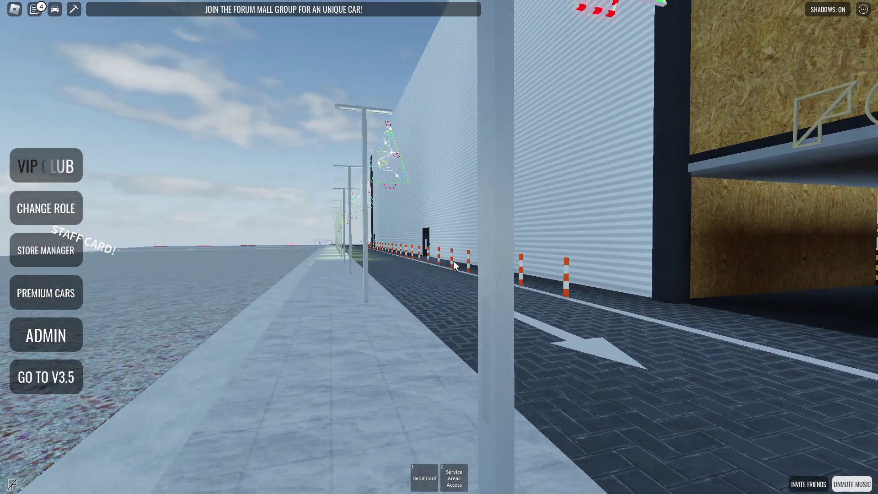
{"action": "key", "text": "Right"}
{"action": "key", "text": "Down"}
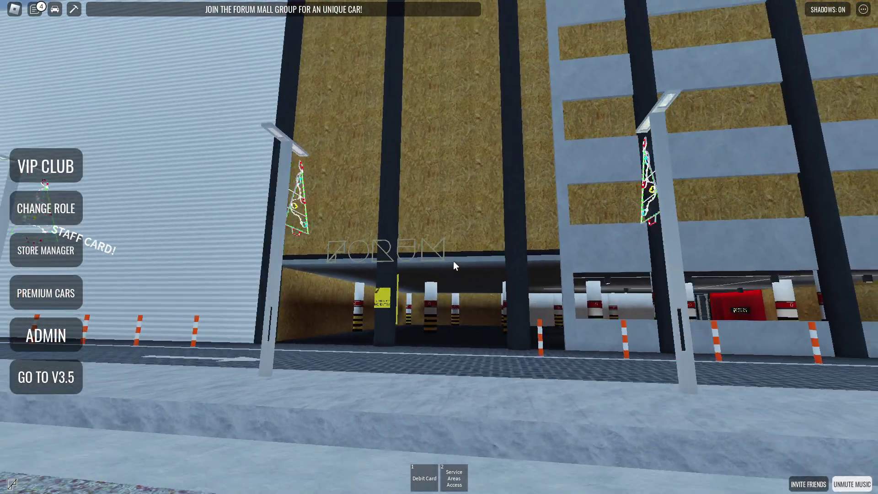
{"action": "scroll", "coordinate": [453, 264], "scroll_direction": "down", "scroll_amount": 3}
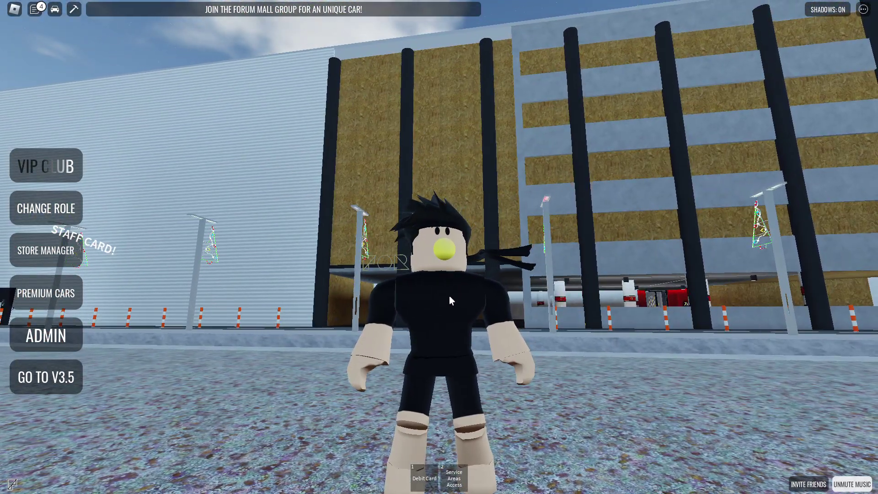
{"action": "key", "text": "Up"}
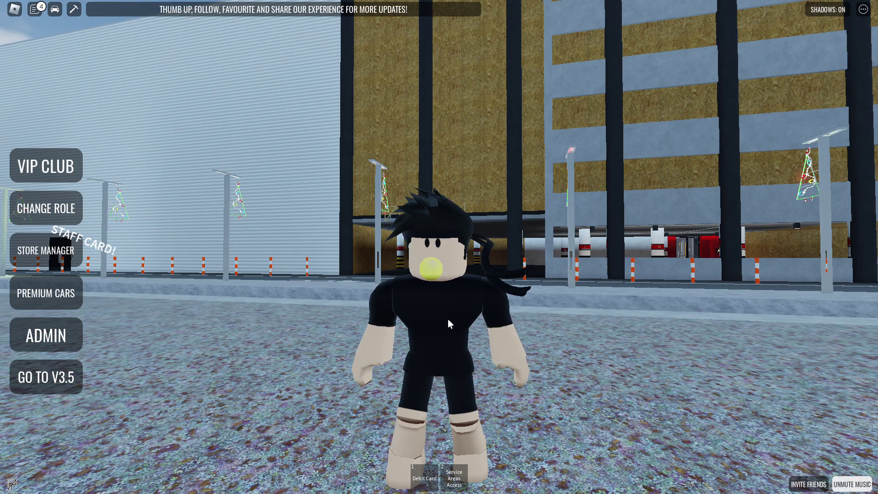
{"action": "key", "text": "a"}
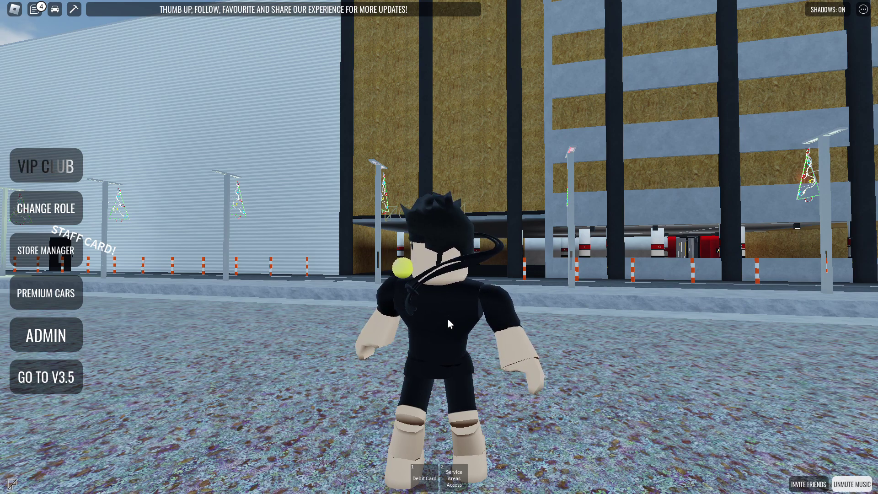
{"action": "key", "text": "s"}
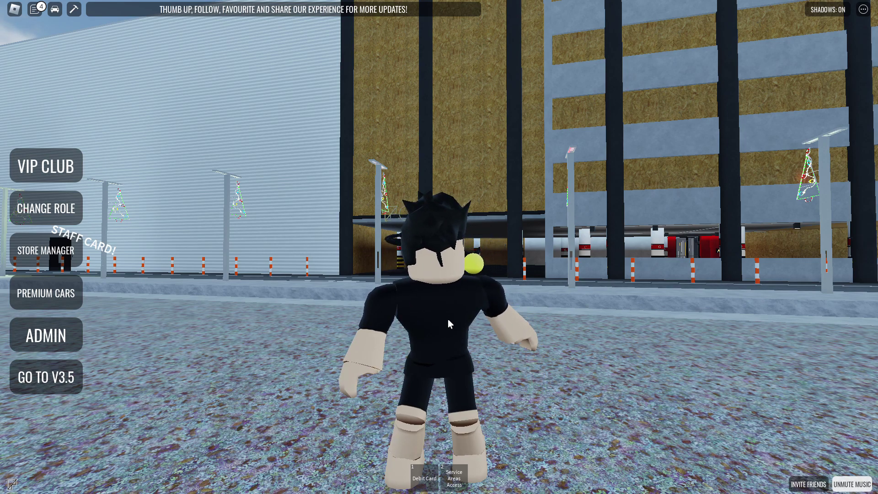
{"action": "key", "text": "s"}
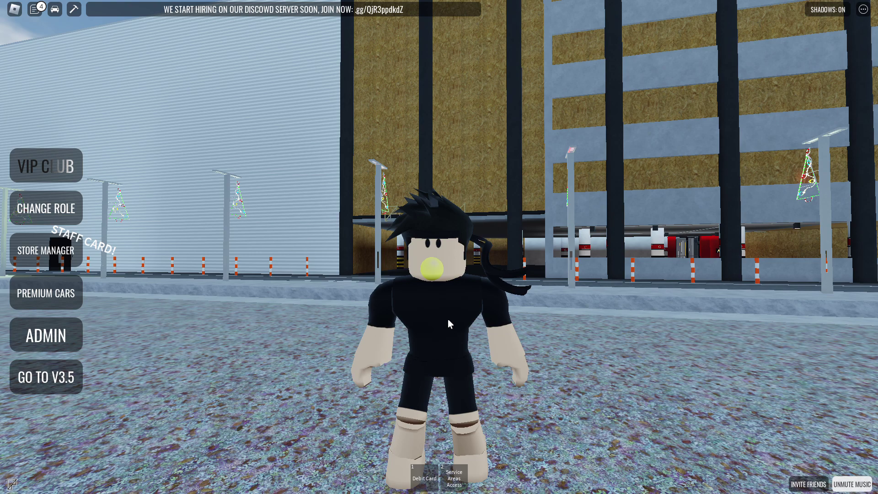